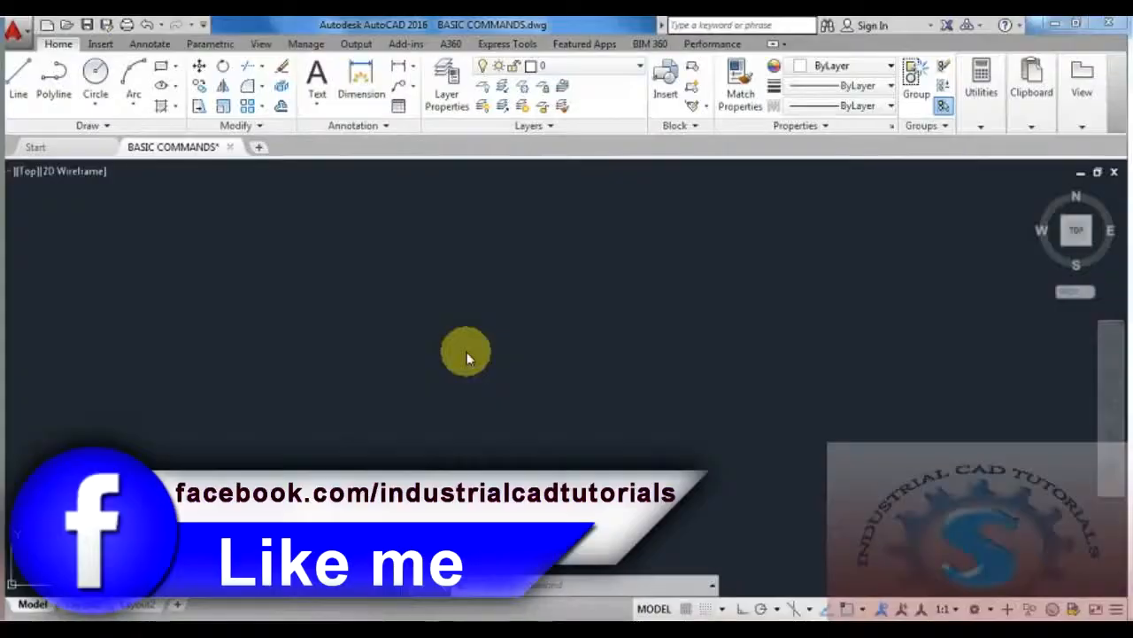
Draw a horizontal line about 514 units long in the empty drawing area, with Ortho mode turned on
click(470, 324)
click(251, 389)
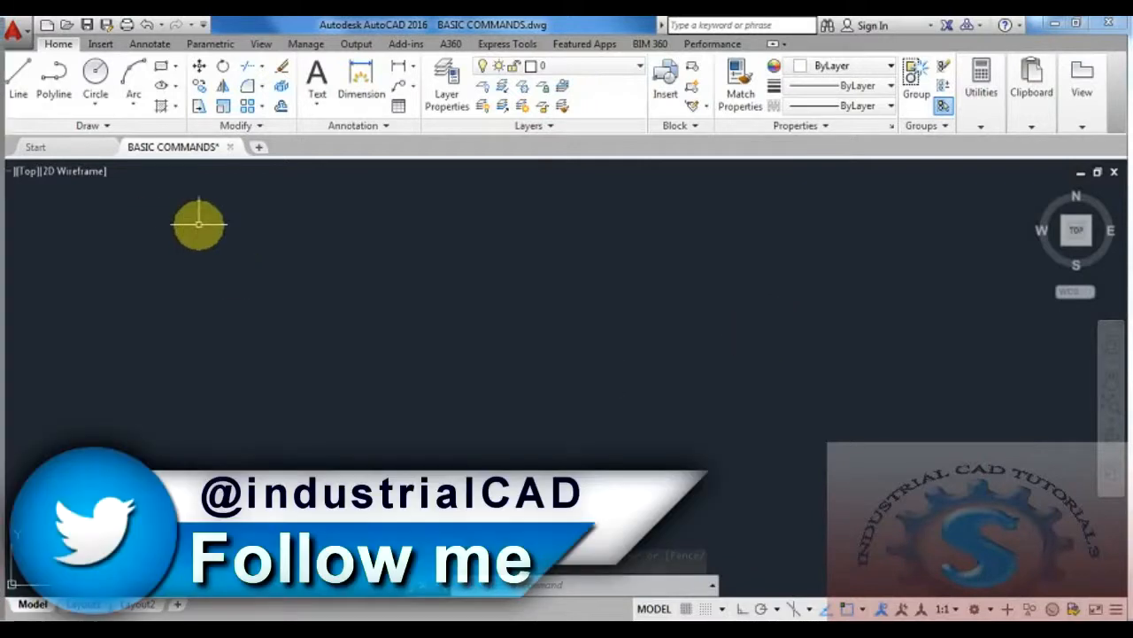
click(20, 78)
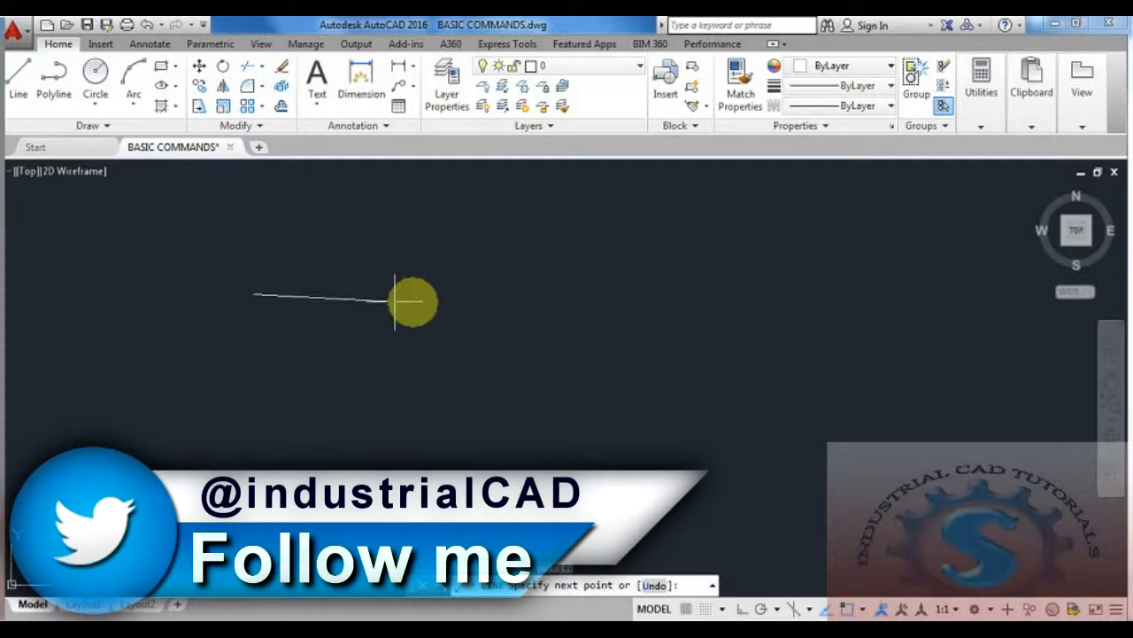
click(741, 609)
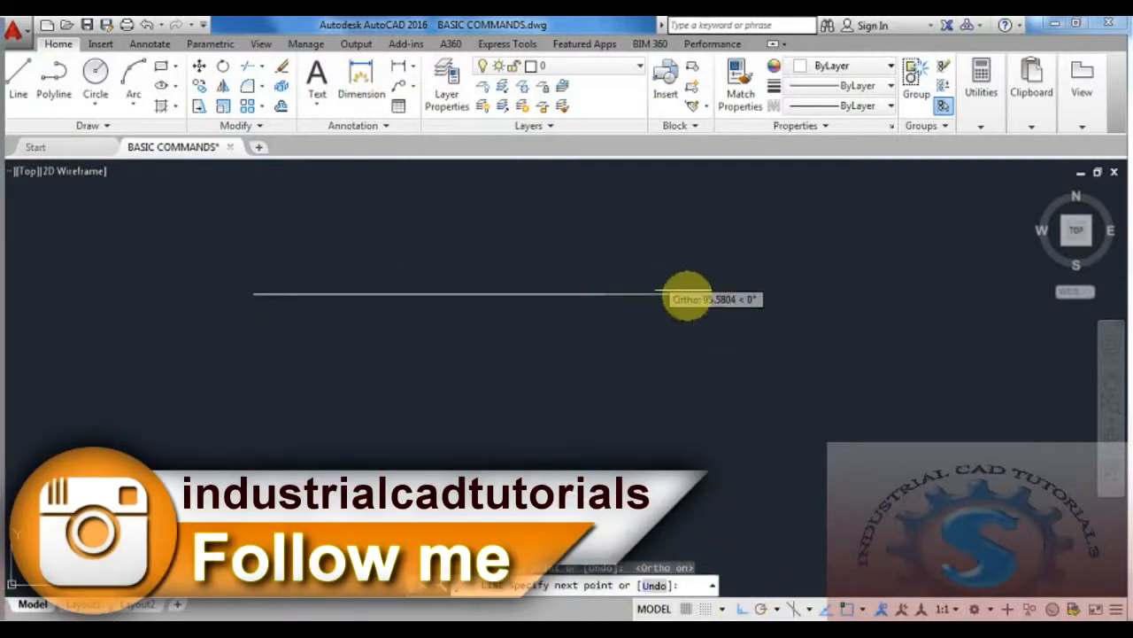
key(Escape)
middle_drag(587, 377, 596, 358)
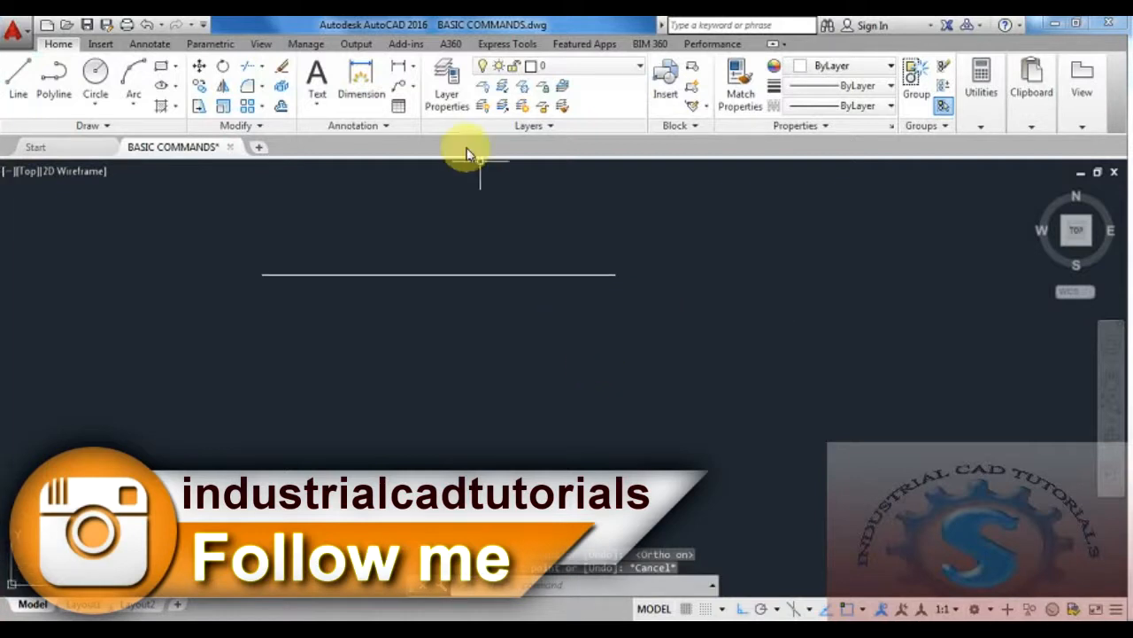
Add a linear dimension between the line's two endpoints, placed just above the line
click(410, 72)
click(262, 274)
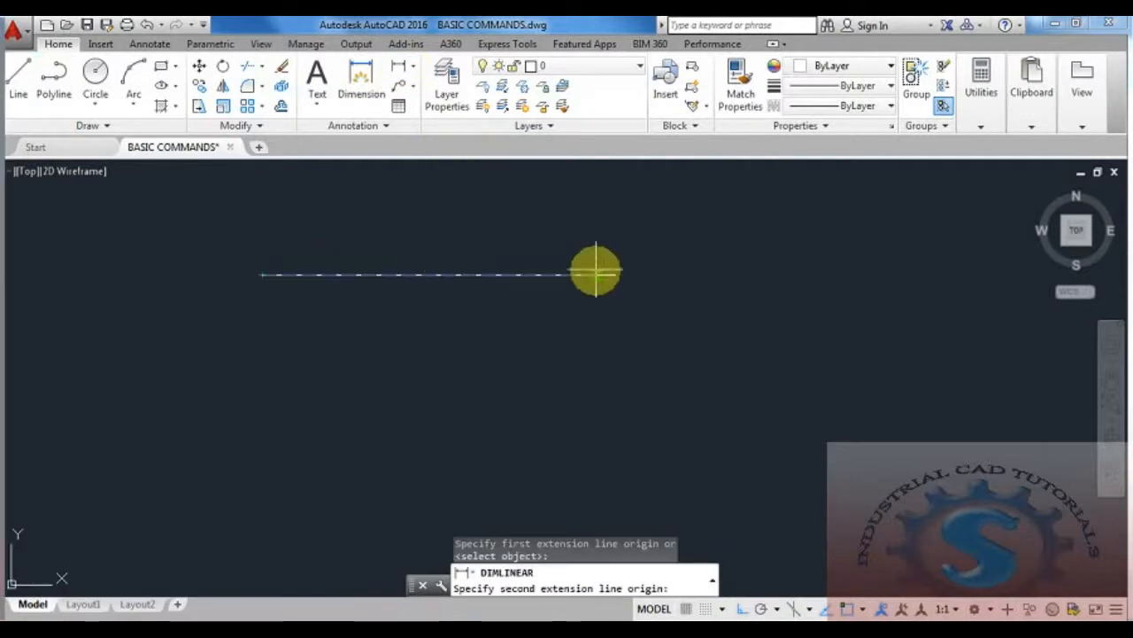
click(621, 275)
click(608, 237)
Examine the dimension text above the line at close range
scroll(438, 244, up, 6)
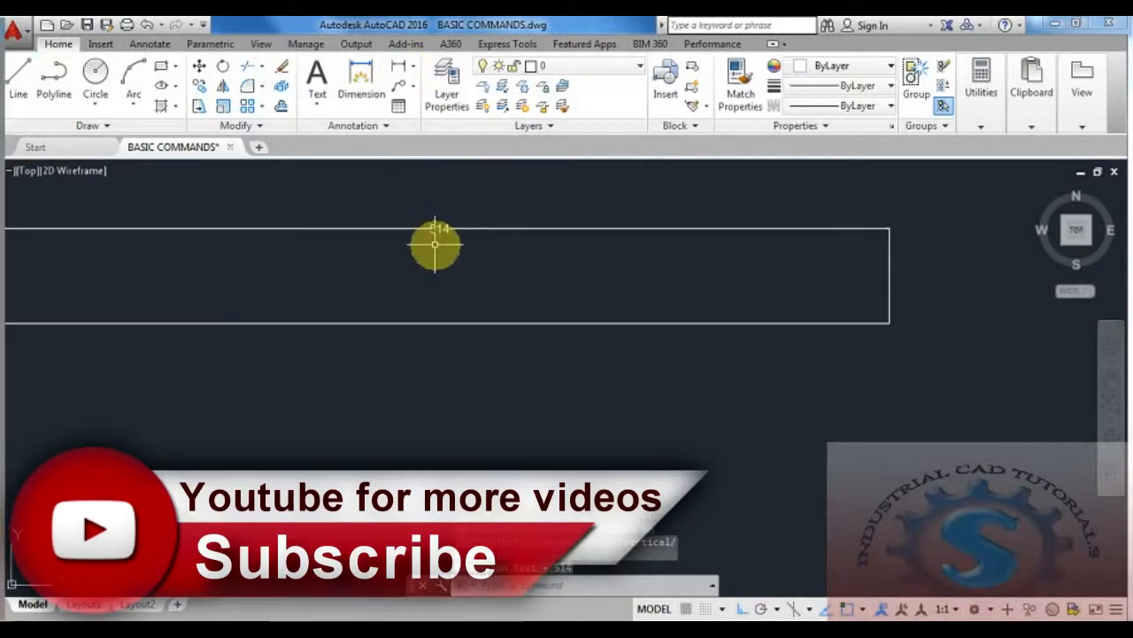
scroll(443, 245, down, 6)
scroll(440, 243, up, 4)
scroll(425, 222, down, 5)
scroll(249, 226, up, 4)
scroll(316, 236, up, 2)
scroll(564, 275, down, 4)
middle_drag(555, 274, 296, 276)
middle_drag(506, 294, 490, 222)
key(Escape)
key(Escape)
Draw a second horizontal line about 308 units long, made of a 150-unit segment and a freehand extension
middle_drag(422, 380, 405, 383)
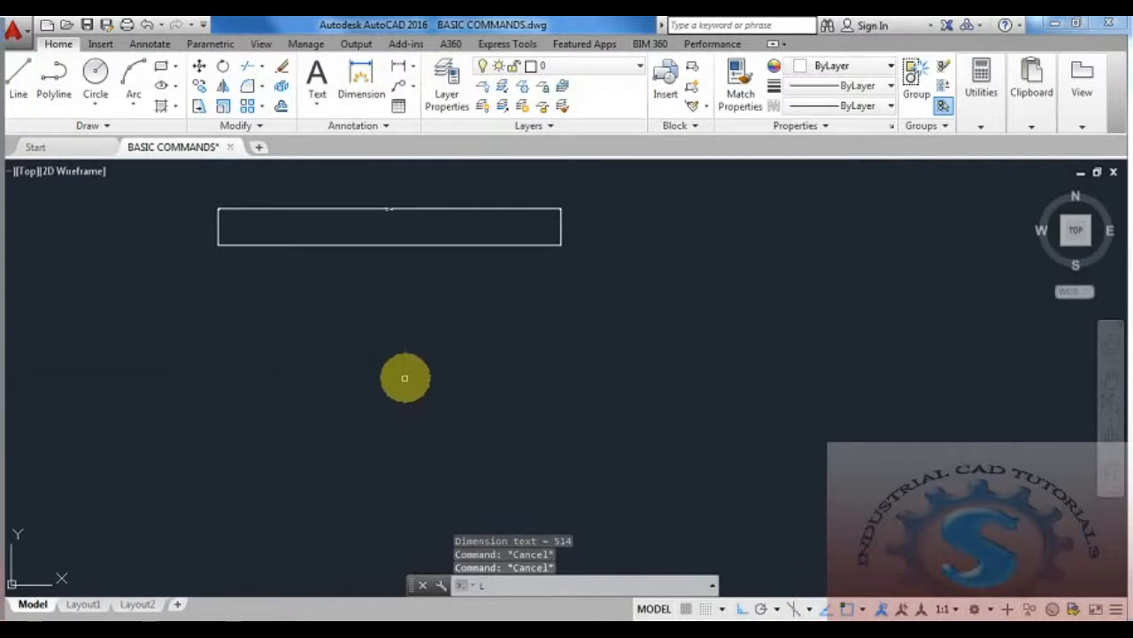
key(Return)
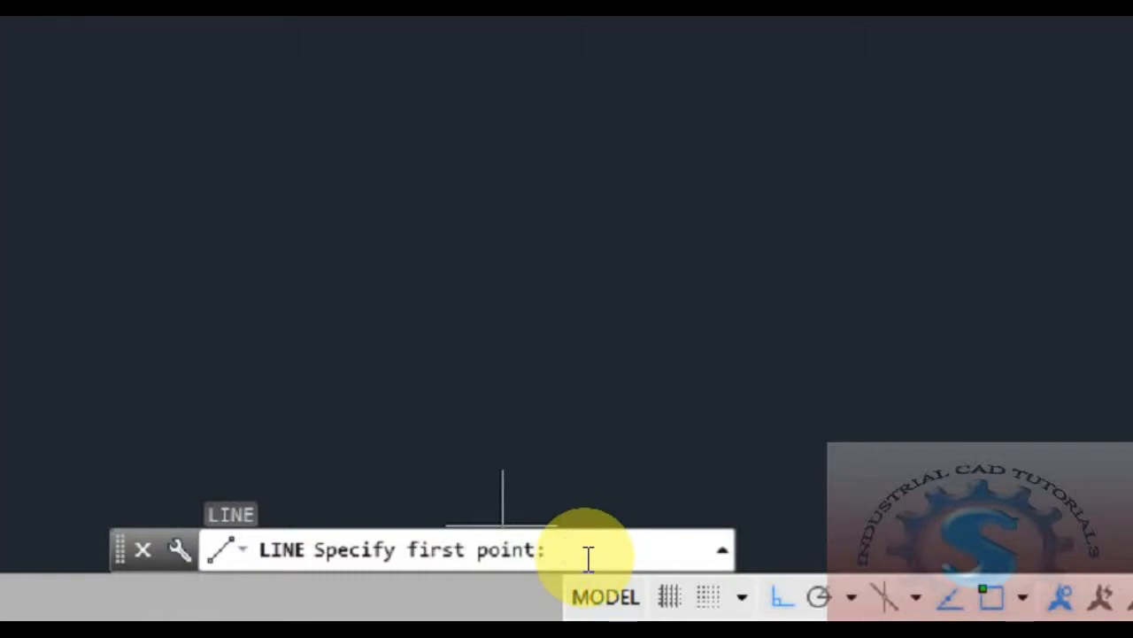
text(150)
key(Return)
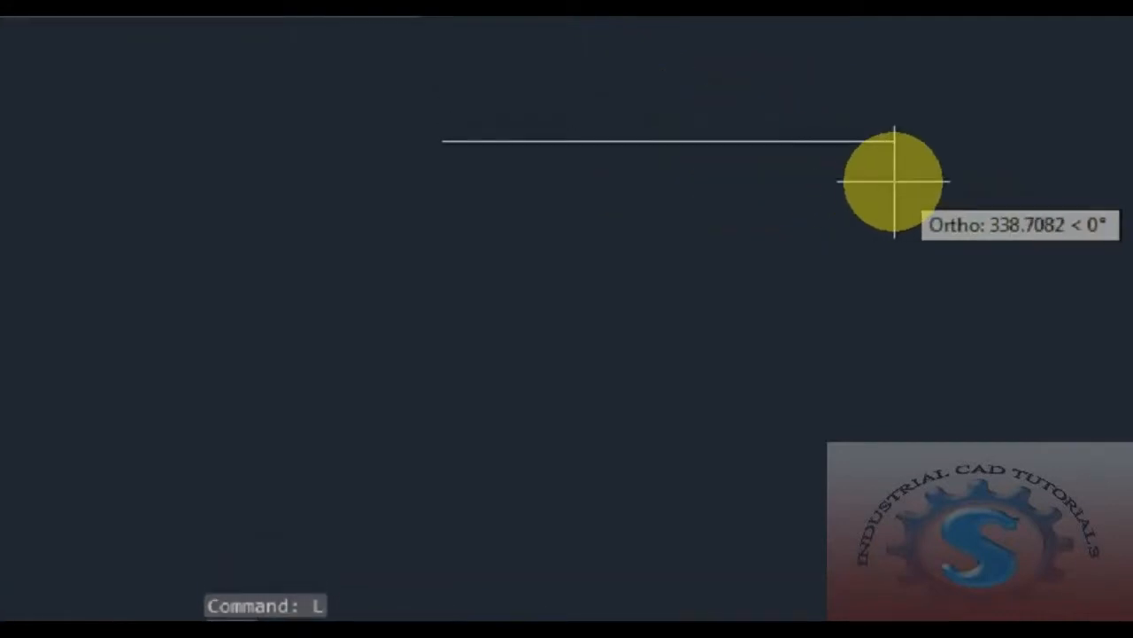
click(894, 182)
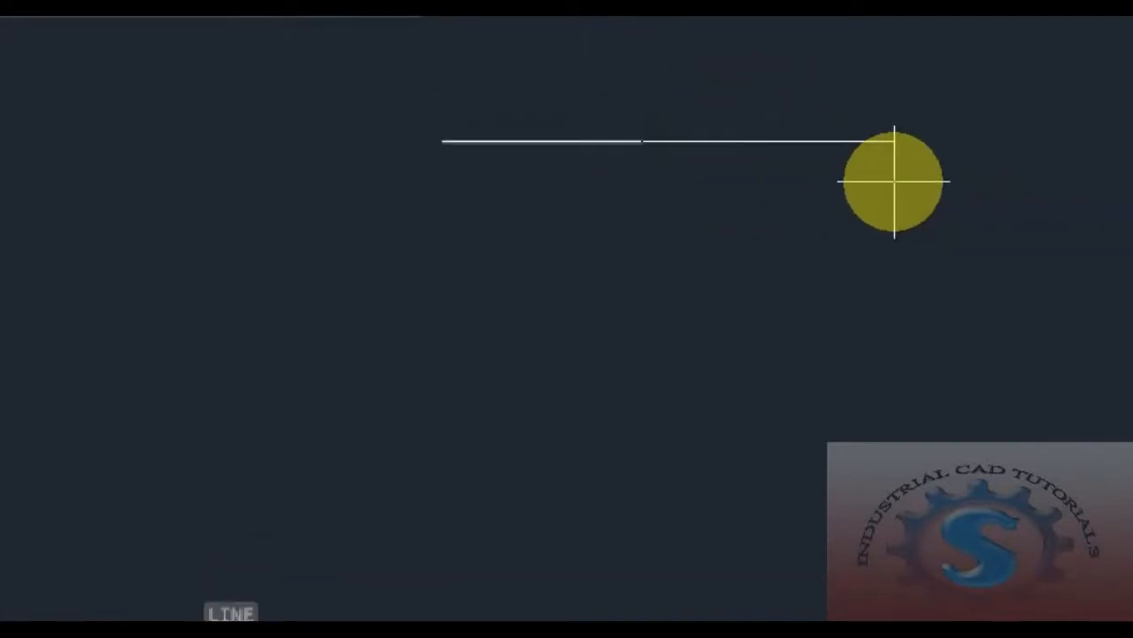
text(150)
key(Return)
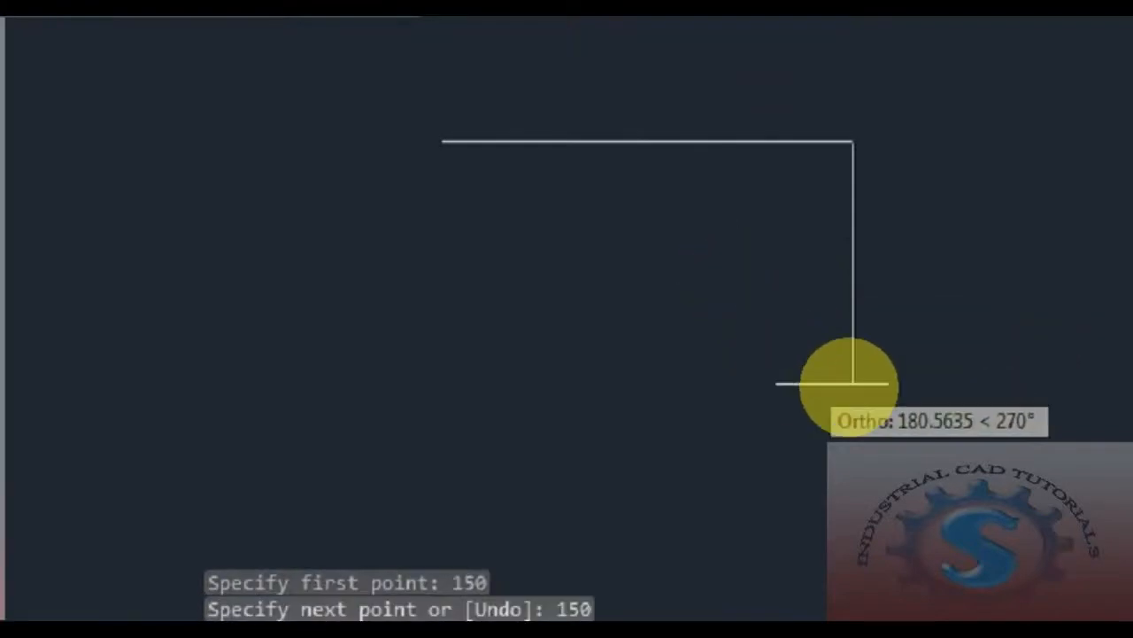
key(Escape)
middle_drag(907, 303, 472, 376)
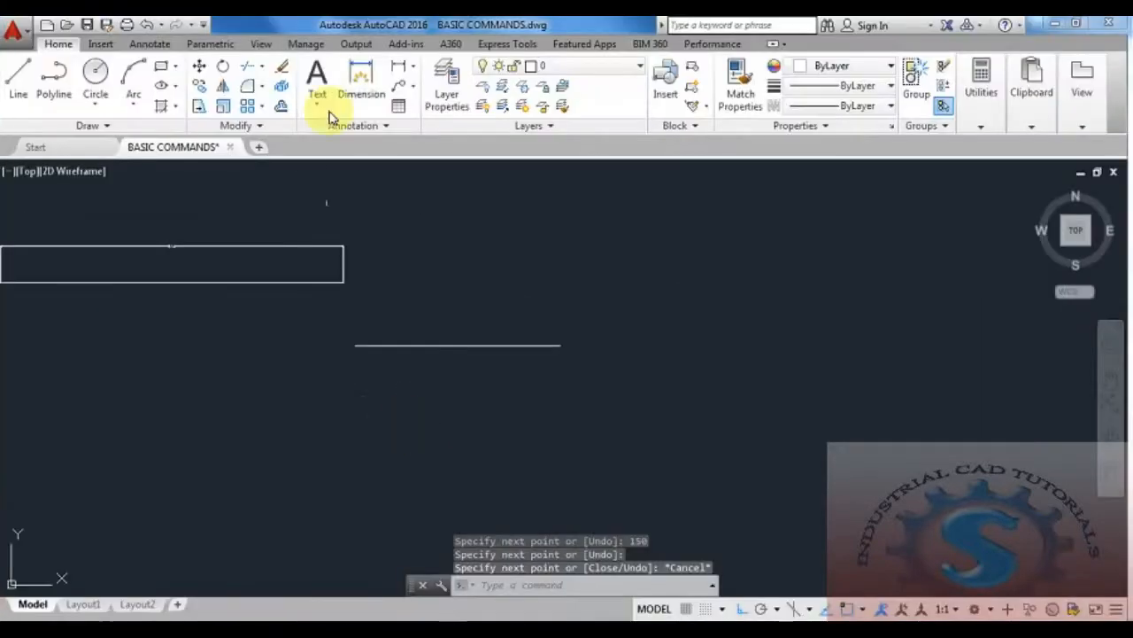
Add a linear dimension across the full length of the second line, placed above it
click(399, 67)
click(356, 345)
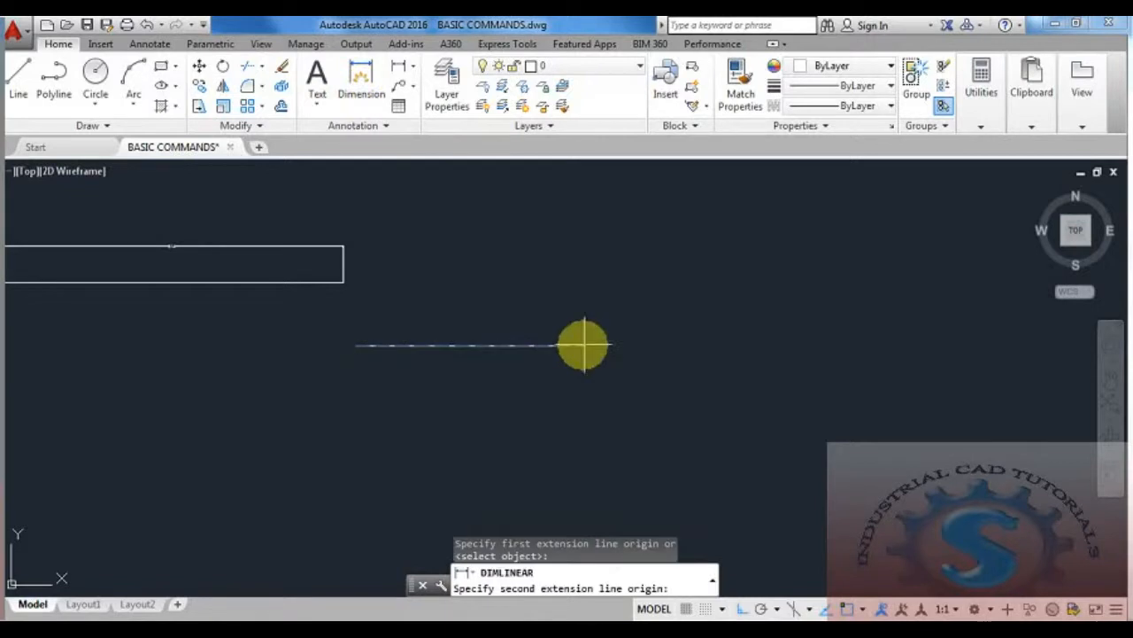
click(558, 346)
click(483, 313)
scroll(438, 315, up, 6)
scroll(438, 311, down, 6)
mouse_move(438, 311)
middle_down()
mouse_move(560, 254)
mouse_move(675, 241)
middle_up()
scroll(486, 336, down, 3)
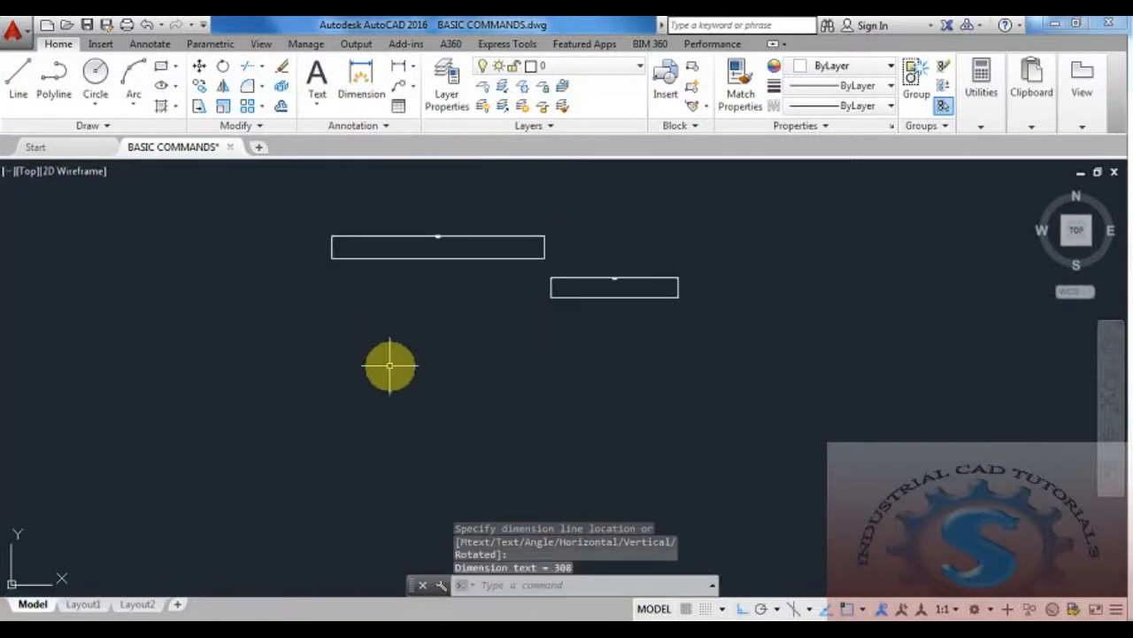
key(Escape)
key(Escape)
Draw a 50 by 50 square from line segments below and to the left of the dimensioned lines
text(l)
key(Return)
click(233, 292)
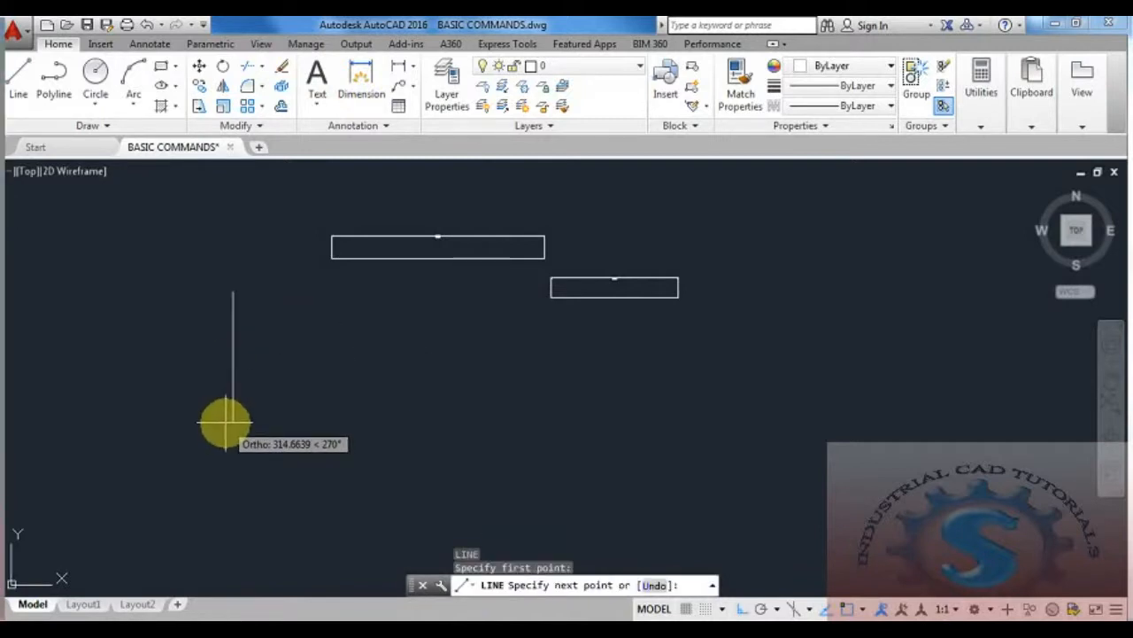
scroll(298, 342, up, 5)
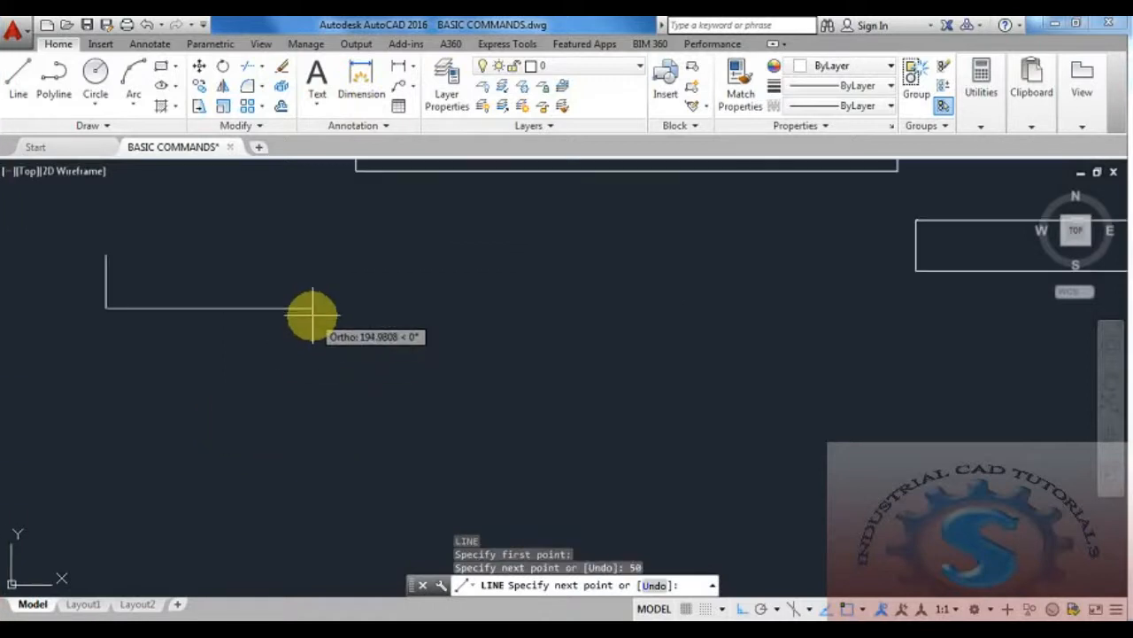
middle_drag(294, 361, 313, 336)
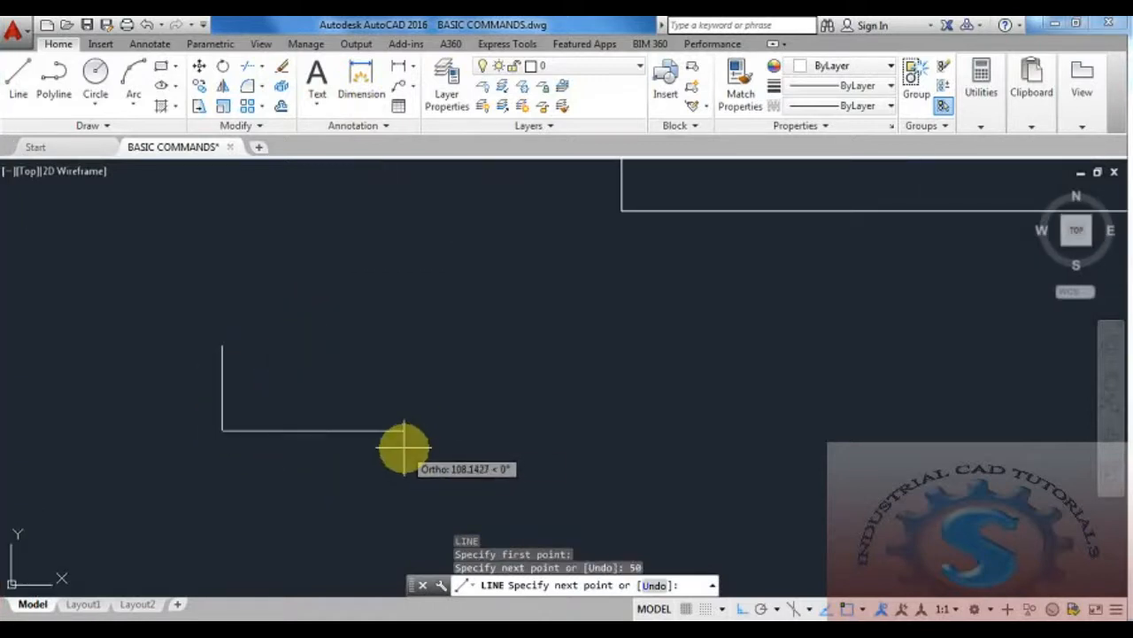
key(Return)
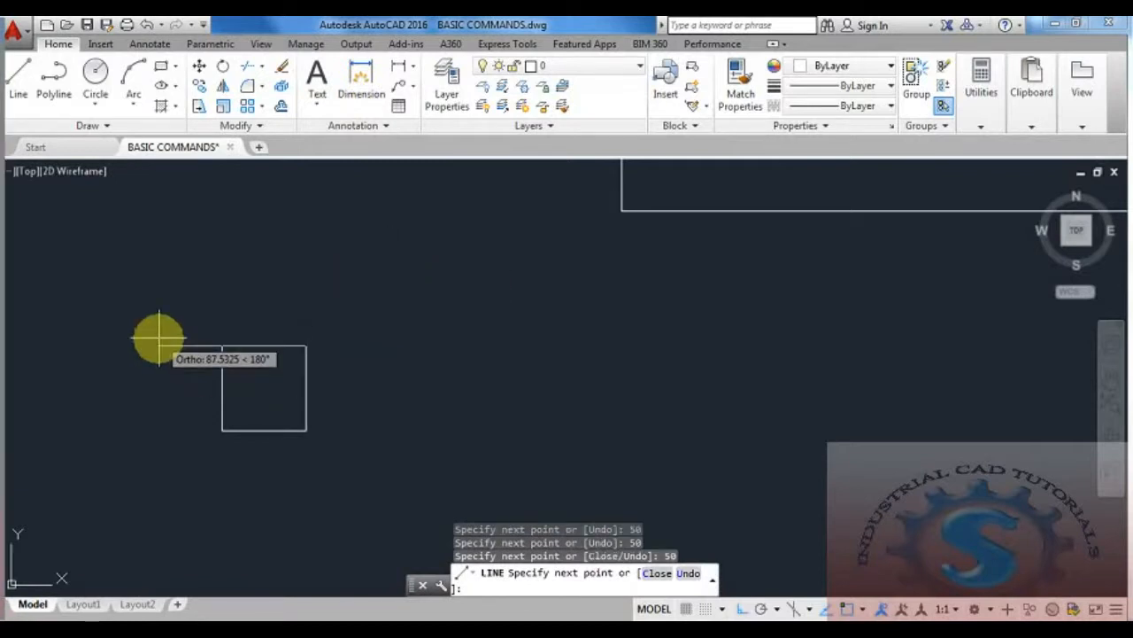
key(Escape)
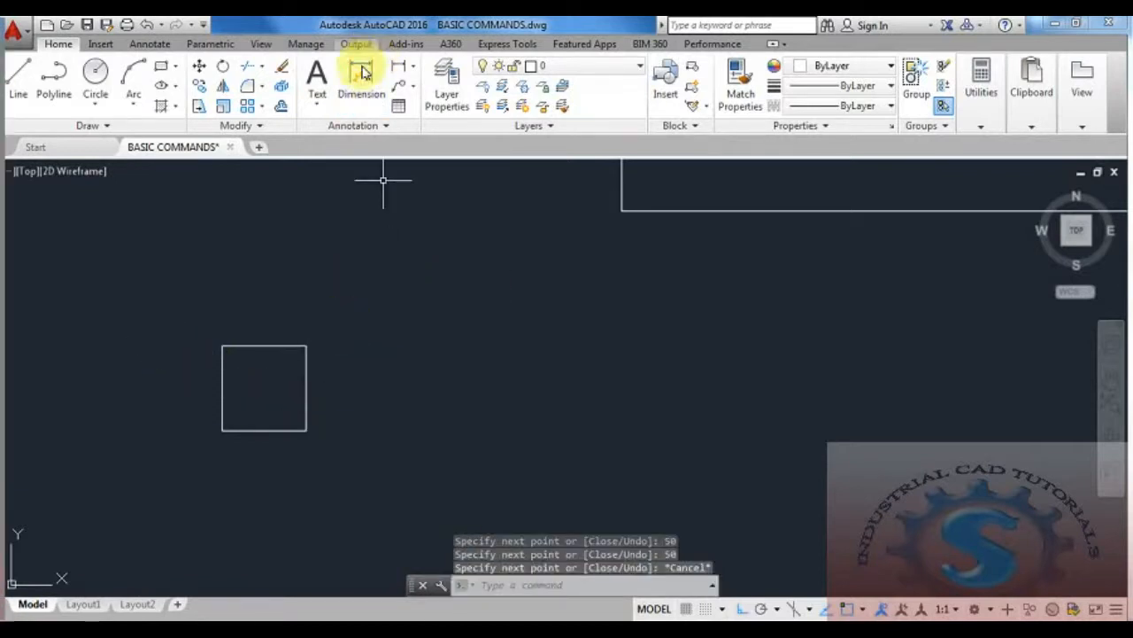
Add linear dimensions to the square's top and left edges, placed outside the square
click(400, 66)
click(306, 345)
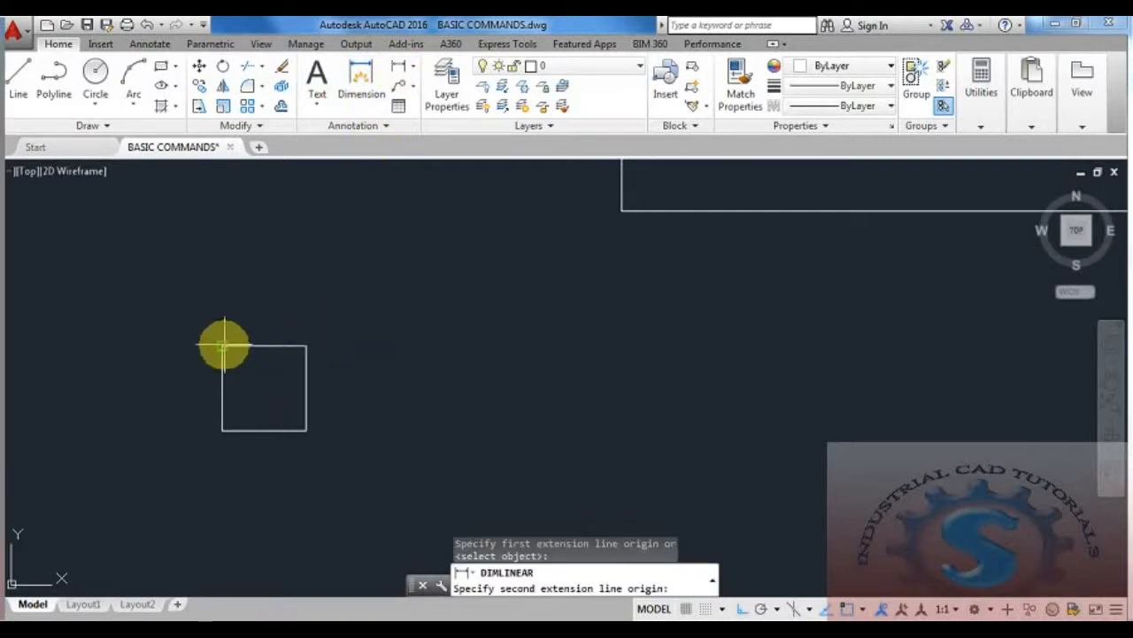
click(223, 344)
click(225, 316)
click(399, 66)
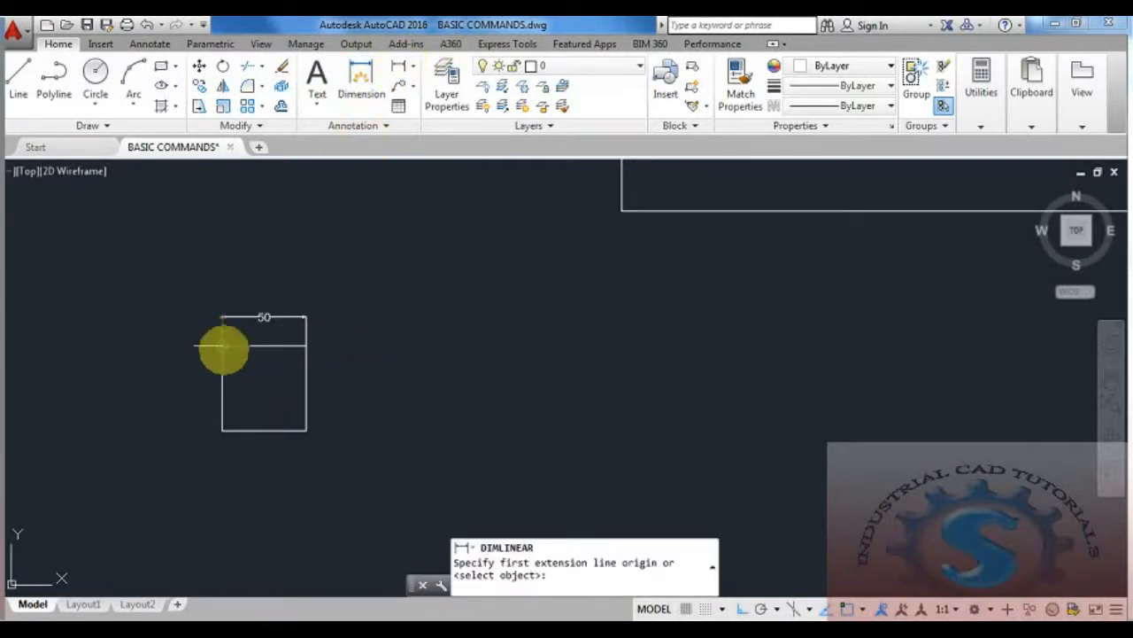
click(223, 345)
click(223, 431)
click(196, 410)
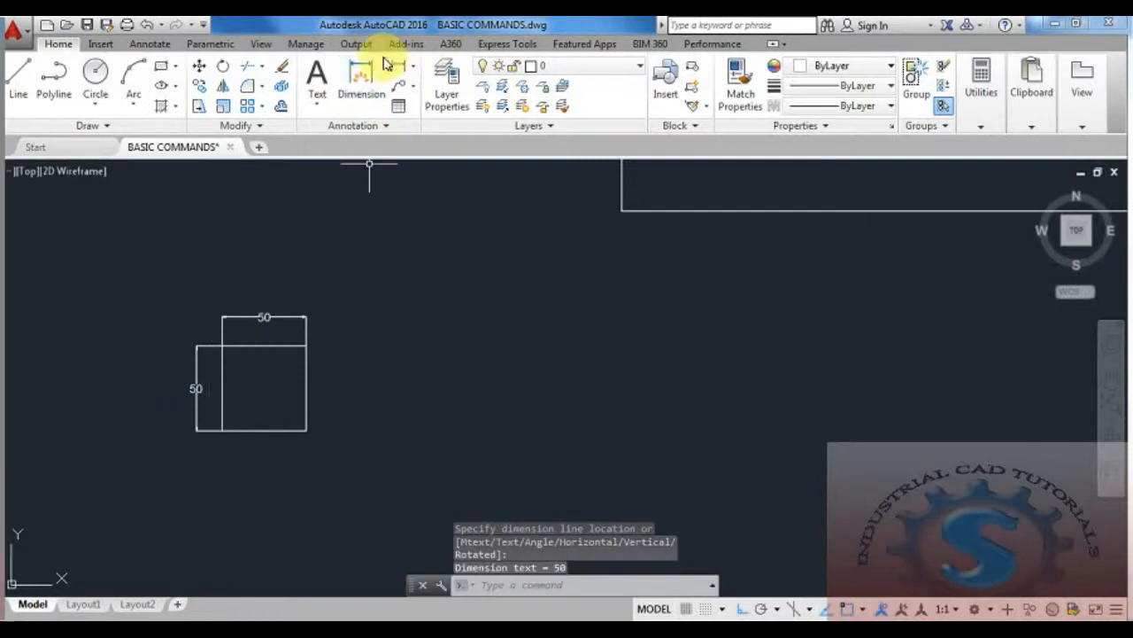
Add linear dimensions to the square's bottom and right edges, placed outside the square
click(394, 67)
click(221, 431)
click(307, 431)
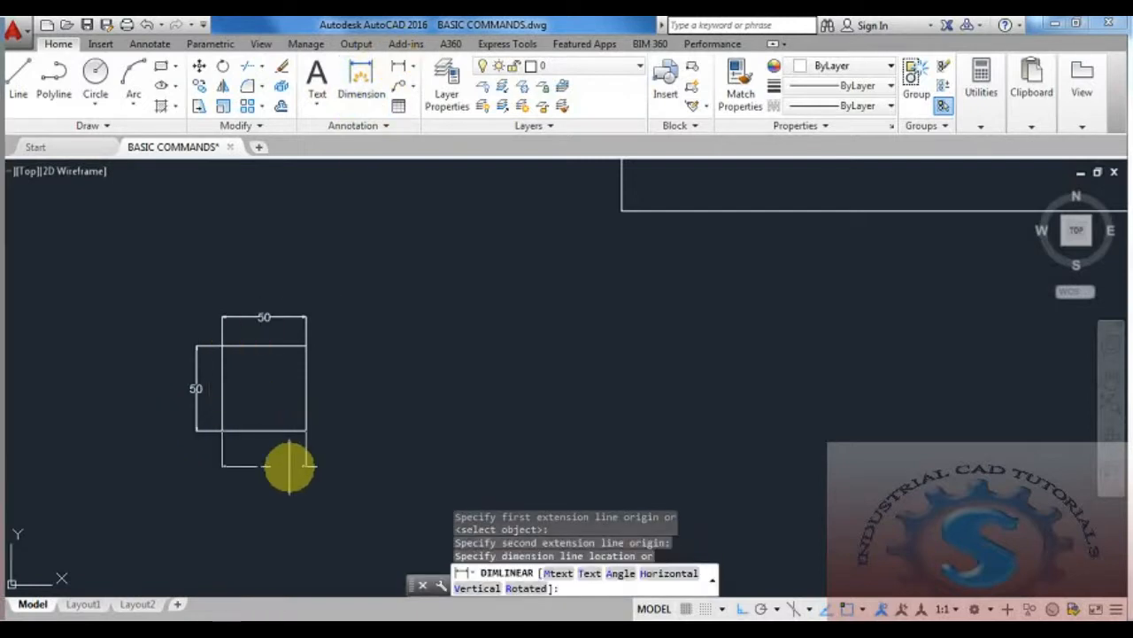
click(288, 460)
click(403, 69)
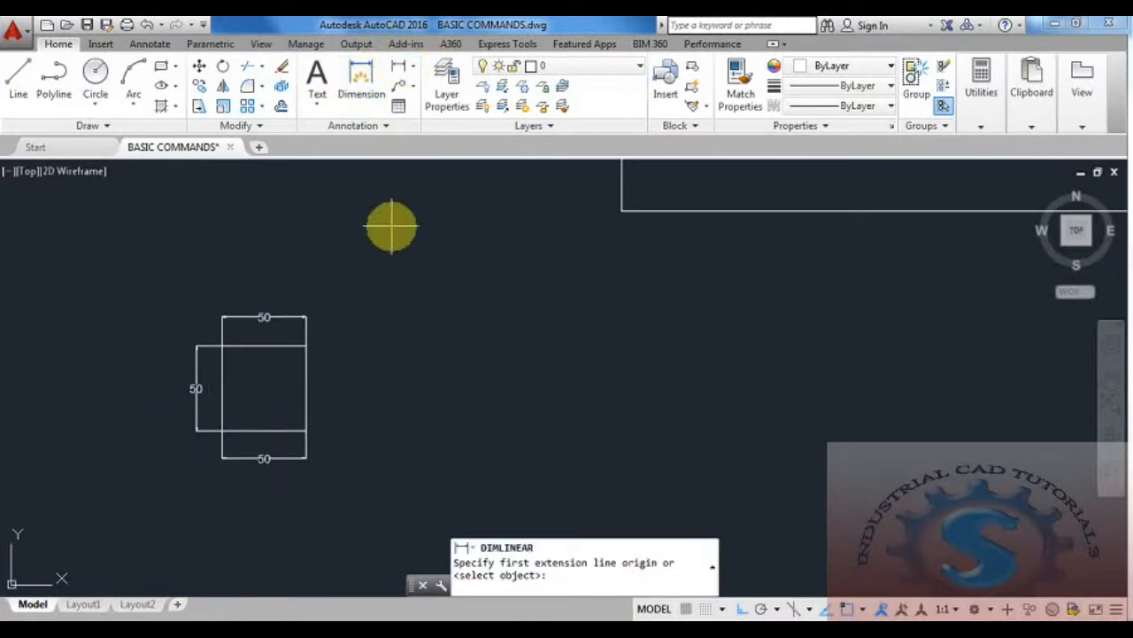
click(307, 346)
click(307, 431)
Erase the two long horizontal lines together with their dimensions, keeping the square
scroll(355, 363, down, 4)
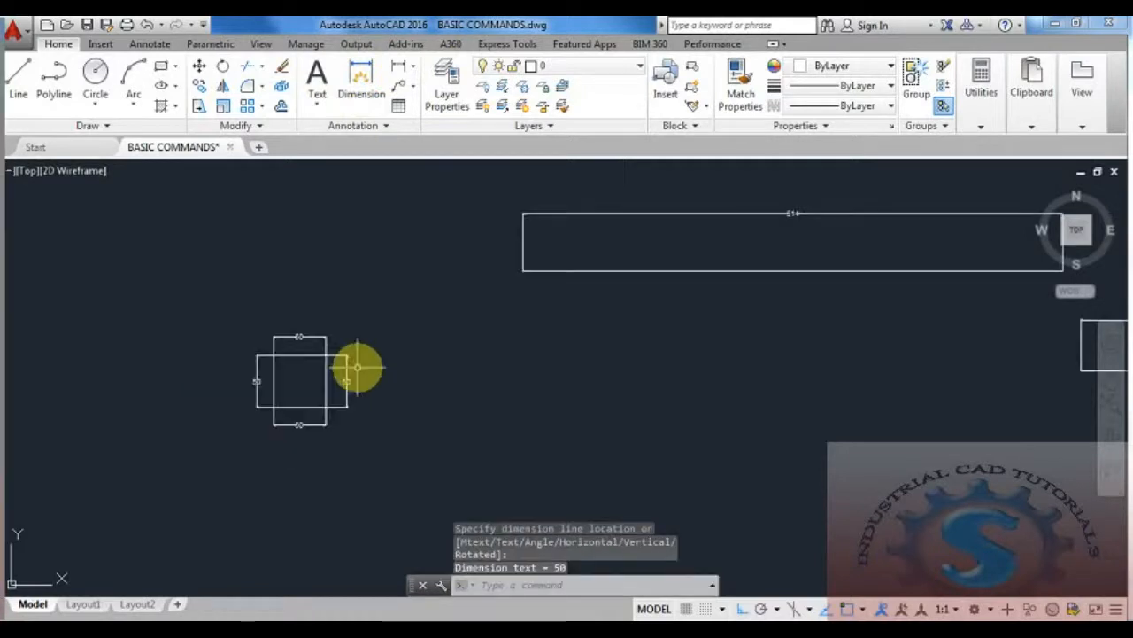
click(927, 346)
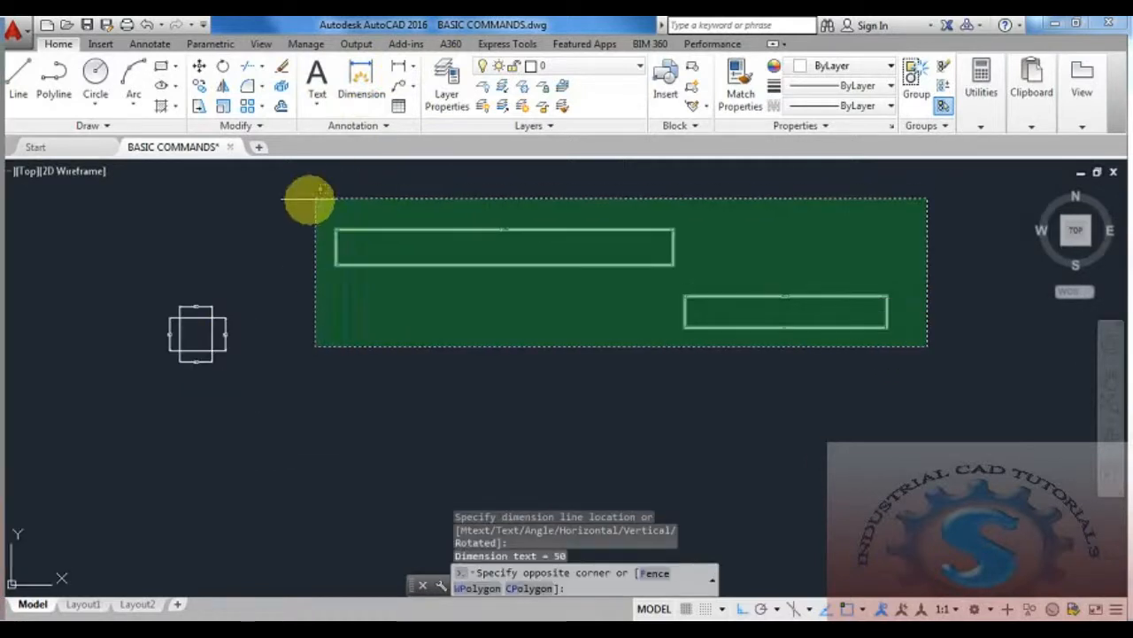
click(310, 200)
key(Delete)
Start a line to the right of the square and draw a 100-unit horizontal segment to the right
scroll(198, 322, up, 5)
middle_drag(220, 364, 276, 325)
click(525, 585)
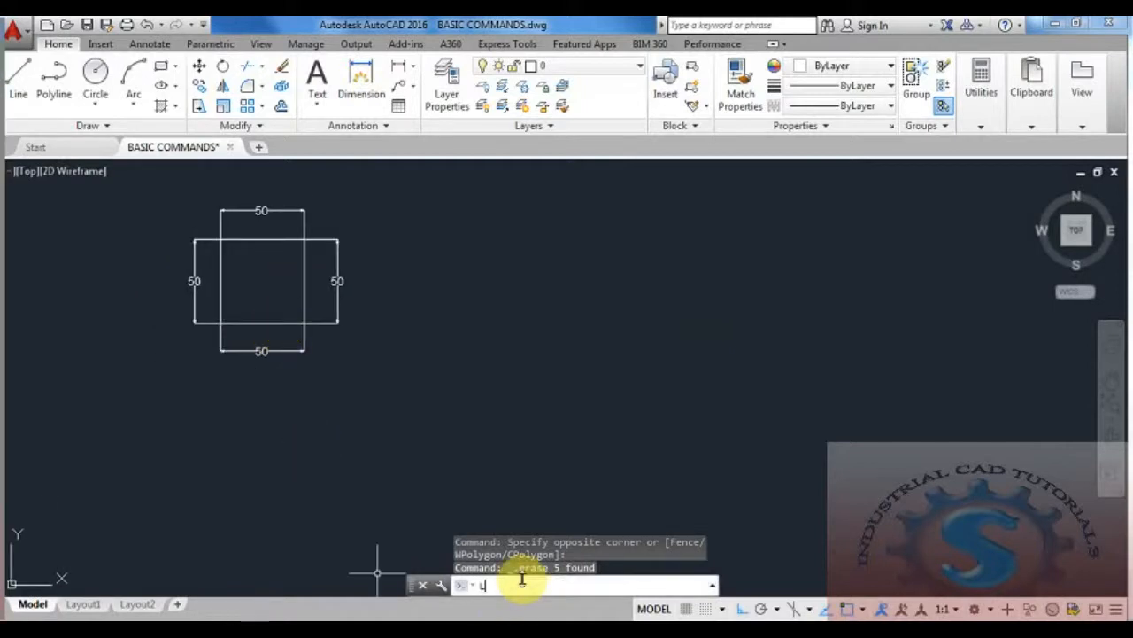
text(L)
key(Return)
click(438, 234)
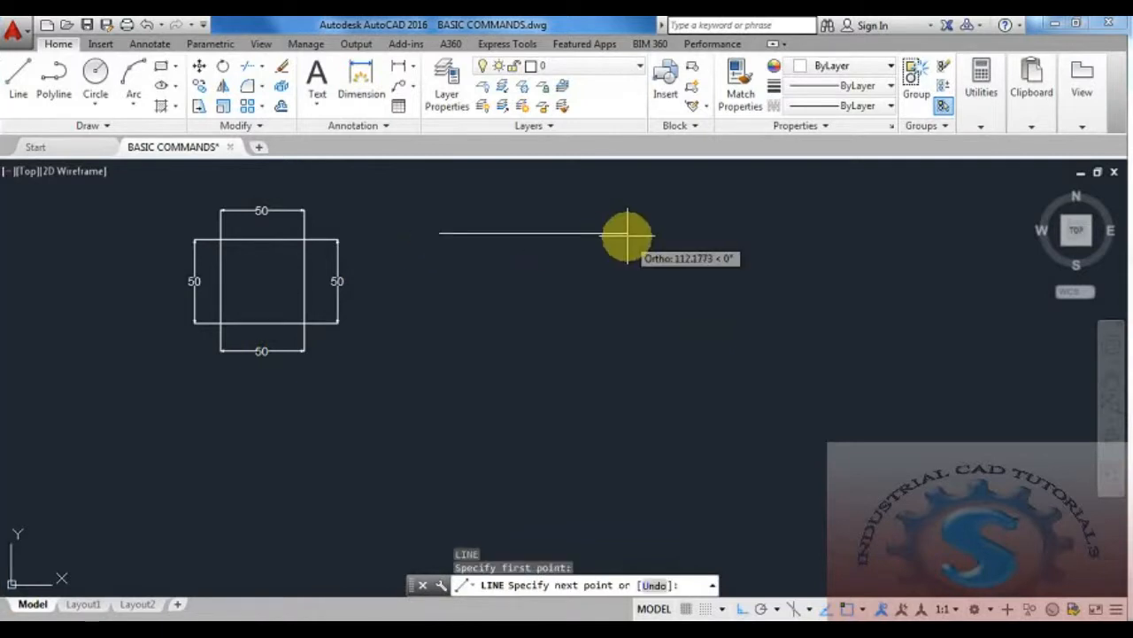
text(100)
key(Return)
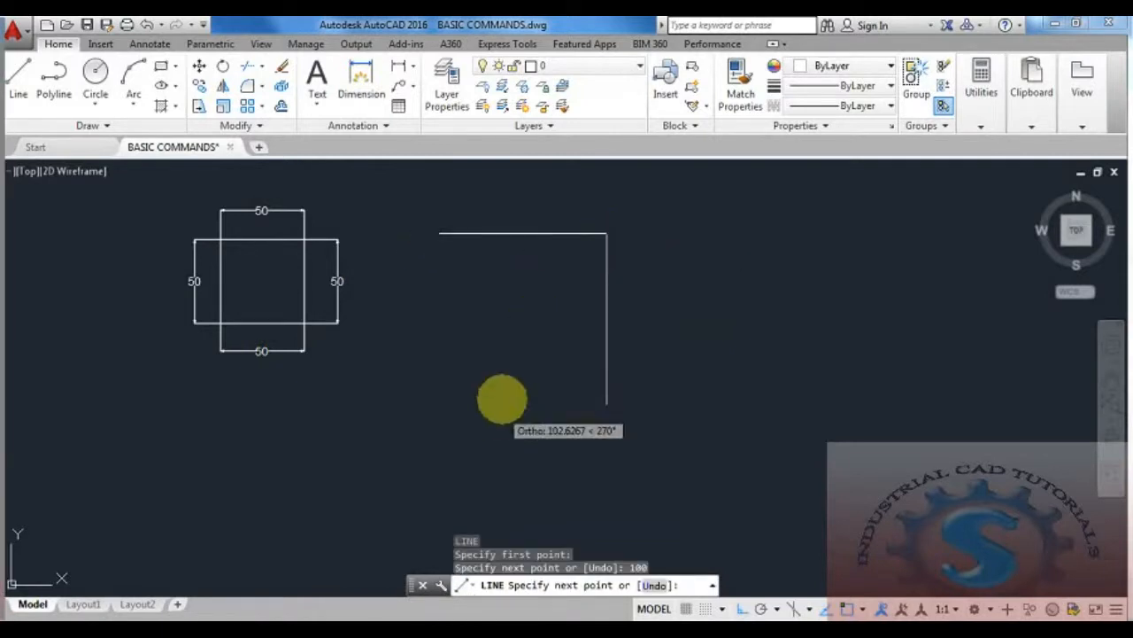
text(100)
key(Return)
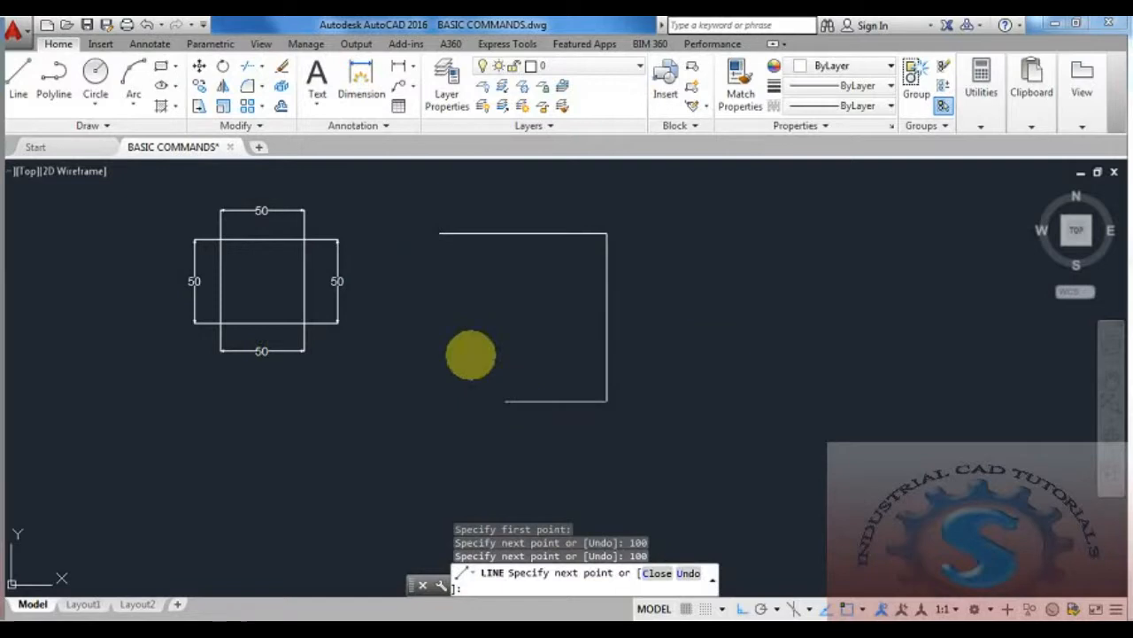
key(ctrl+z)
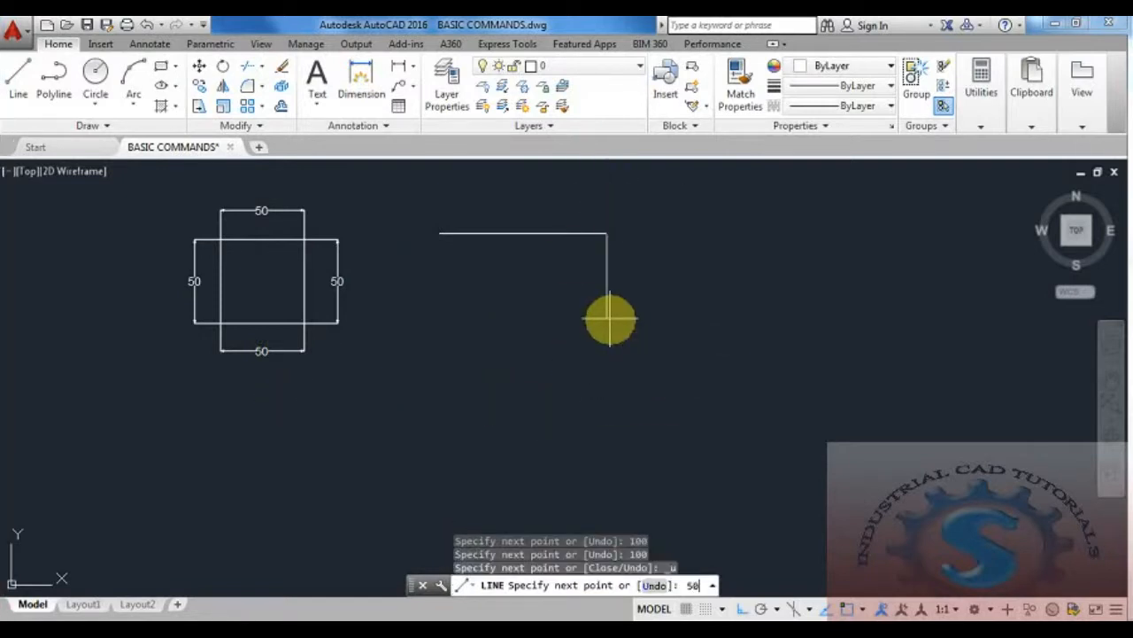
Complete the rectangle with segments of 50 down, 100 left and 50 up to the starting point
text(50)
key(Return)
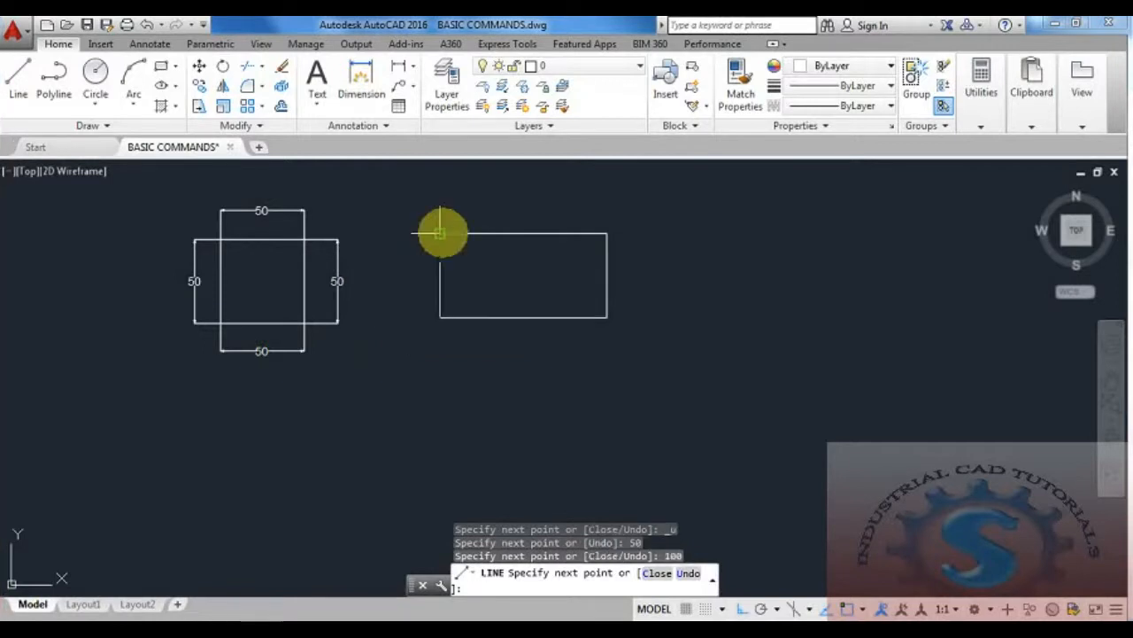
key(Return)
key(Escape)
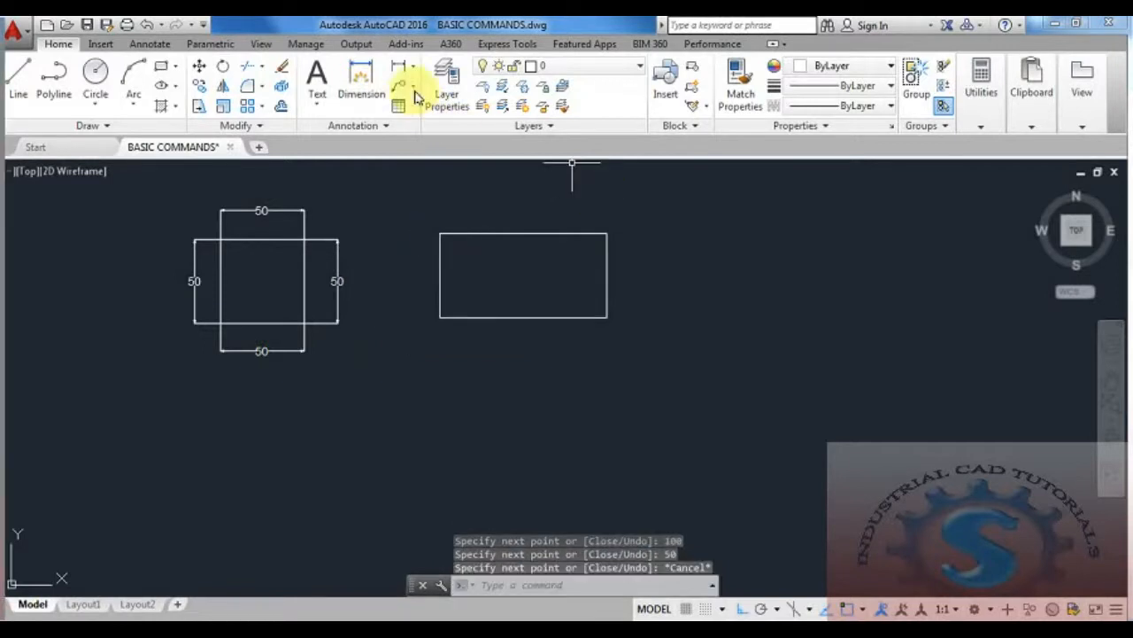
Add linear dimensions to the rectangle's upper and left edges, placed outside the rectangle
click(399, 67)
click(439, 233)
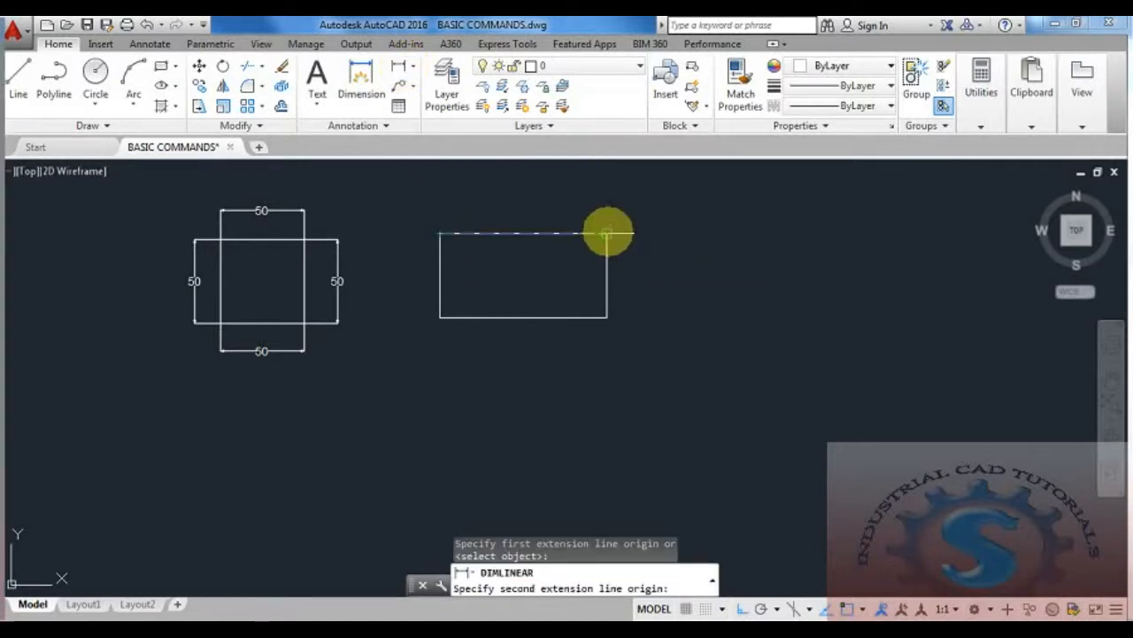
click(608, 233)
click(603, 208)
click(398, 67)
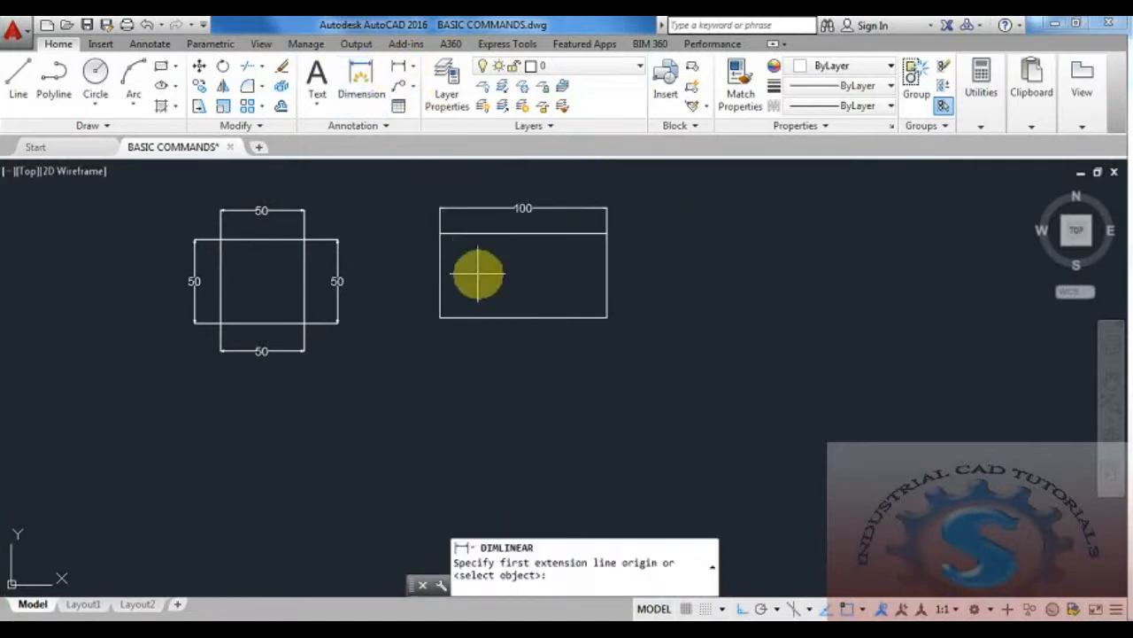
click(439, 233)
click(439, 317)
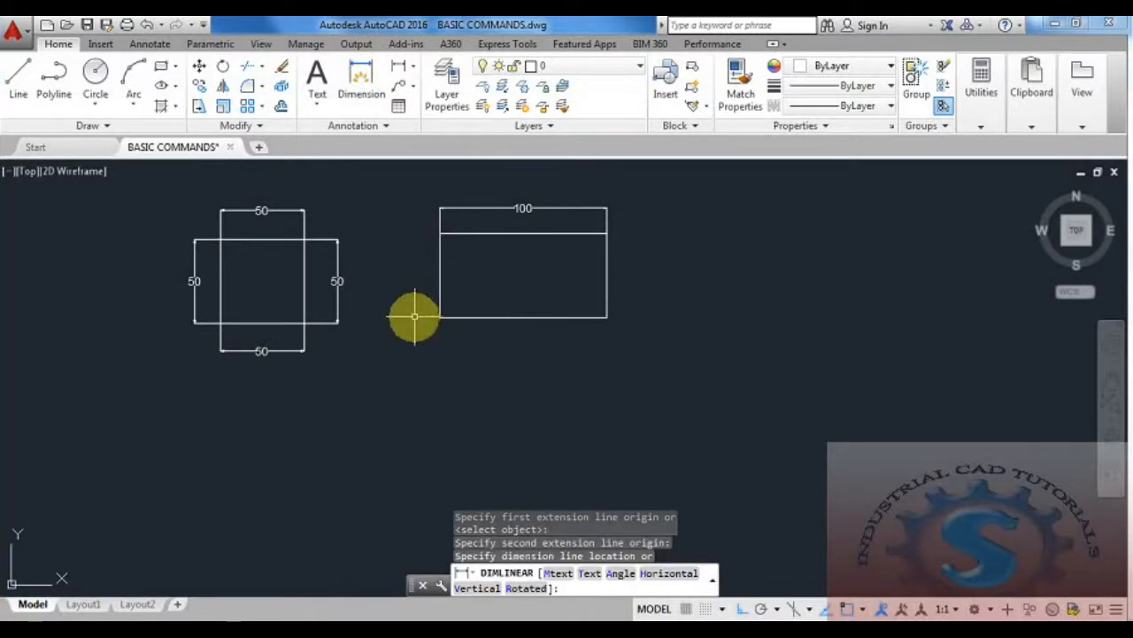
click(415, 316)
key(Return)
click(441, 317)
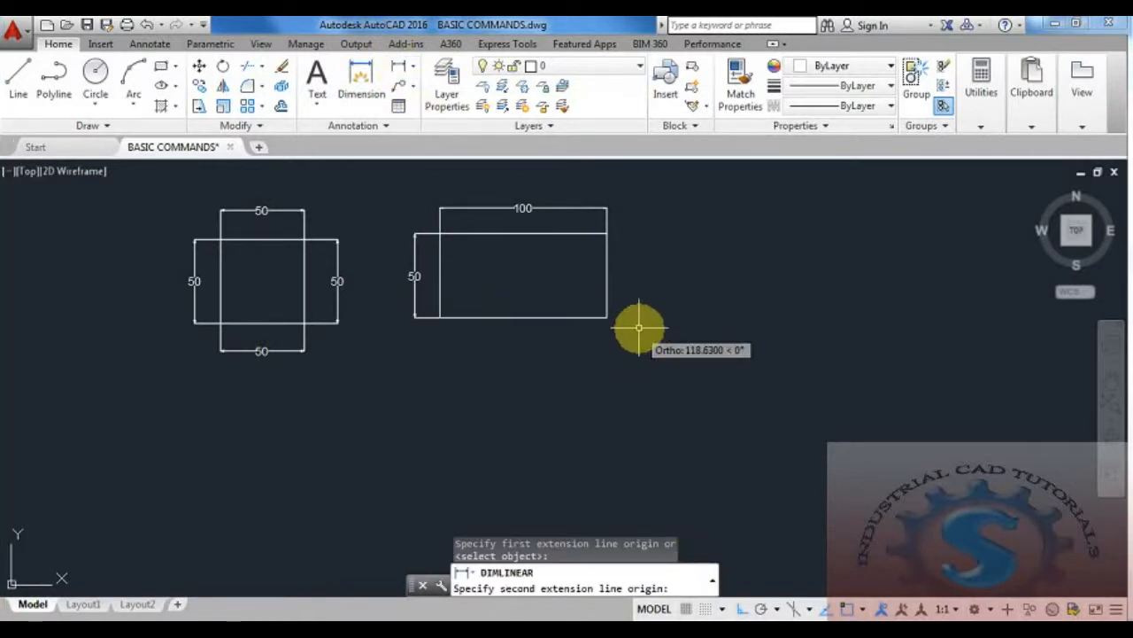
key(Escape)
Draw a center-radius circle with a radius of 50 below the square
mouse_move(576, 356)
middle_down()
mouse_move(559, 367)
mouse_move(577, 390)
mouse_move(604, 344)
mouse_move(650, 336)
middle_up()
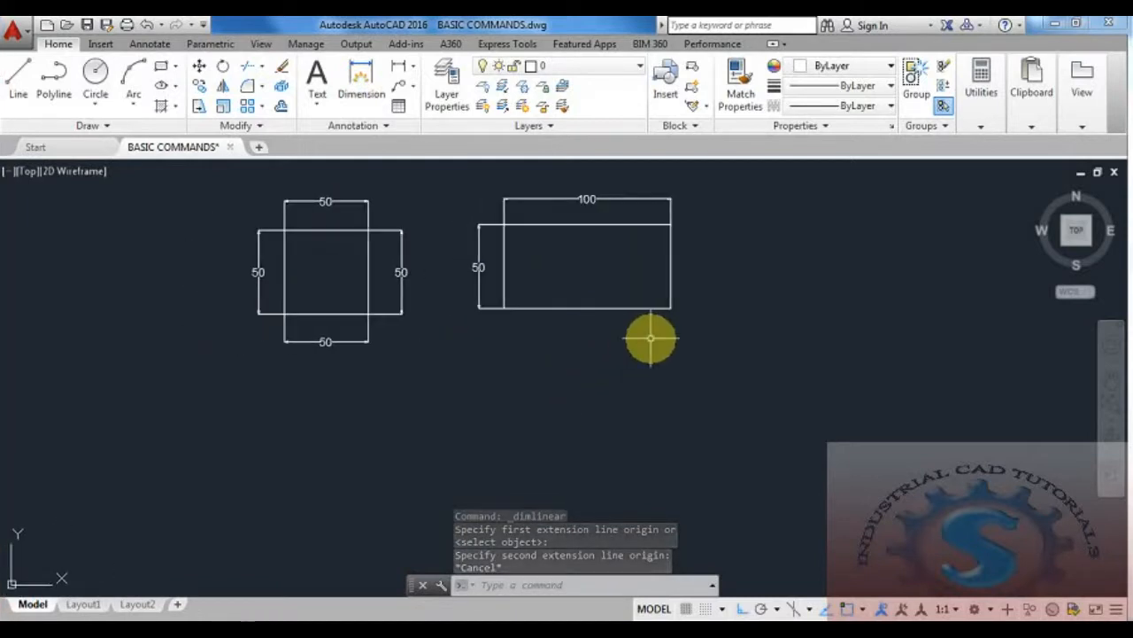
click(95, 109)
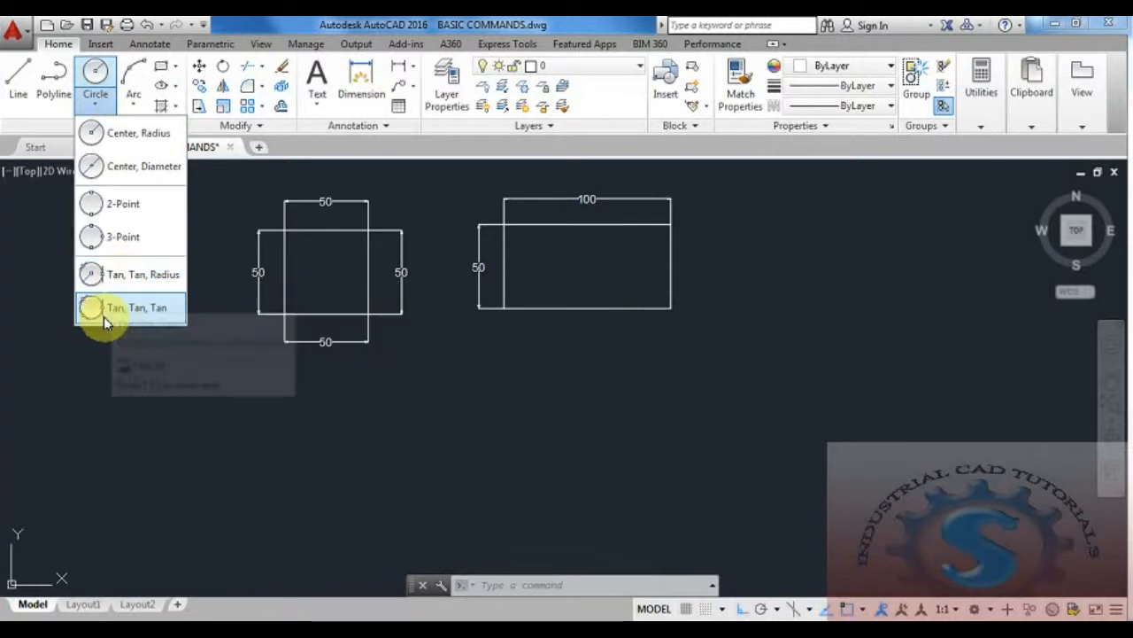
click(124, 135)
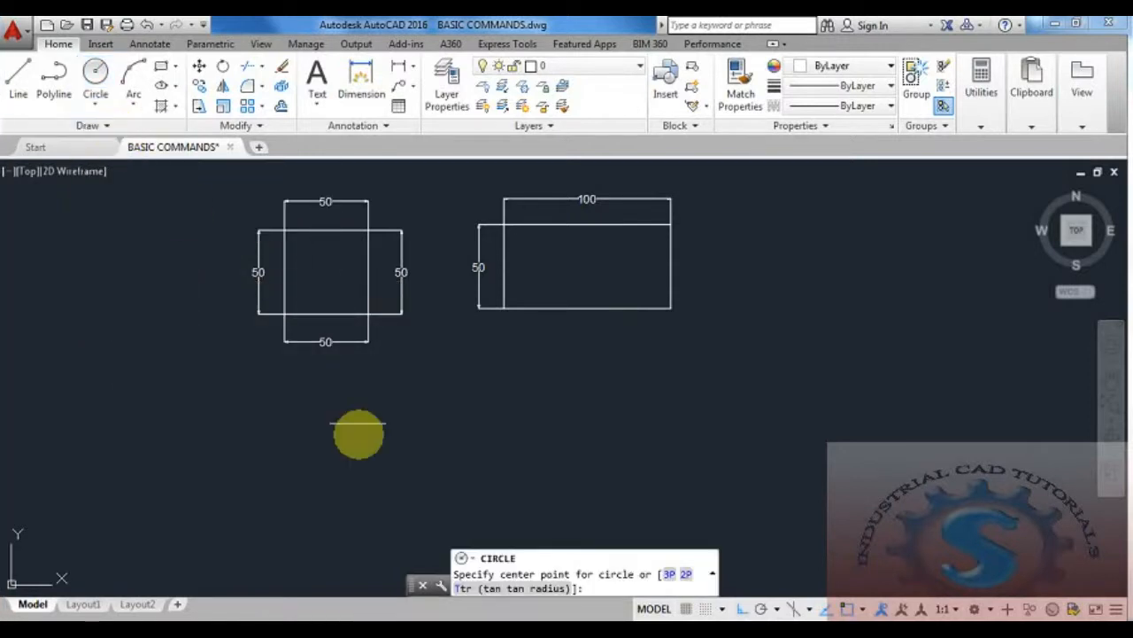
click(317, 437)
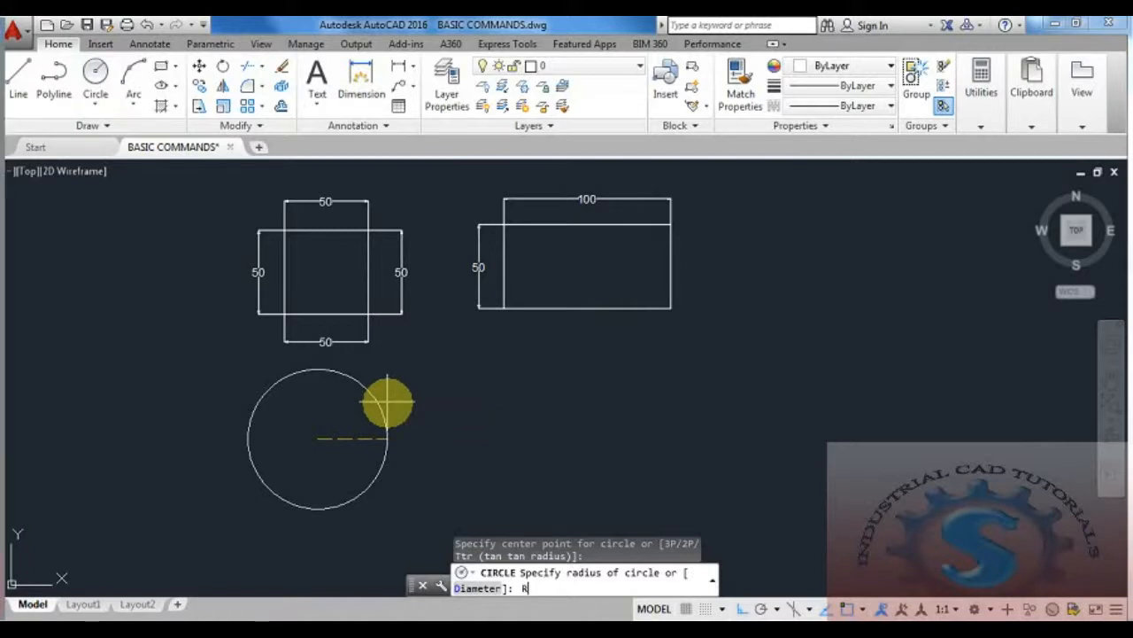
key(Return)
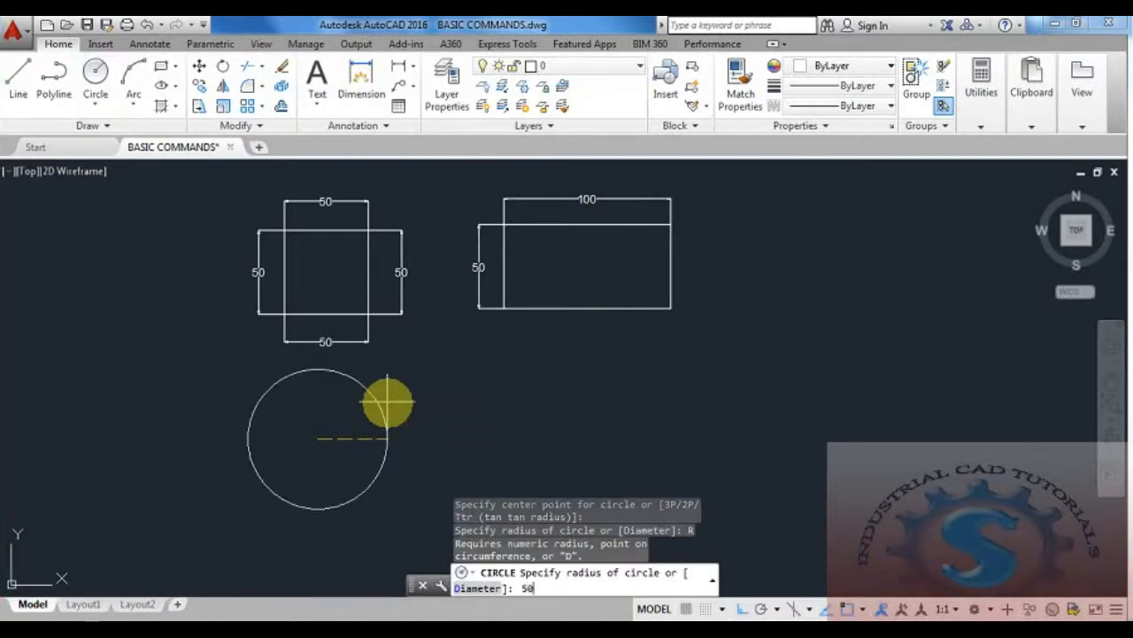
text(50)
key(Return)
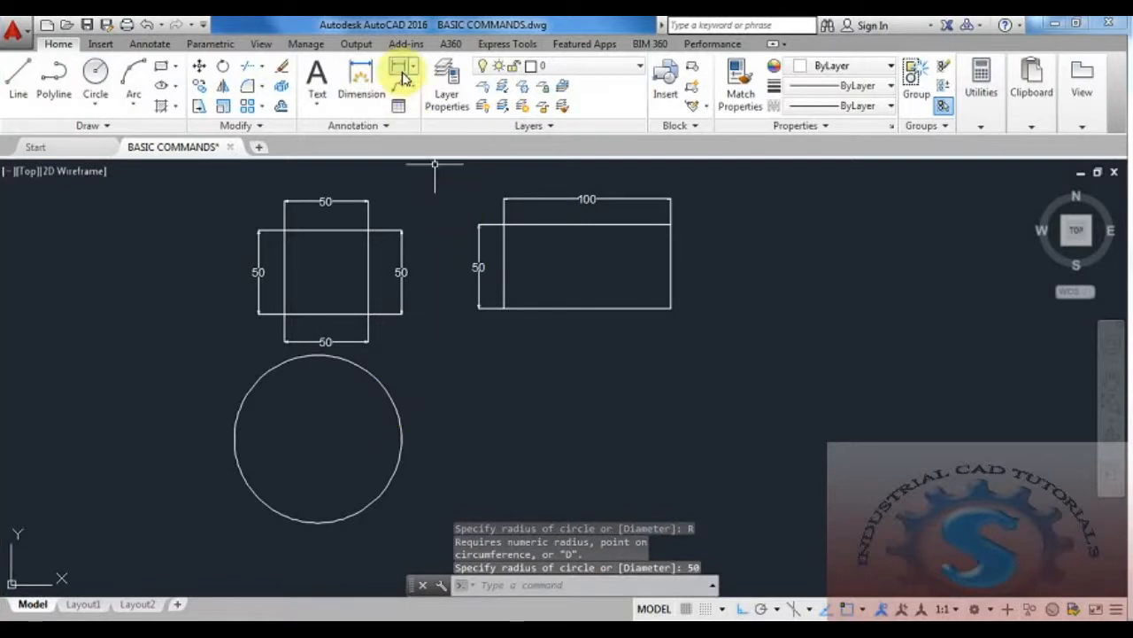
Add a radius dimension to the circle below the square, placed outside its upper-right edge
click(406, 69)
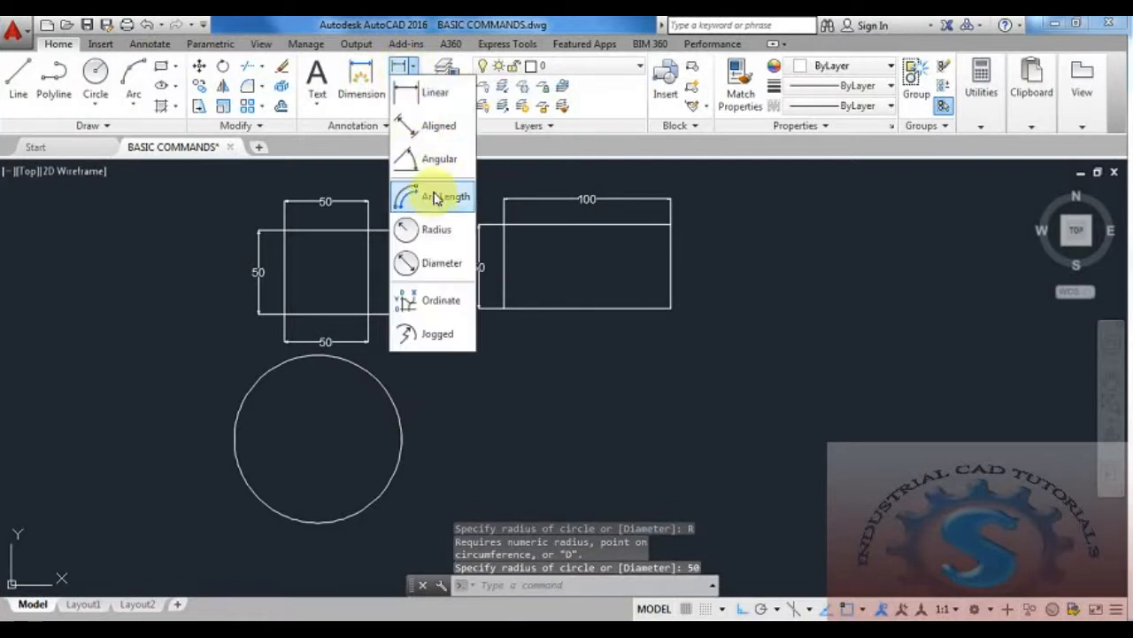
click(431, 232)
click(398, 412)
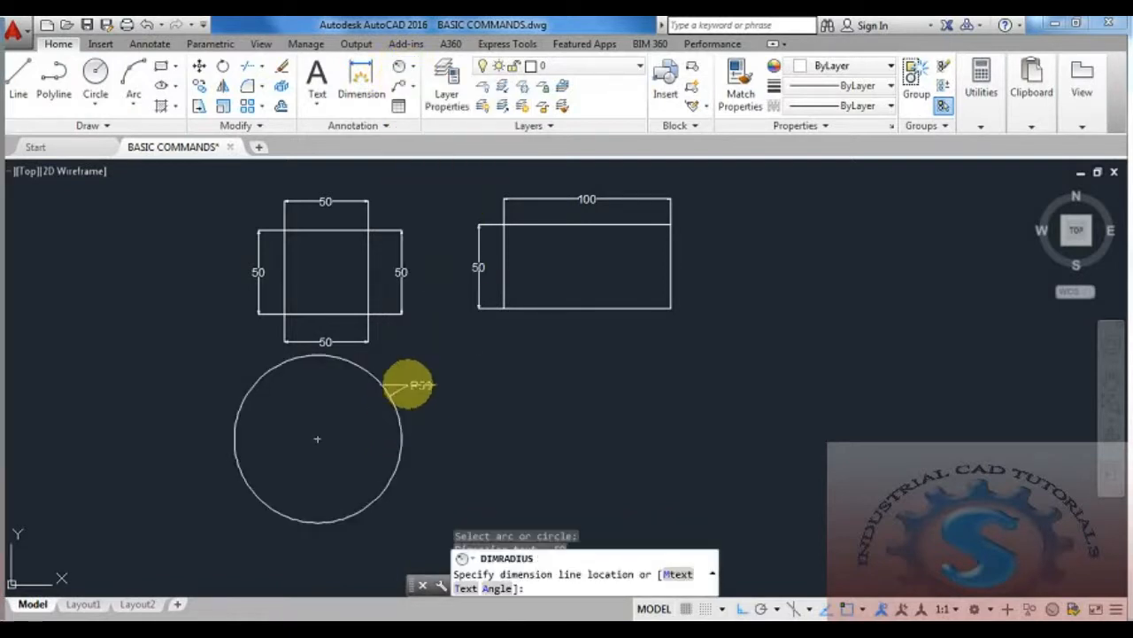
click(410, 378)
Draw a second circle below the rectangle, using the Diameter option with a value of 100
mouse_move(455, 412)
middle_down()
mouse_move(400, 410)
mouse_move(471, 412)
middle_up()
text(c)
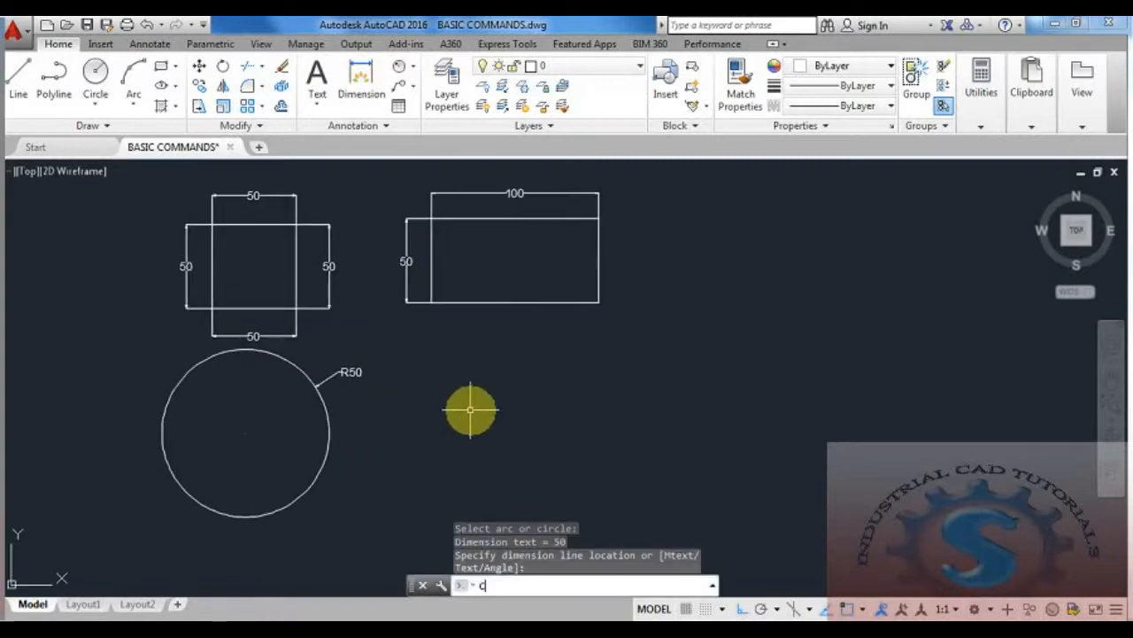
key(Return)
click(490, 437)
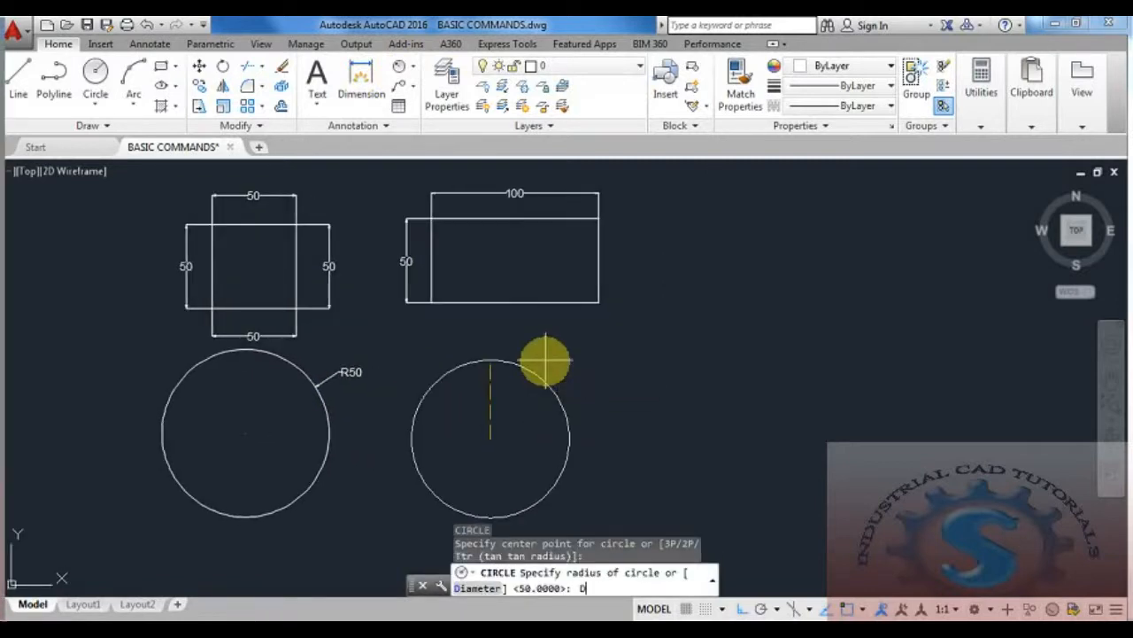
text(d)
key(Return)
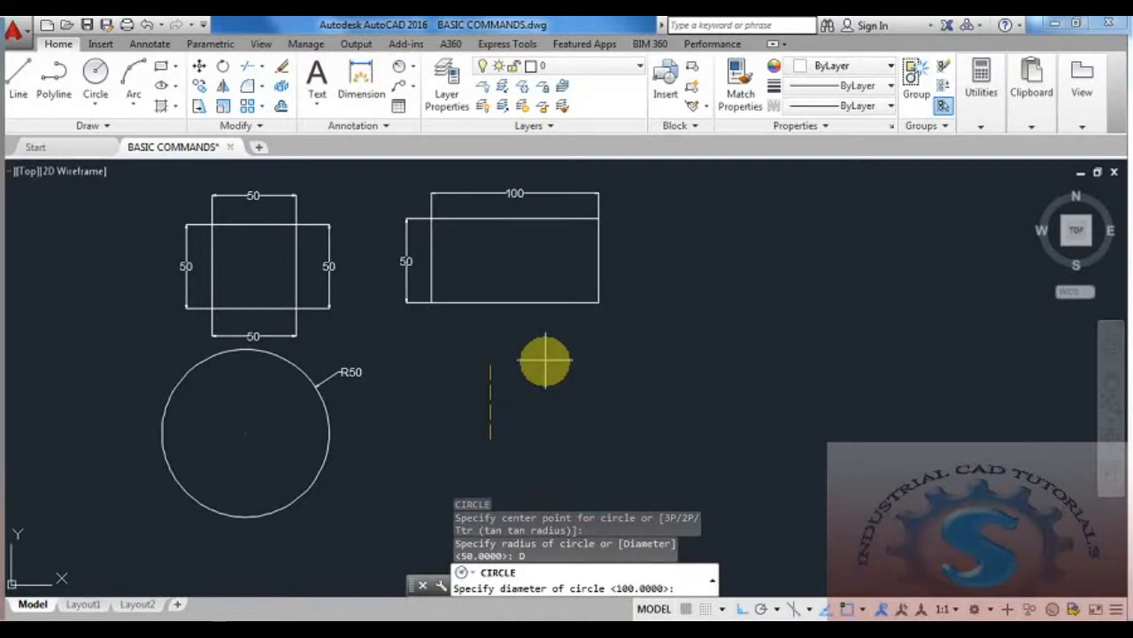
text(100)
key(Return)
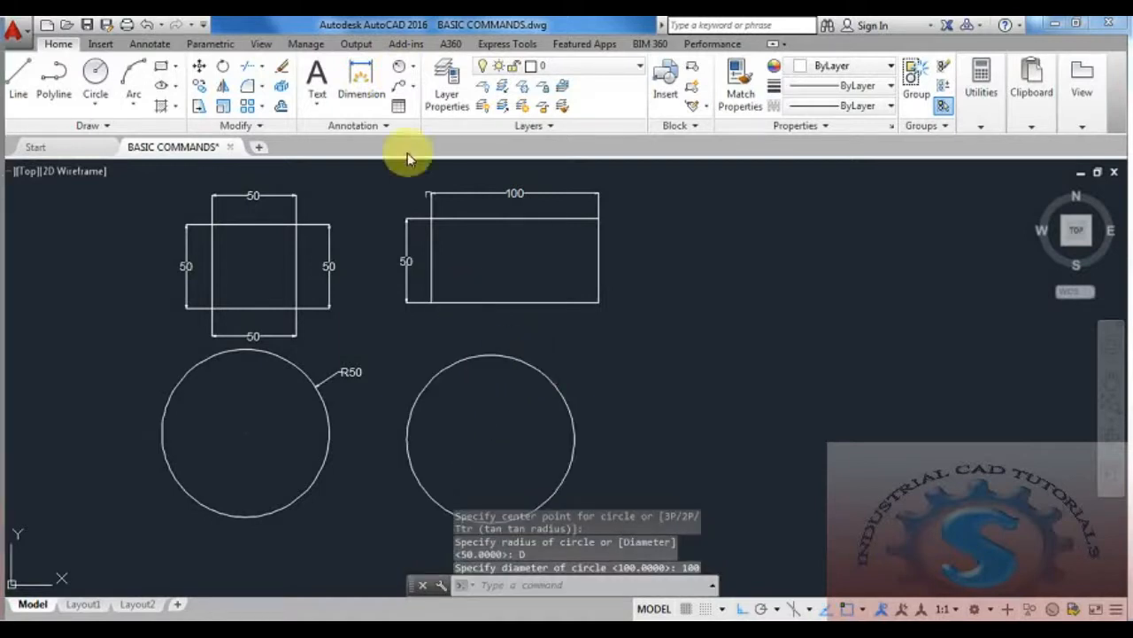
Add a diameter dimension to the circle below the rectangle, placed outside its upper-right edge
click(398, 67)
click(413, 67)
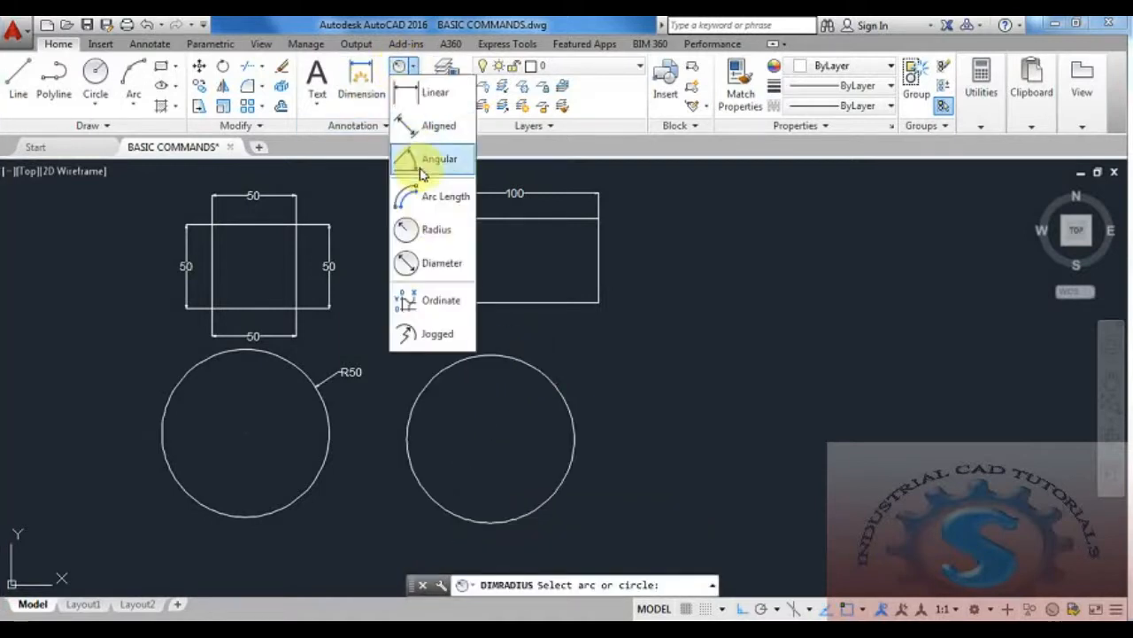
click(434, 266)
click(534, 374)
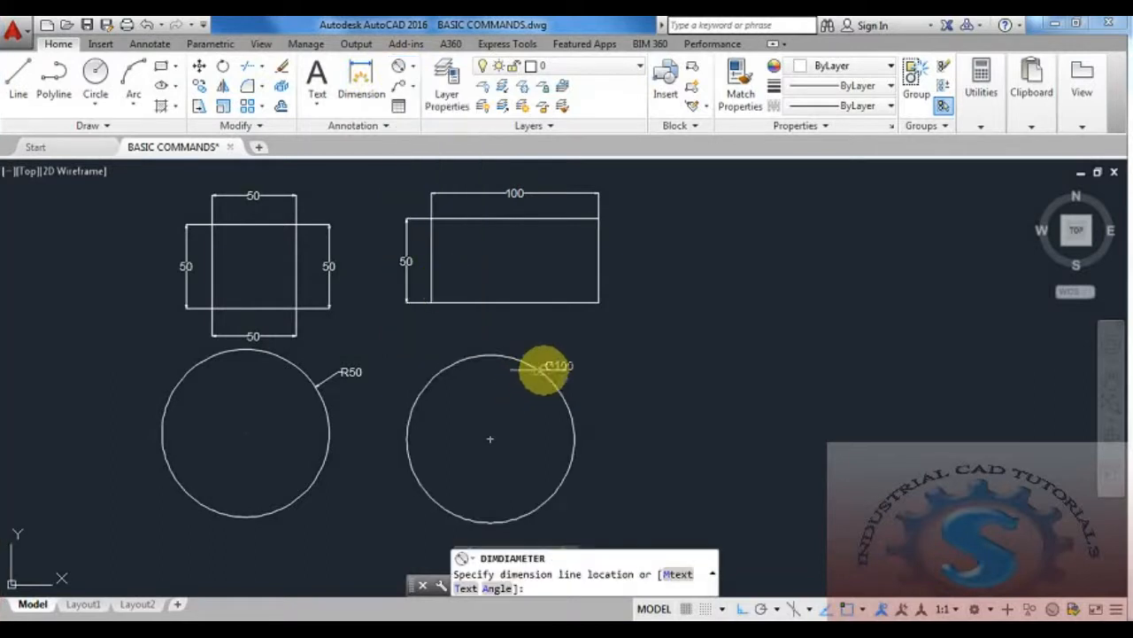
click(581, 361)
Add a diameter dimension to the circle below the square, placed just under its radius dimension
click(396, 73)
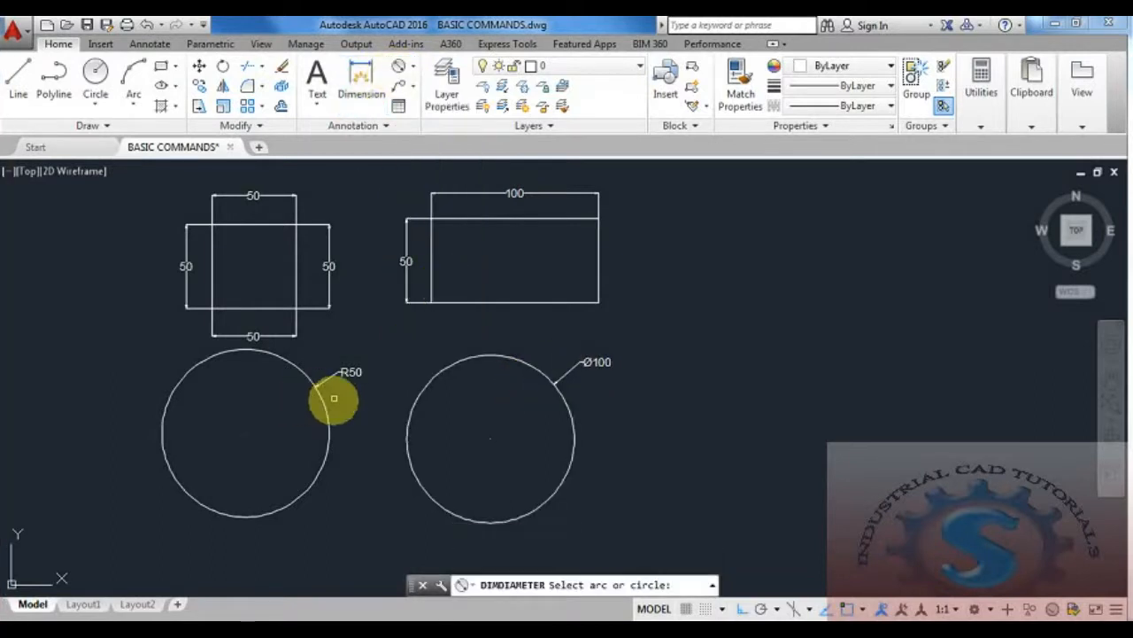
click(400, 68)
click(413, 68)
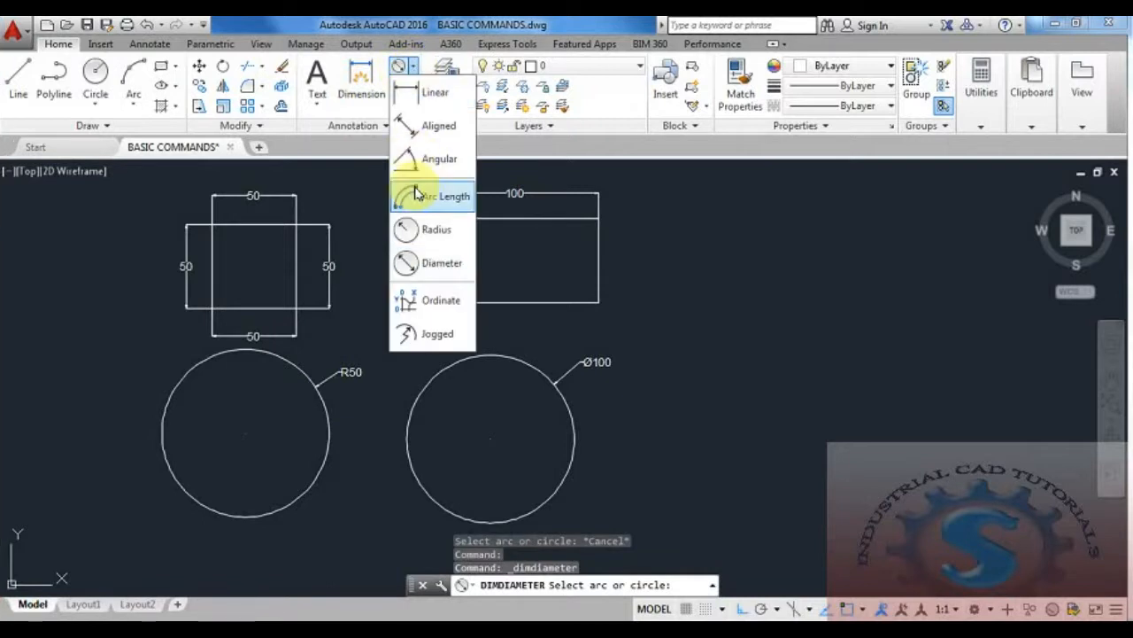
click(431, 260)
click(324, 404)
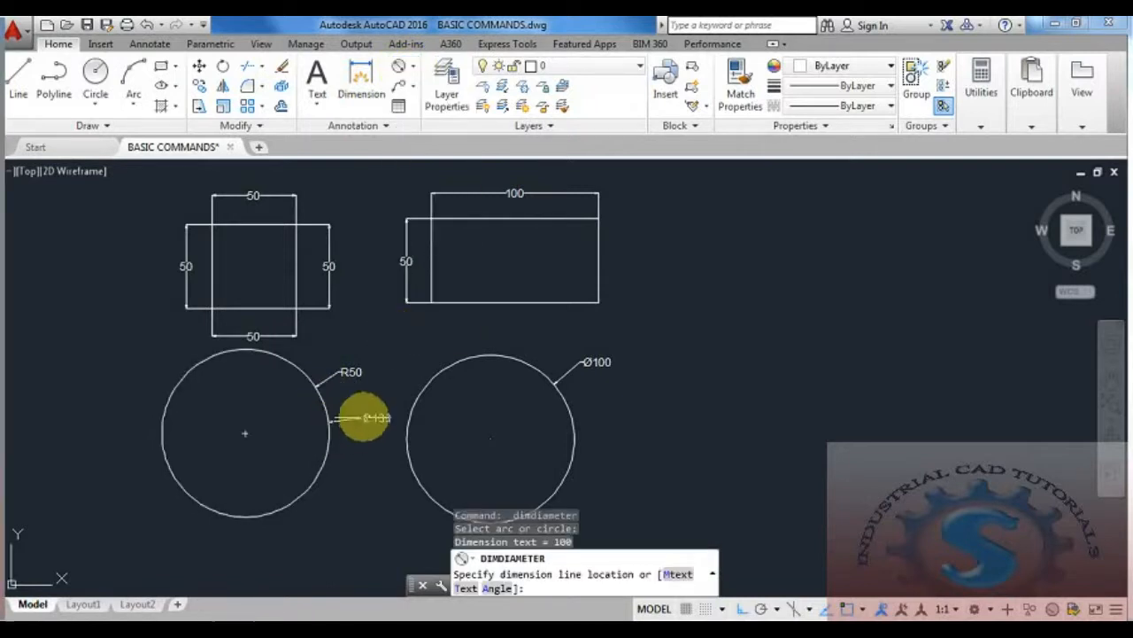
click(354, 400)
Add a radius dimension to the circle below the rectangle, placed under its diameter dimension
click(399, 68)
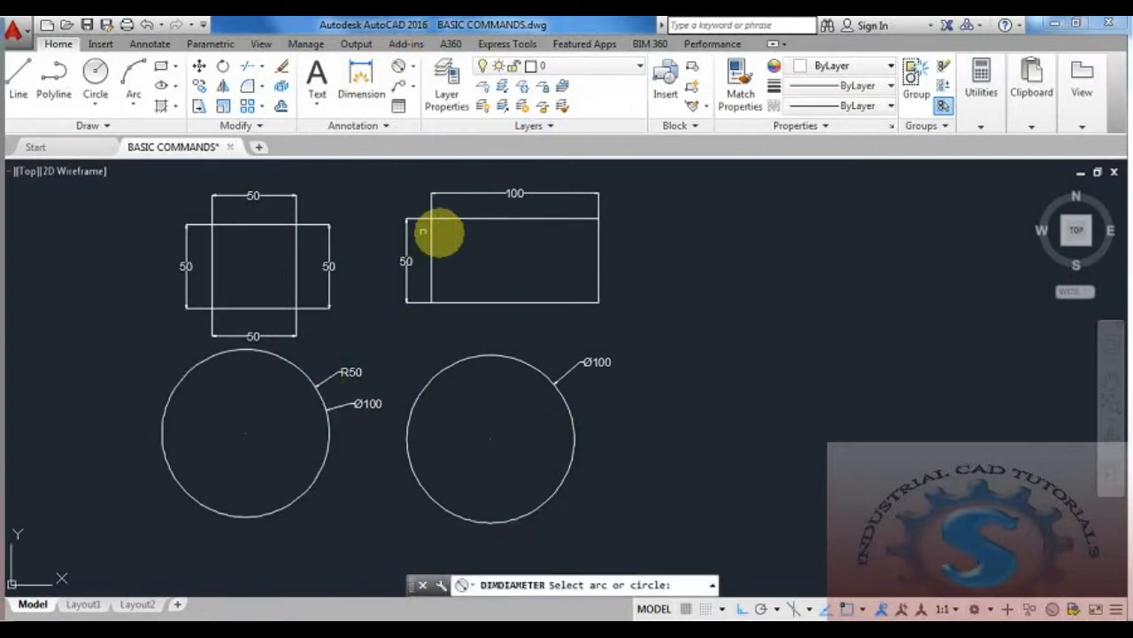
click(413, 67)
click(434, 227)
click(570, 407)
click(599, 399)
Add a linear dimension from the center of the circle below the rectangle to its right quadrant, placed inside the circle
mouse_move(599, 400)
middle_down()
mouse_move(567, 387)
mouse_move(504, 321)
middle_up()
click(403, 69)
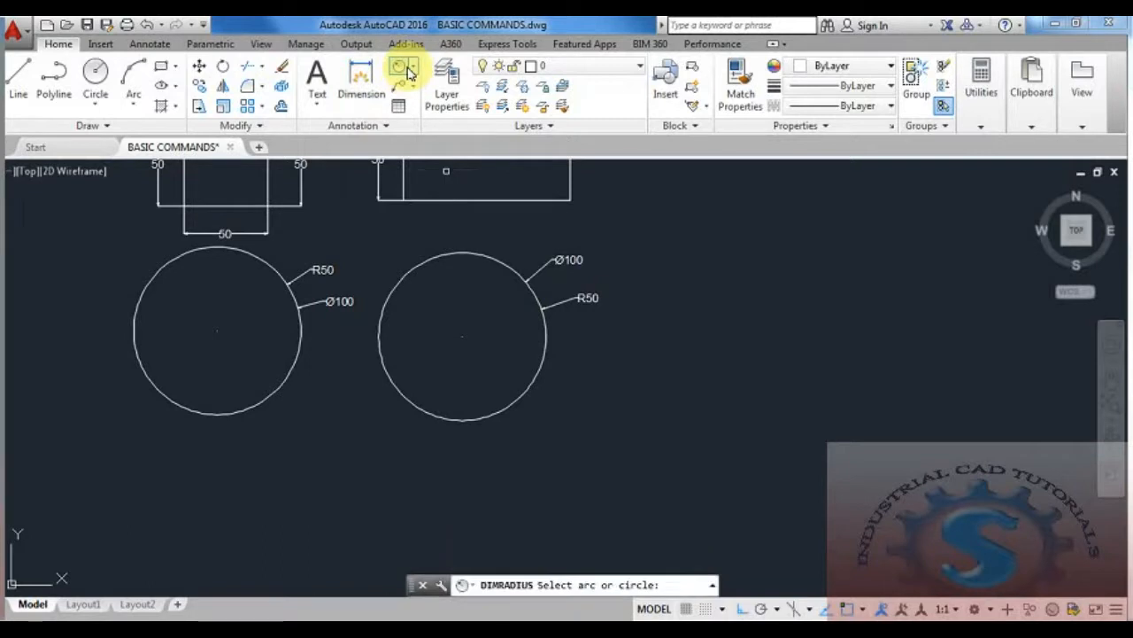
click(413, 67)
click(432, 90)
click(456, 336)
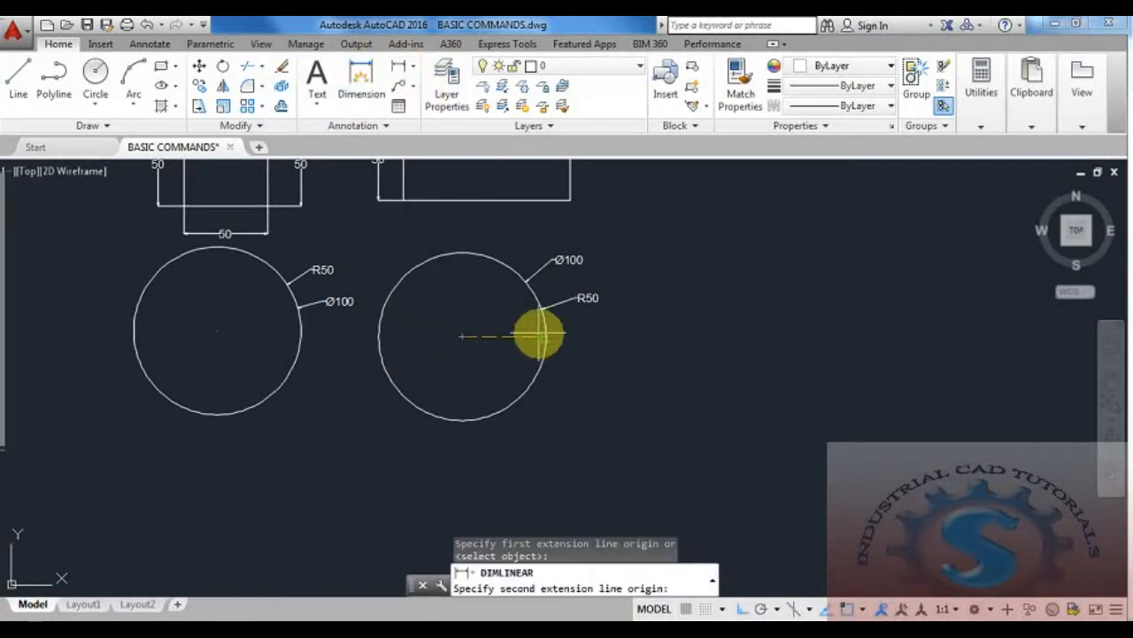
click(546, 337)
scroll(518, 317, up, 3)
scroll(517, 326, down, 2)
click(514, 330)
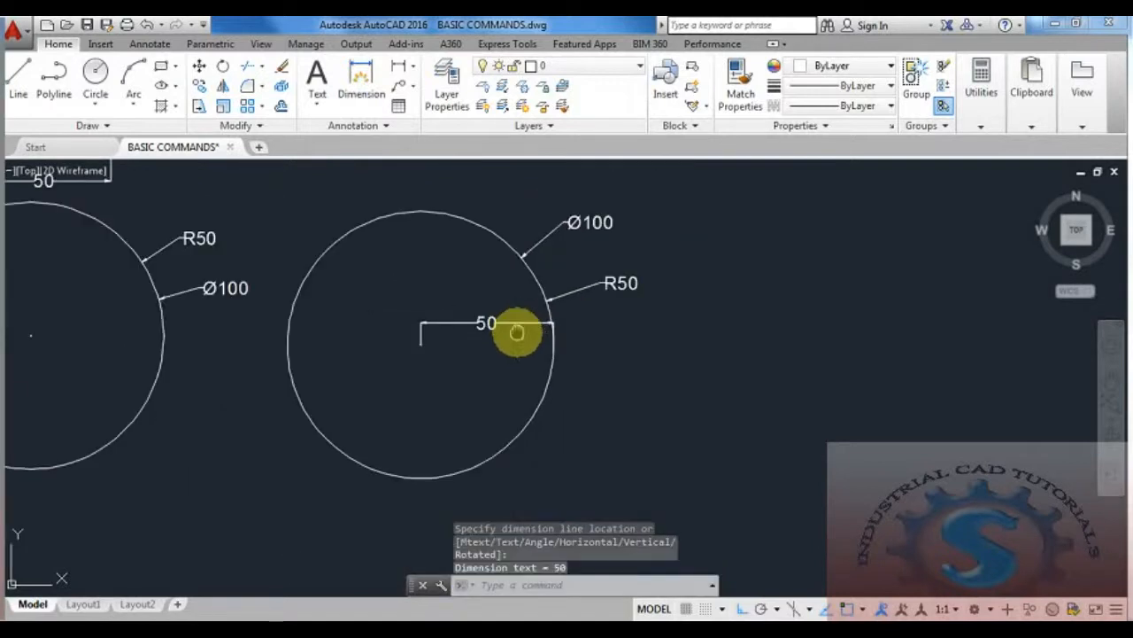
Add a linear dimension between the same circle's left and right quadrants, placed below the circle
key(Return)
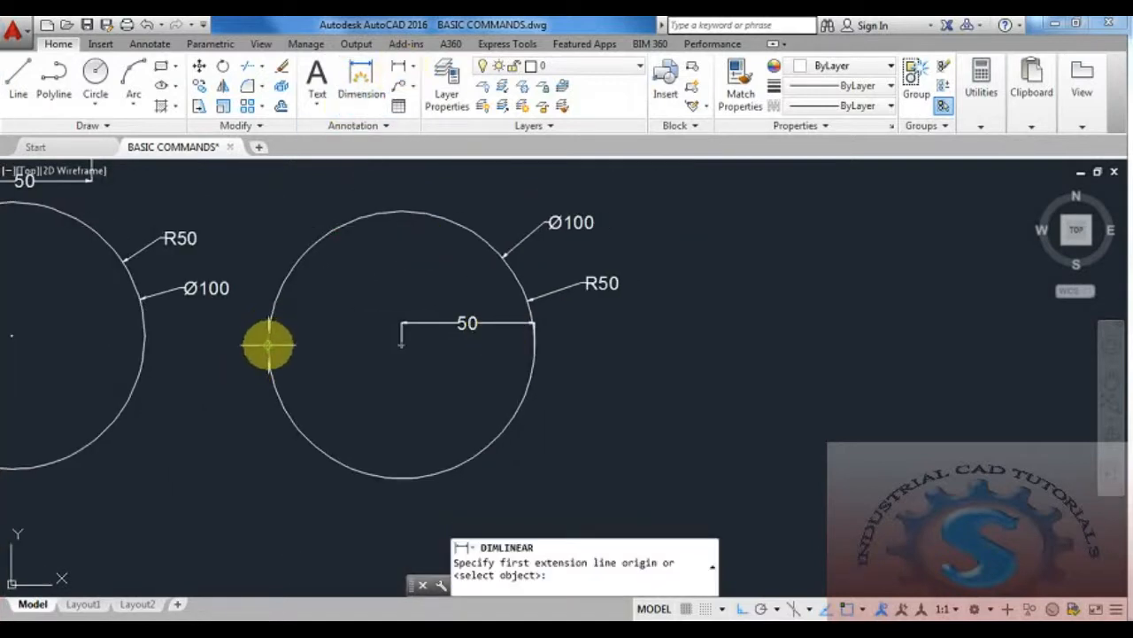
click(269, 344)
click(534, 346)
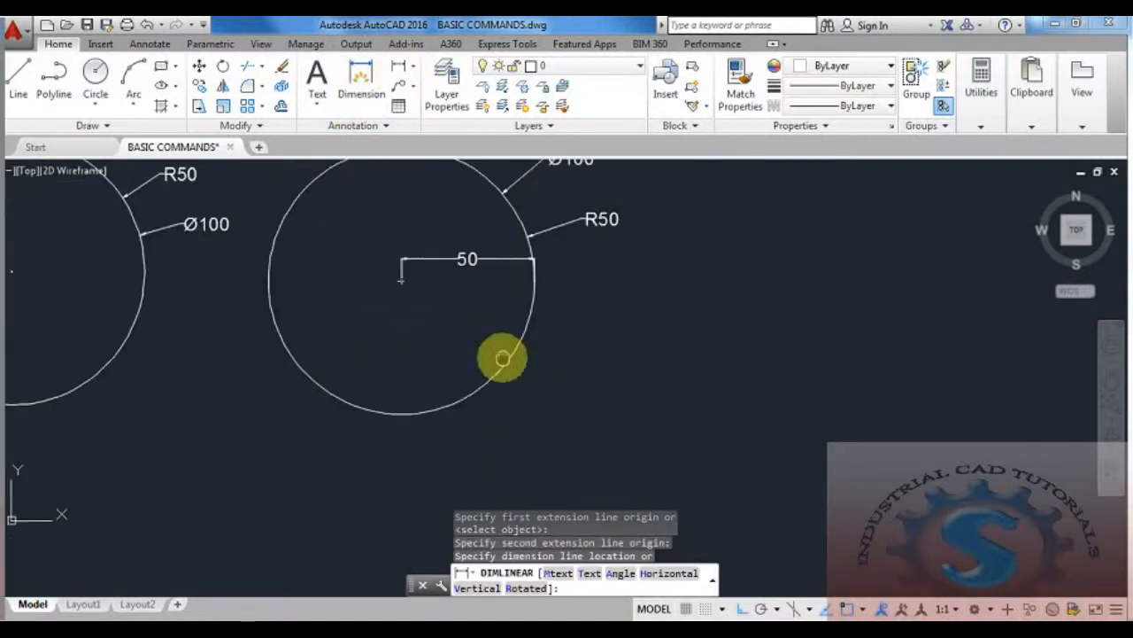
click(500, 439)
Review the dimensioned shapes and the available circle creation methods, including the 2-Point method's description
scroll(469, 397, down, 4)
scroll(457, 382, up, 2)
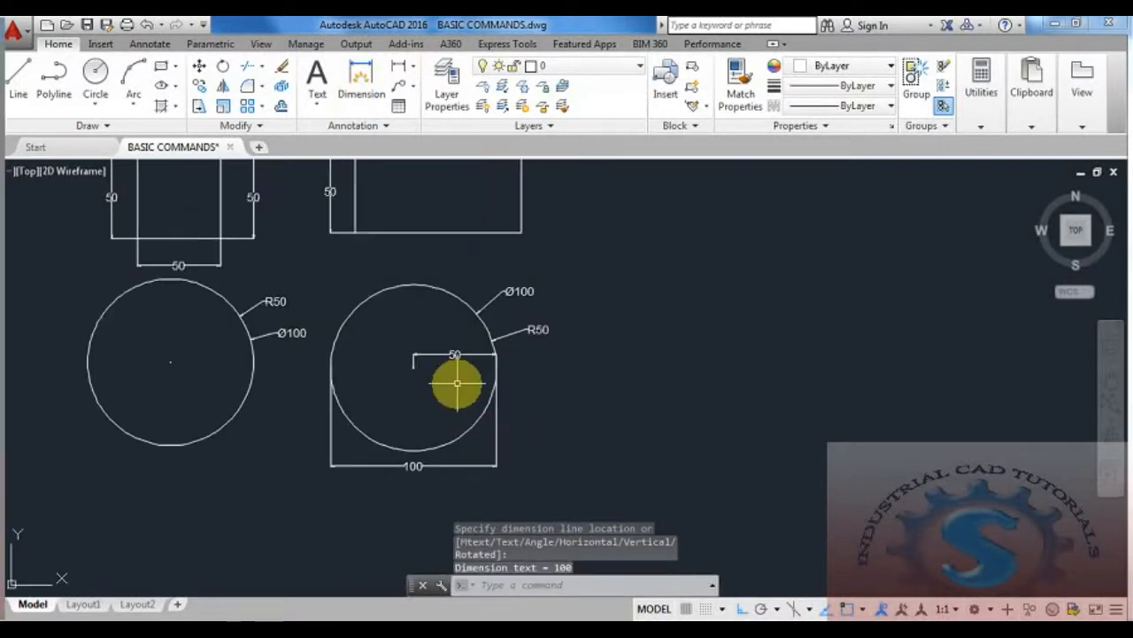
scroll(430, 393, down, 2)
middle_drag(420, 390, 435, 406)
scroll(463, 394, up, 3)
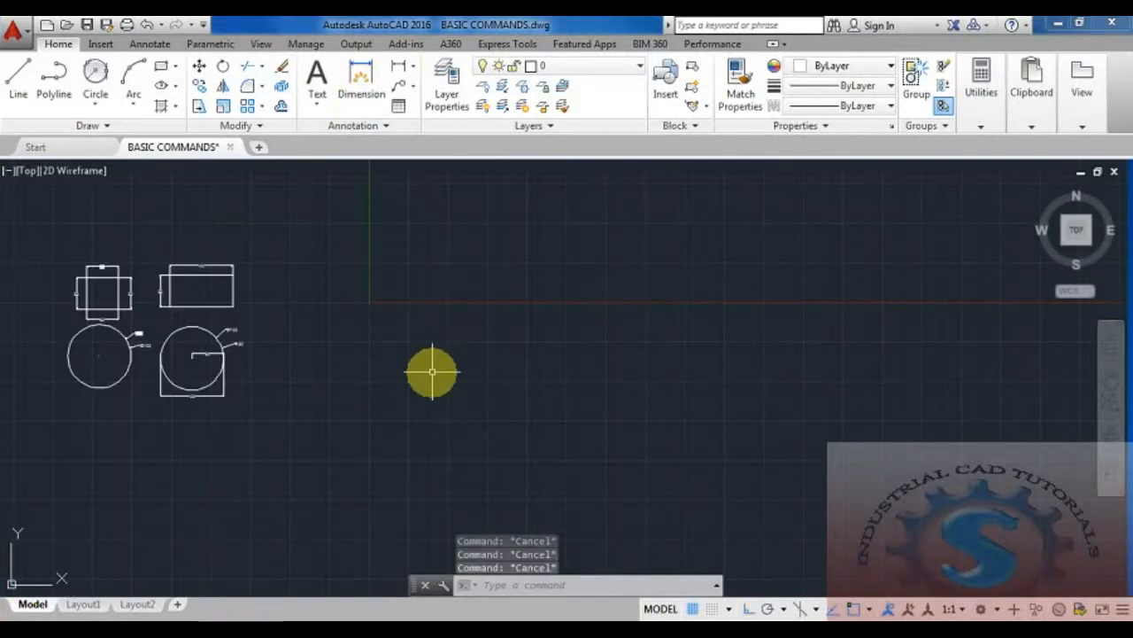
mouse_move(344, 349)
middle_down()
mouse_move(369, 441)
mouse_move(484, 327)
mouse_move(444, 363)
middle_up()
scroll(354, 405, up, 2)
middle_drag(437, 417, 431, 412)
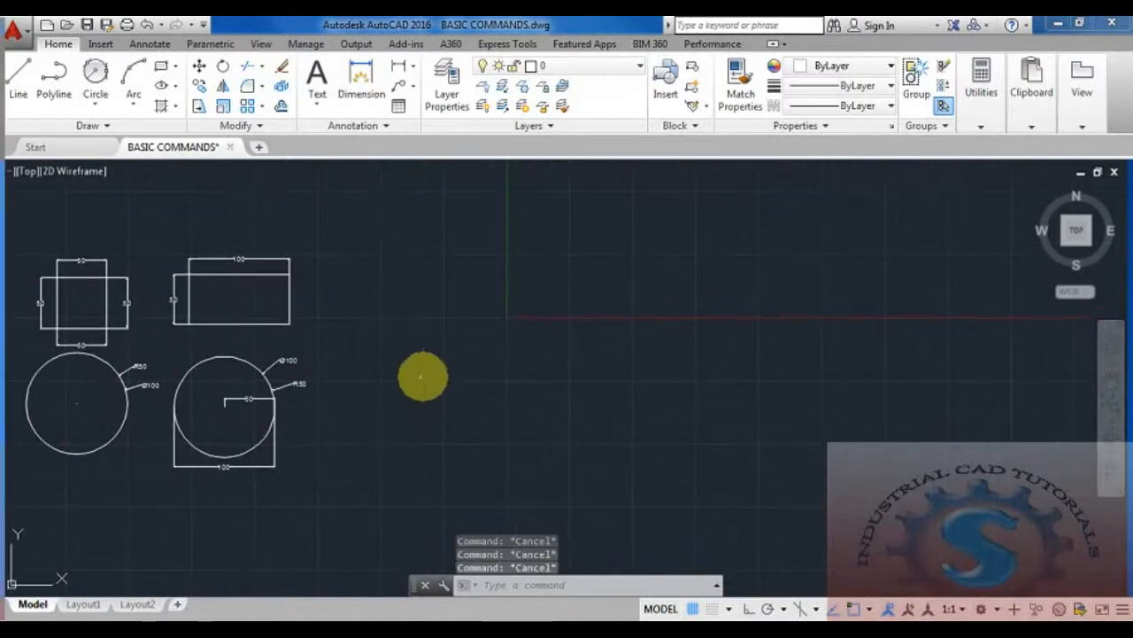
click(95, 100)
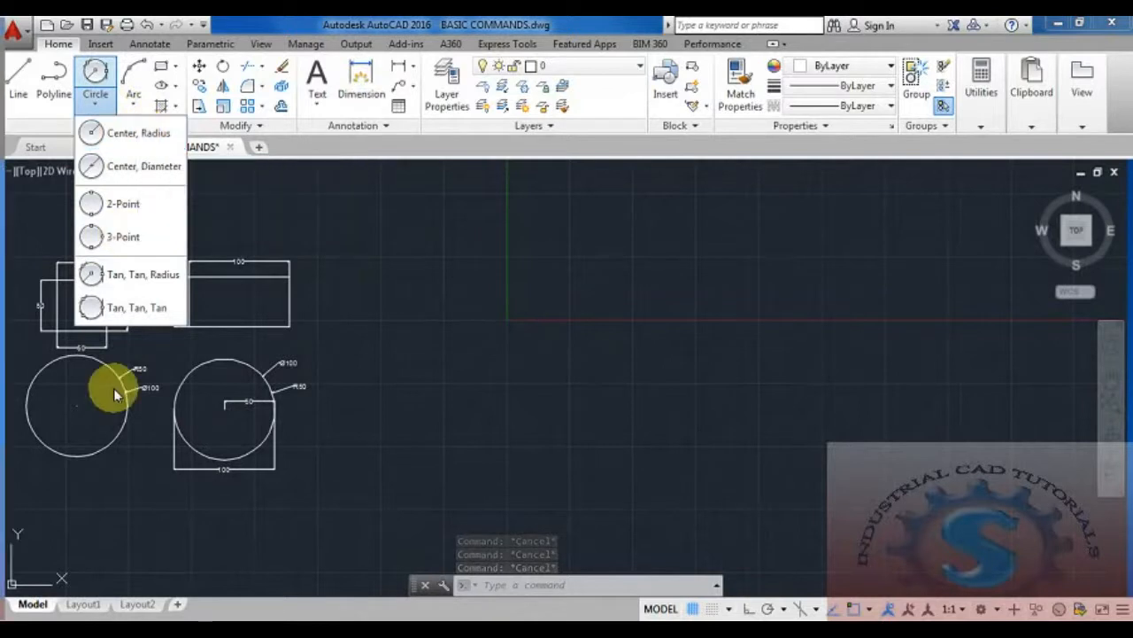
click(244, 410)
scroll(244, 406, up, 6)
scroll(246, 403, down, 4)
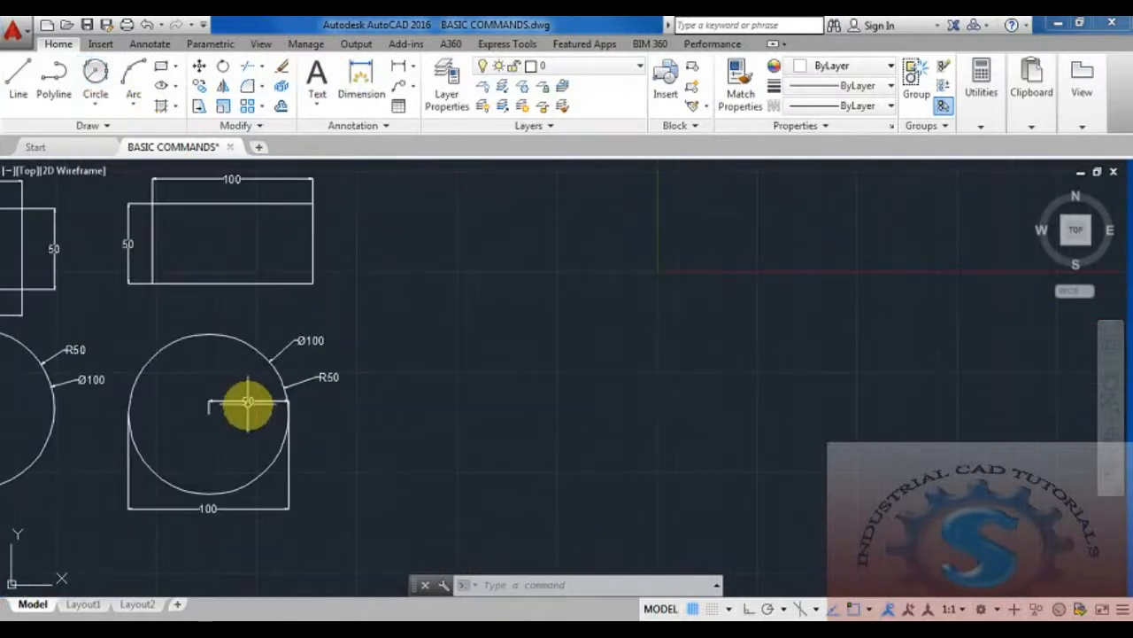
scroll(303, 377, up, 2)
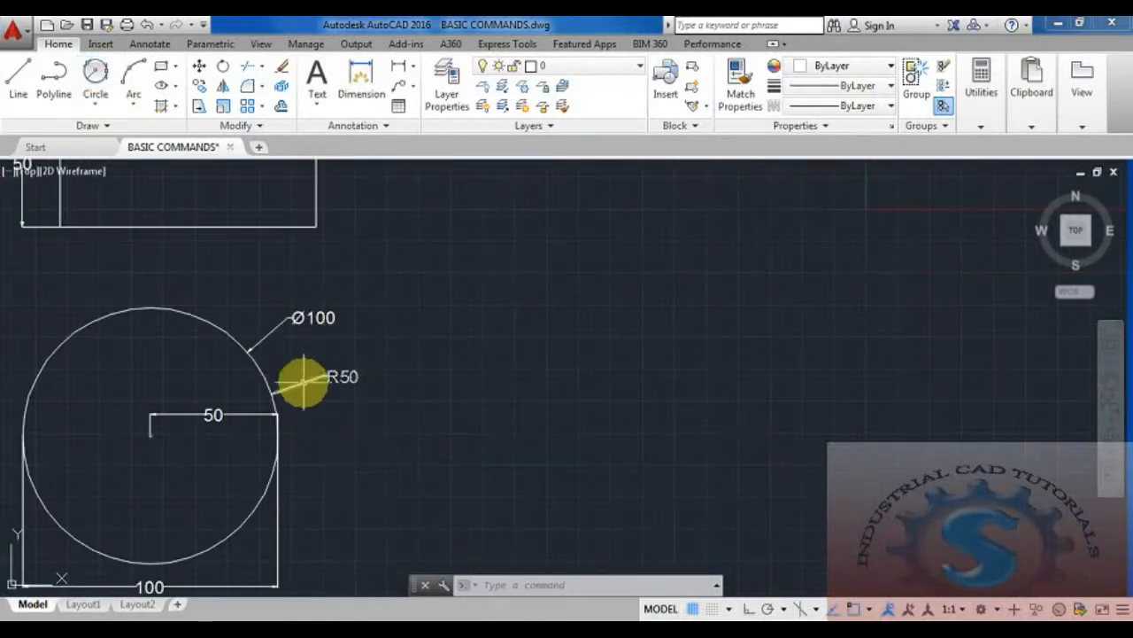
click(99, 110)
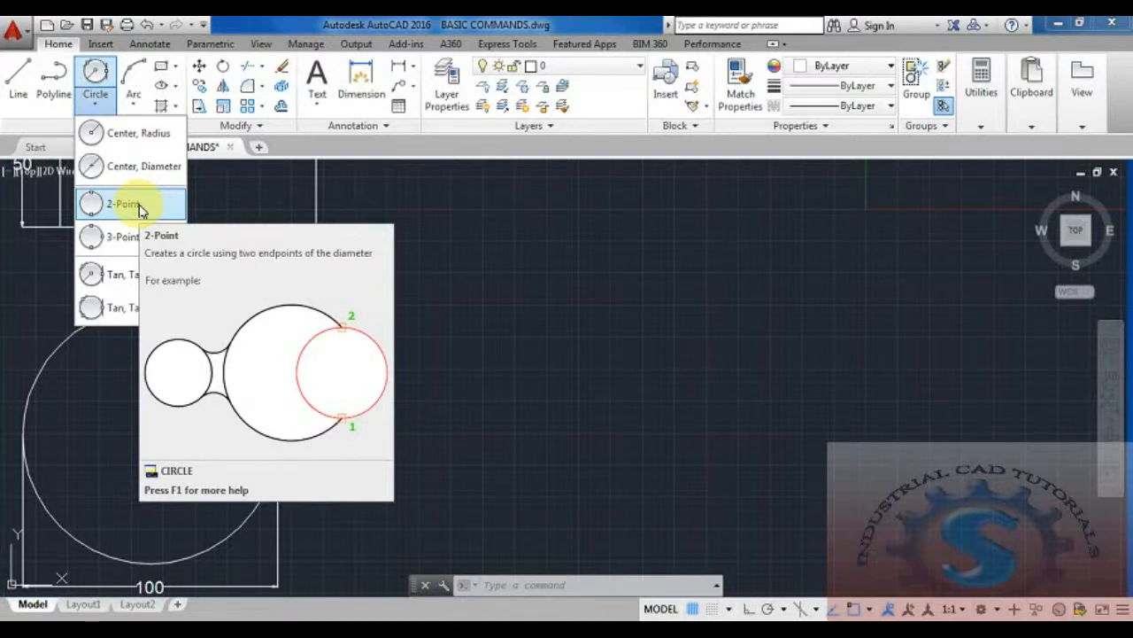
scroll(442, 346, down, 5)
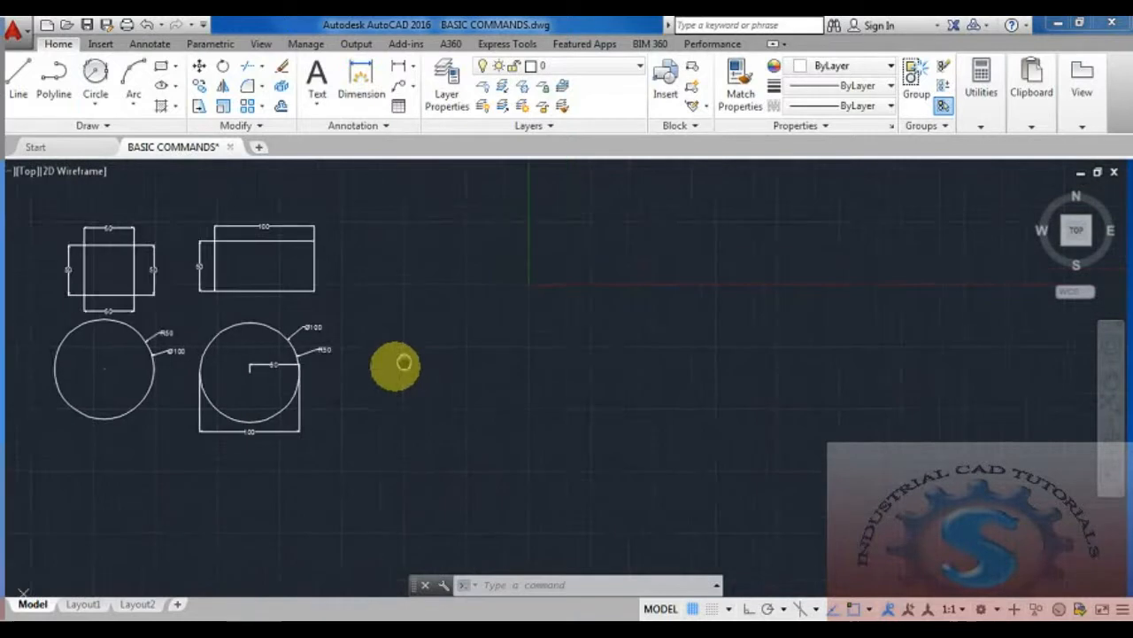
Draw a horizontal line with Ortho on, in the empty area beside the dimensioned circles
text(l)
key(Return)
click(425, 359)
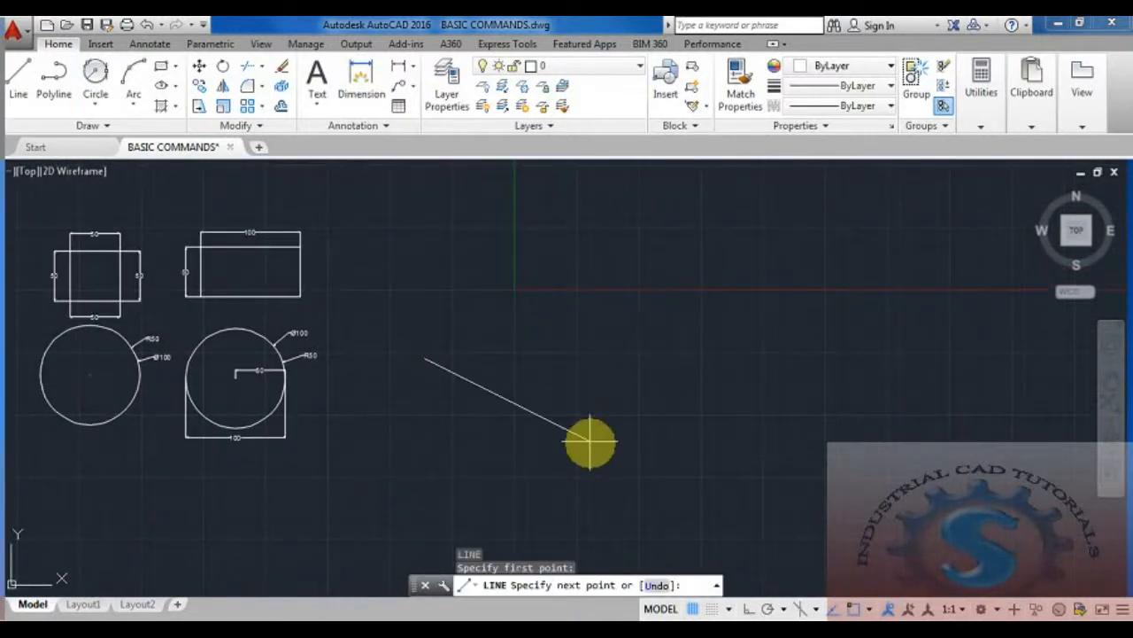
key(F8)
click(569, 372)
key(Escape)
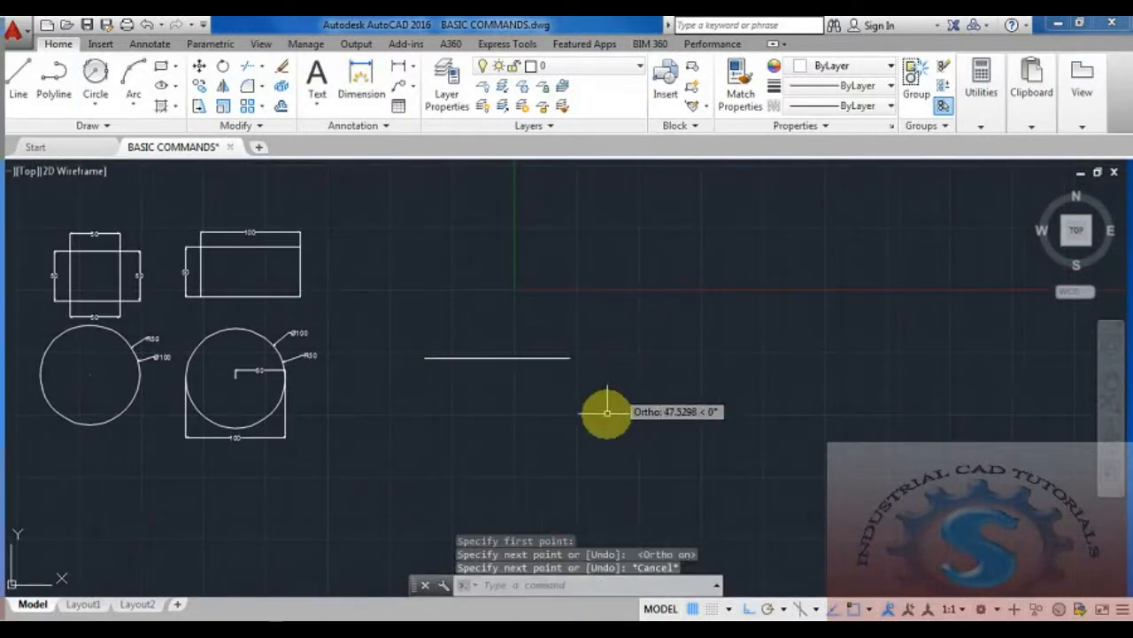
Create a 2-Point circle using the horizontal line's two endpoints as its diameter
middle_drag(608, 412, 559, 408)
click(97, 94)
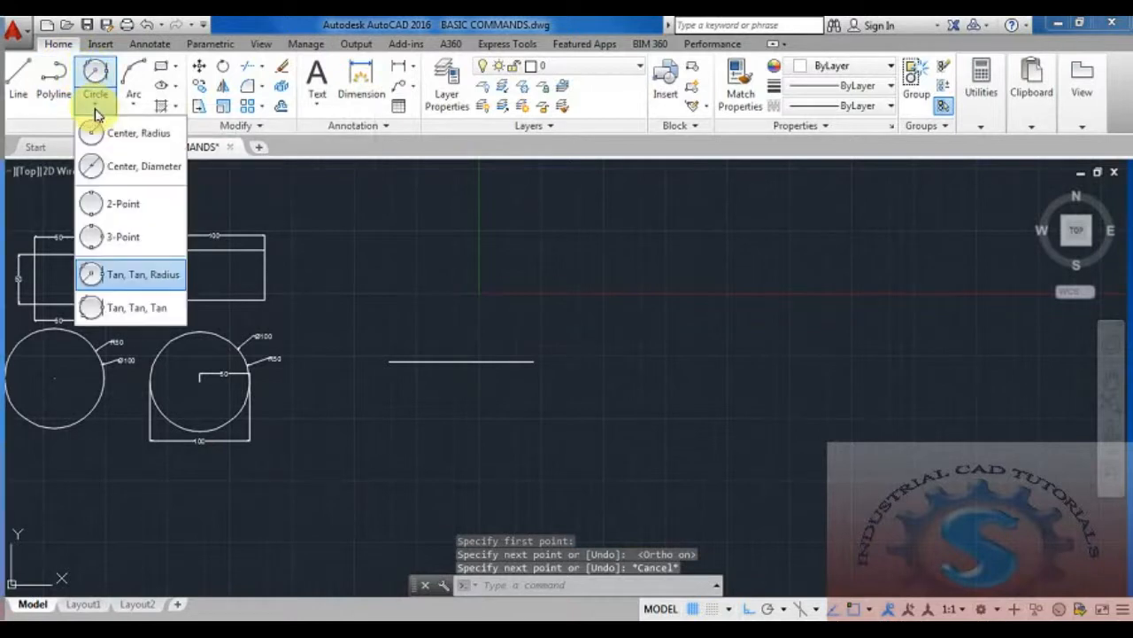
click(123, 200)
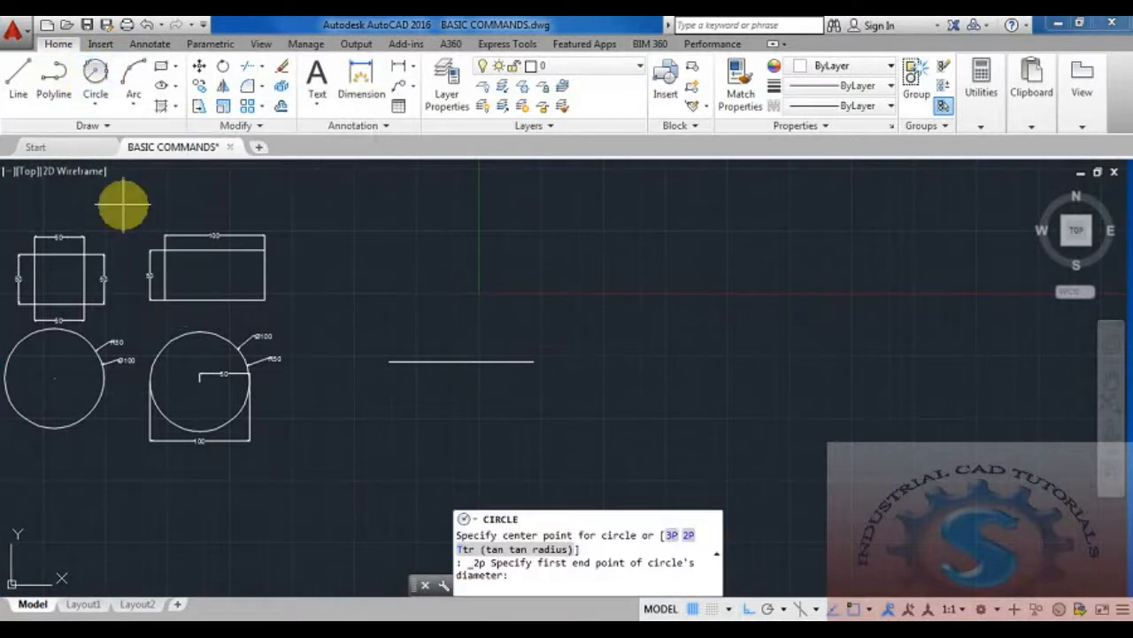
click(390, 361)
click(534, 360)
Draw a shorter horizontal line about 48 units long to the right of the new circle
middle_drag(568, 398, 471, 379)
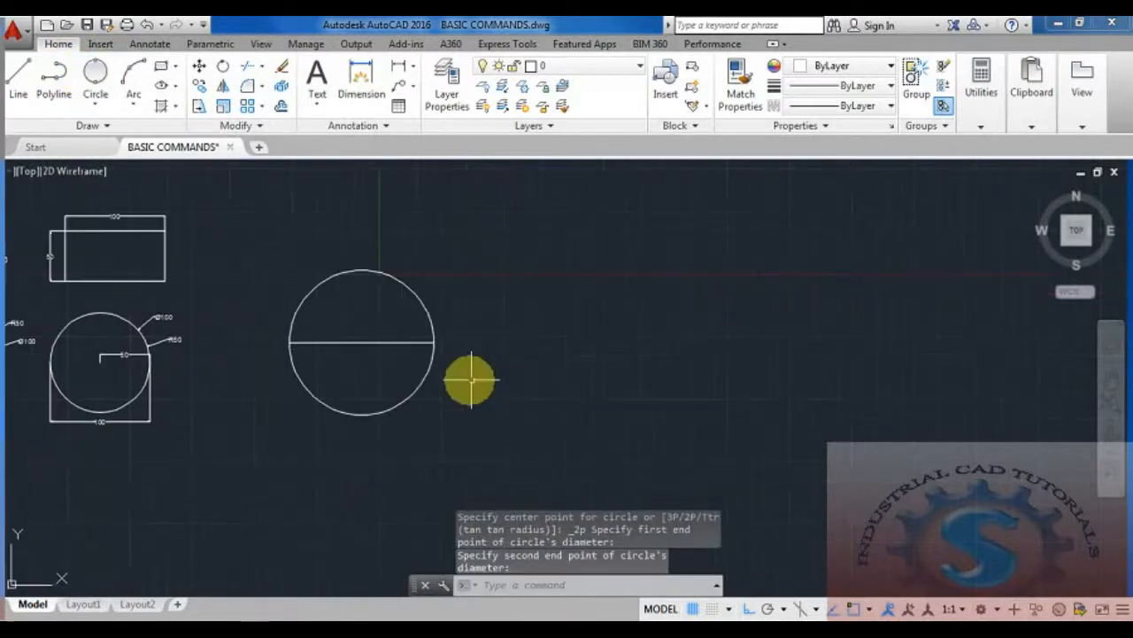
key(Escape)
text(L)
key(Return)
click(497, 374)
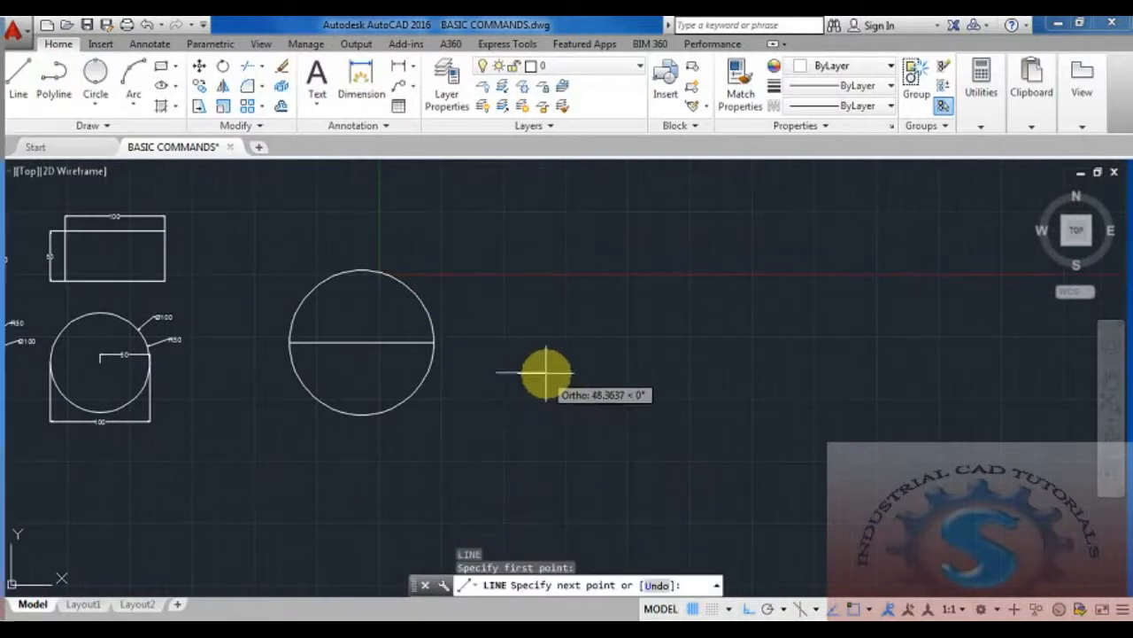
click(546, 374)
key(Escape)
Create a 2-Point circle whose diameter runs between the endpoints of the short horizontal line
click(93, 89)
click(497, 374)
click(546, 374)
Turn Ortho off and draw a steep diagonal line to the right of the small circle
middle_drag(605, 366, 554, 347)
text(L)
key(Return)
click(749, 611)
click(623, 307)
click(544, 414)
key(Escape)
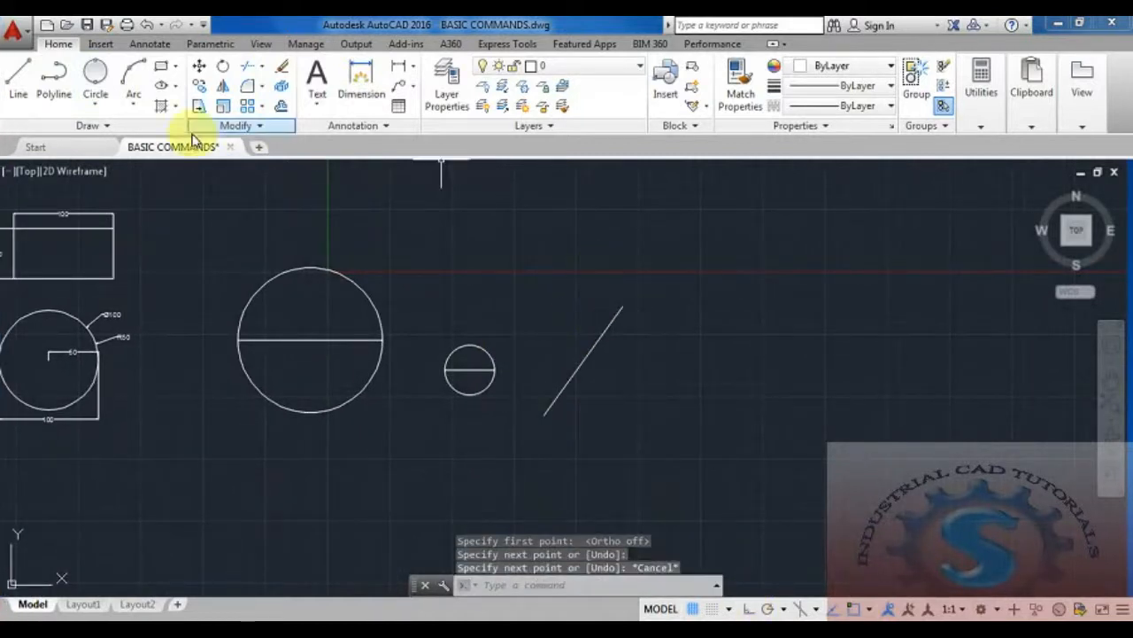
Create a 2-Point circle using the diagonal line's lower and upper endpoints as its diameter
click(94, 88)
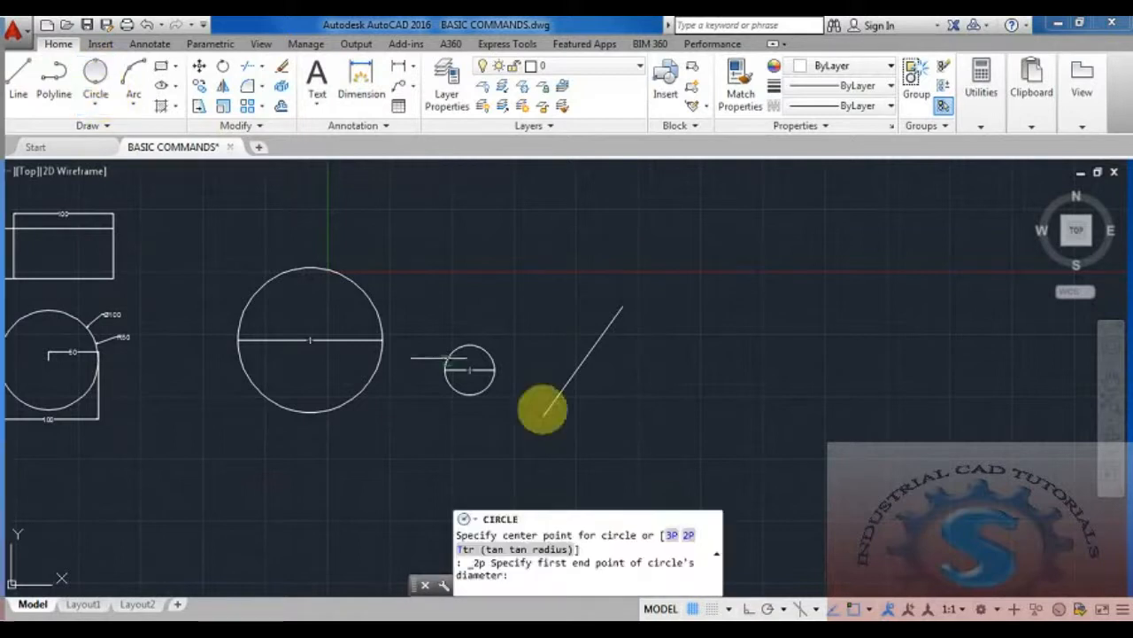
click(544, 415)
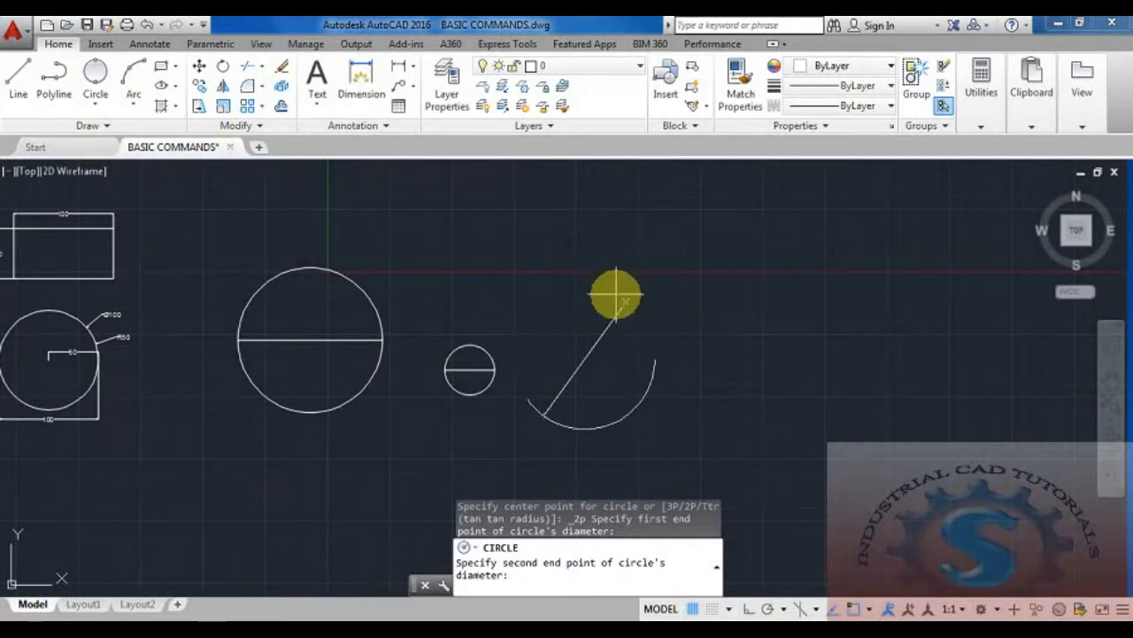
click(624, 306)
Erase the three 2-Point circles together with their diameter lines
scroll(664, 407, down, 2)
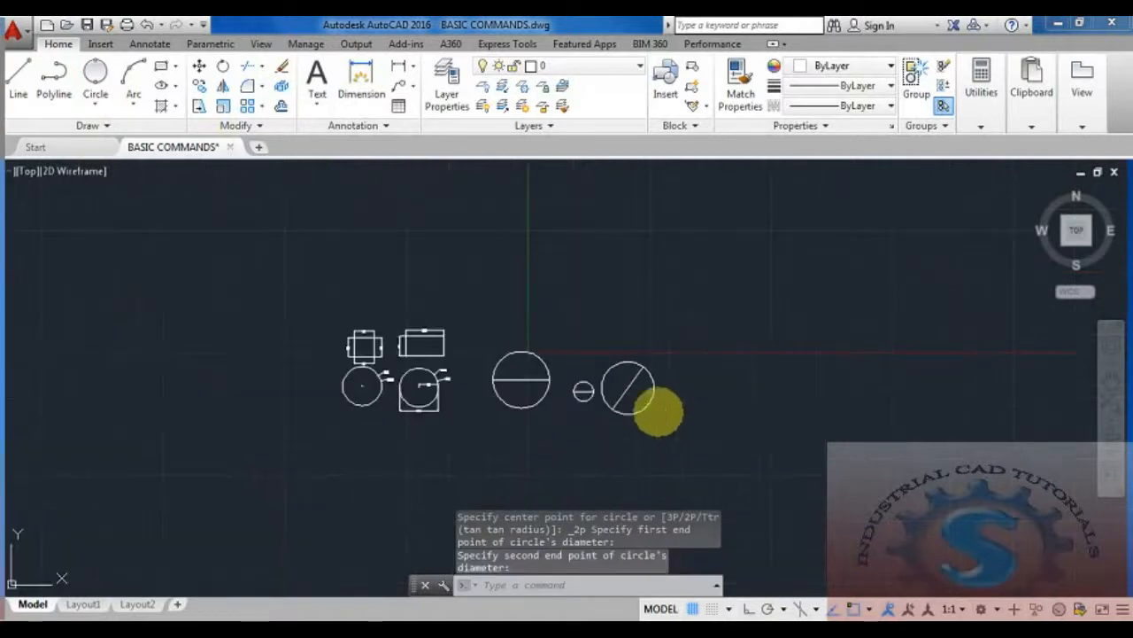
scroll(648, 440, up, 1)
click(666, 437)
click(375, 339)
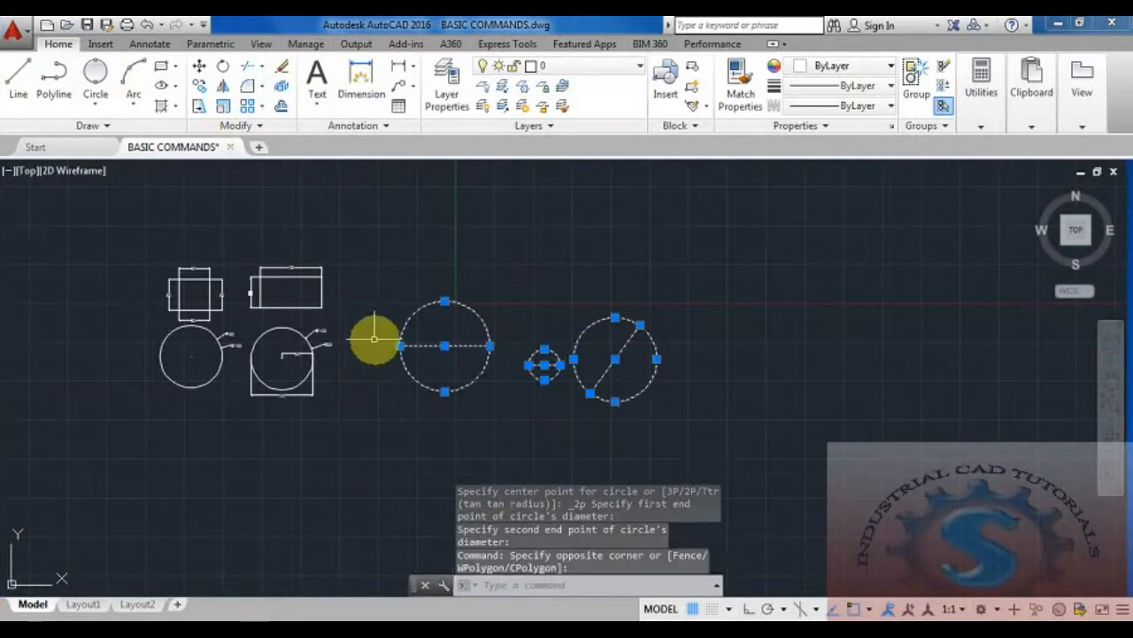
key(Delete)
Undo the erasure of the three circles and their diameter lines
scroll(510, 403, up, 1)
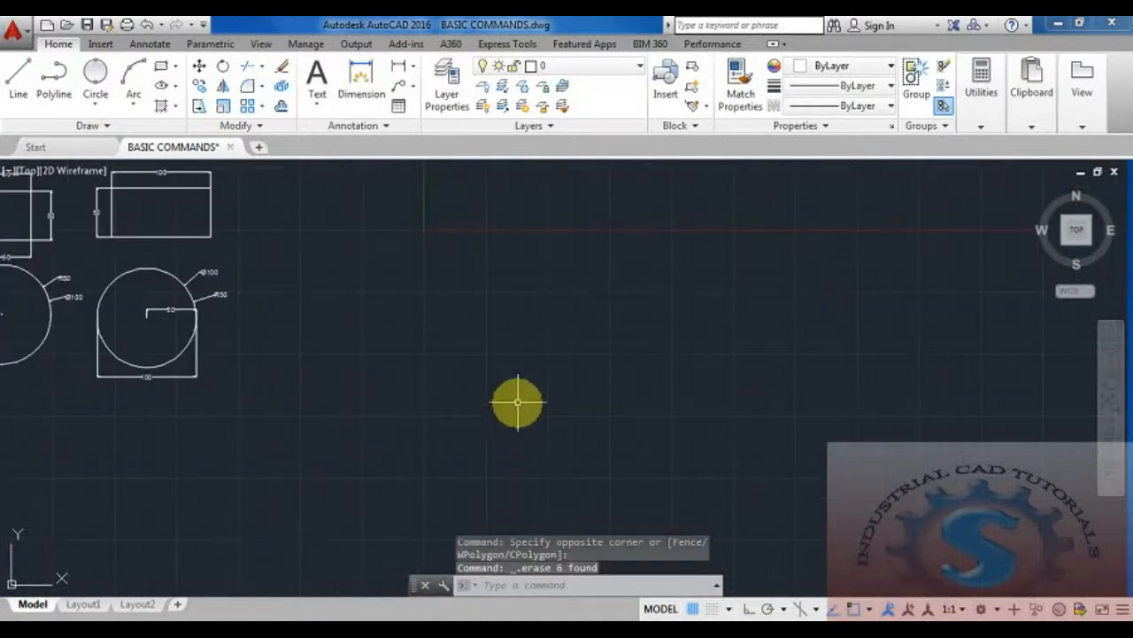
scroll(478, 387, down, 1)
key(ctrl+z)
key(ctrl+z)
Move the three 2-Point circles and their diameter lines above the dimensioned square and rectangle
middle_drag(476, 393, 624, 501)
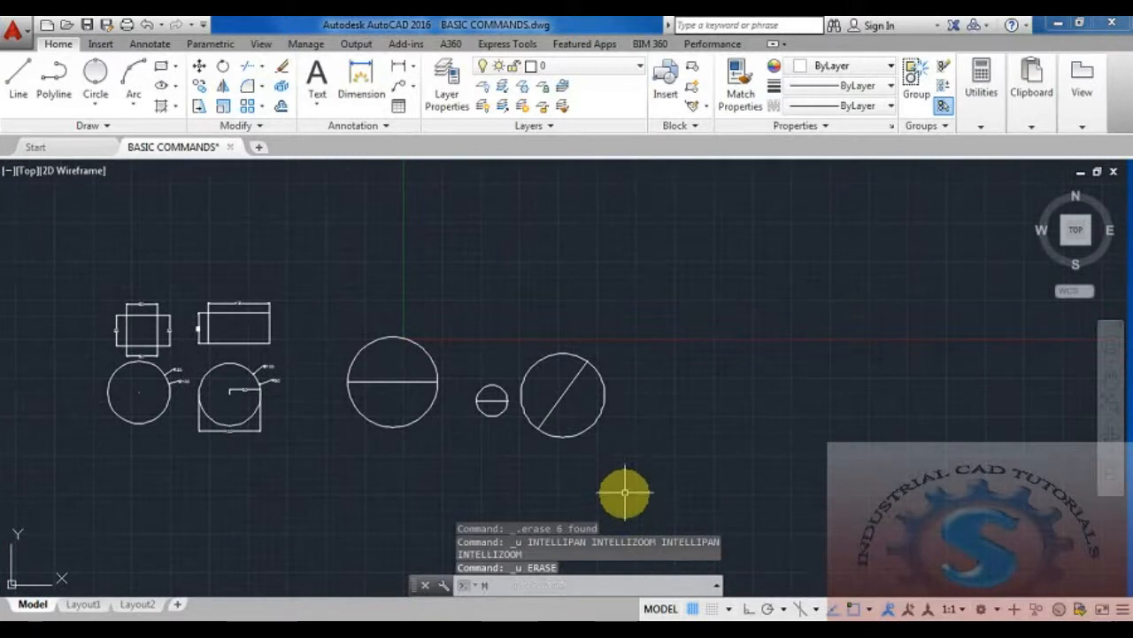
text(m)
key(Return)
click(626, 463)
click(334, 357)
key(Return)
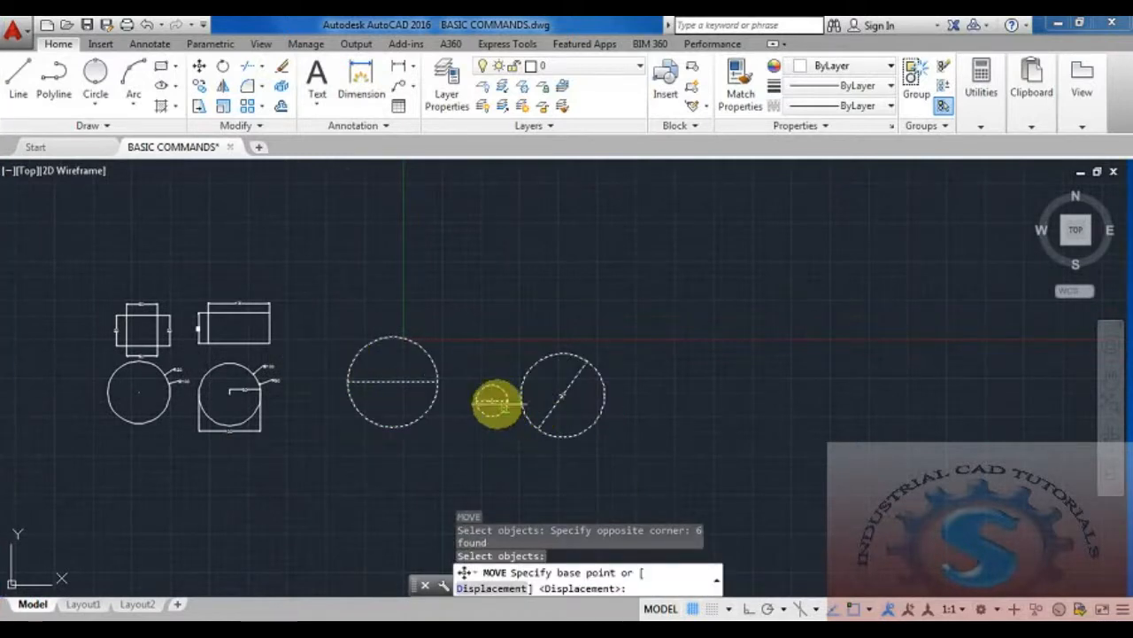
click(496, 403)
click(204, 244)
middle_drag(413, 380, 401, 436)
scroll(432, 409, up, 4)
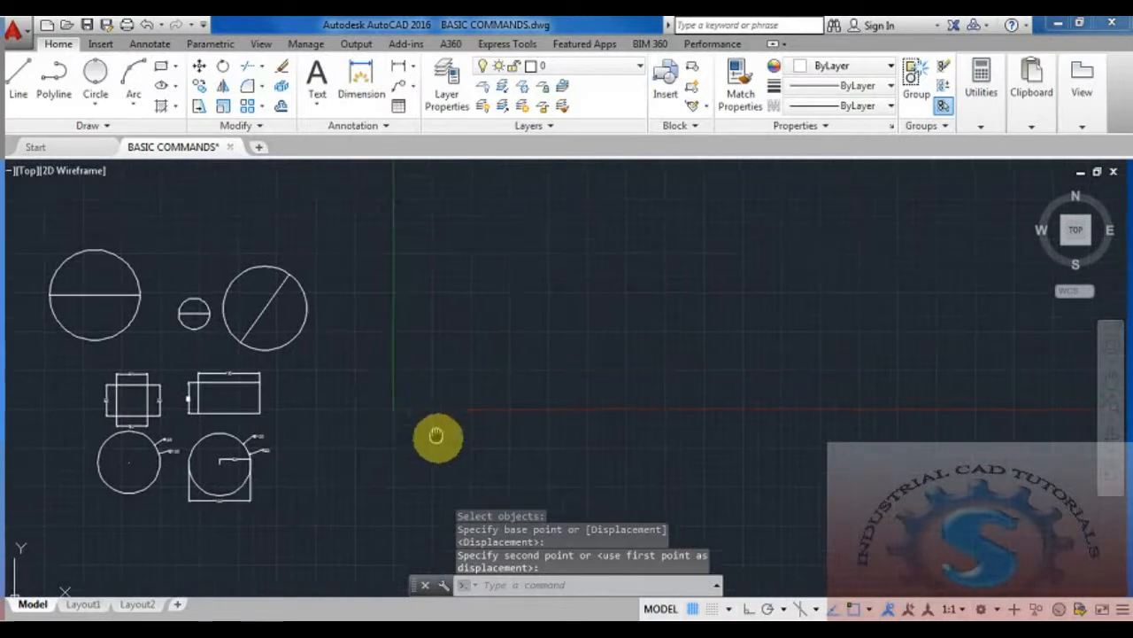
mouse_move(521, 416)
middle_down()
mouse_move(550, 396)
mouse_move(518, 414)
mouse_move(514, 393)
mouse_move(503, 395)
middle_up()
scroll(513, 399, down, 2)
scroll(514, 398, up, 2)
scroll(514, 398, down, 2)
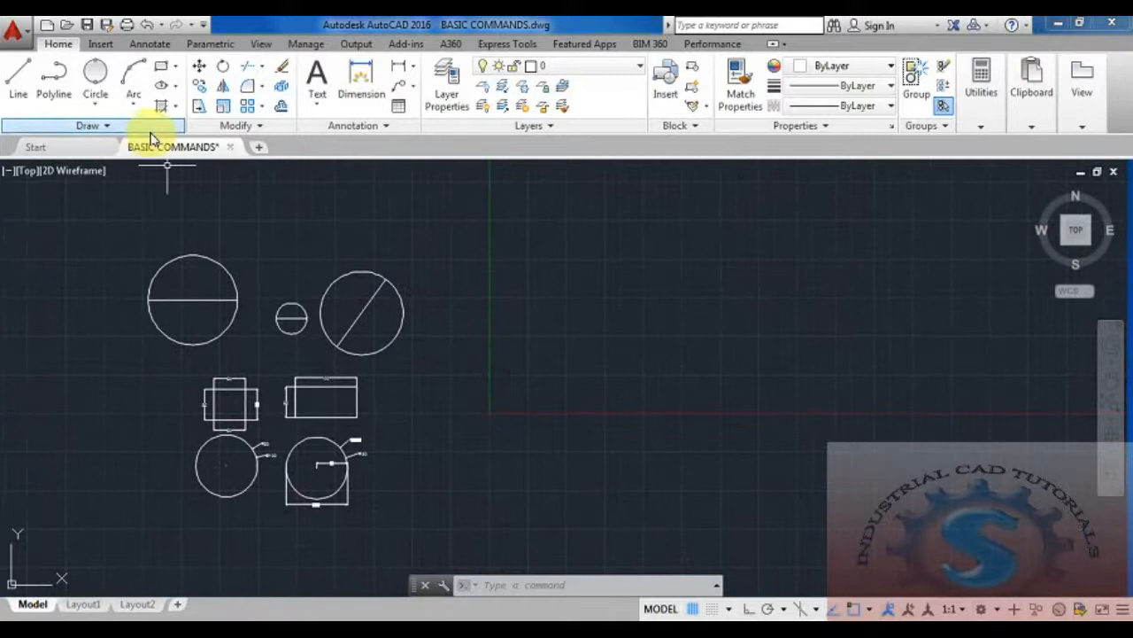
click(97, 105)
key(Escape)
key(Escape)
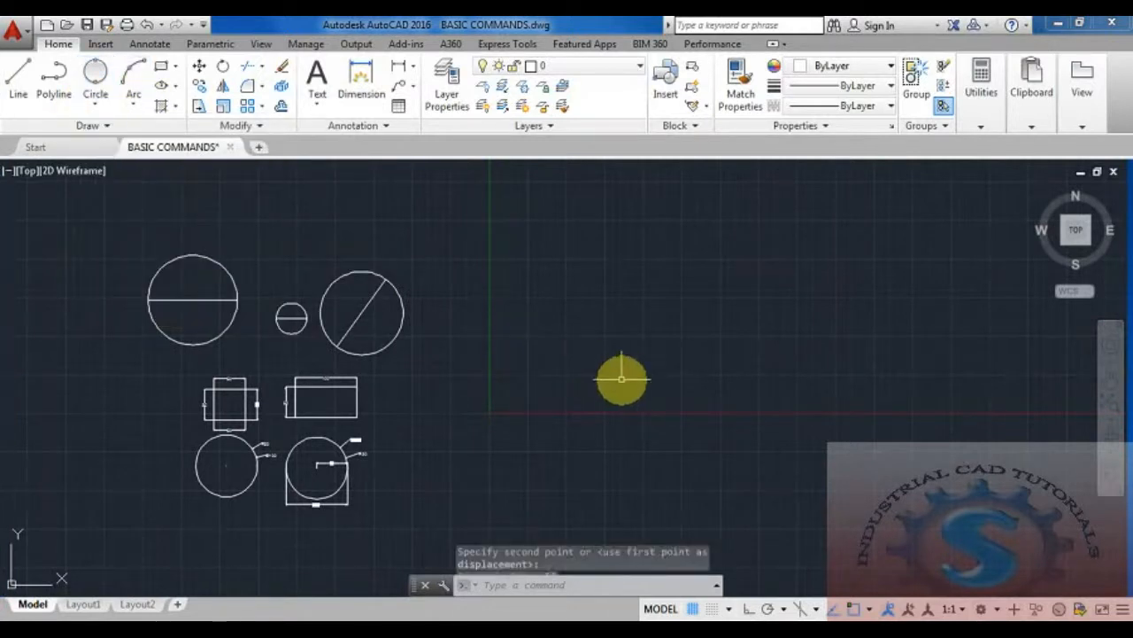
Draw a horizontal line with Ortho on, continued by a vertical line about 130 units long rising from its right end
middle_drag(620, 377, 554, 364)
text(L)
key(Return)
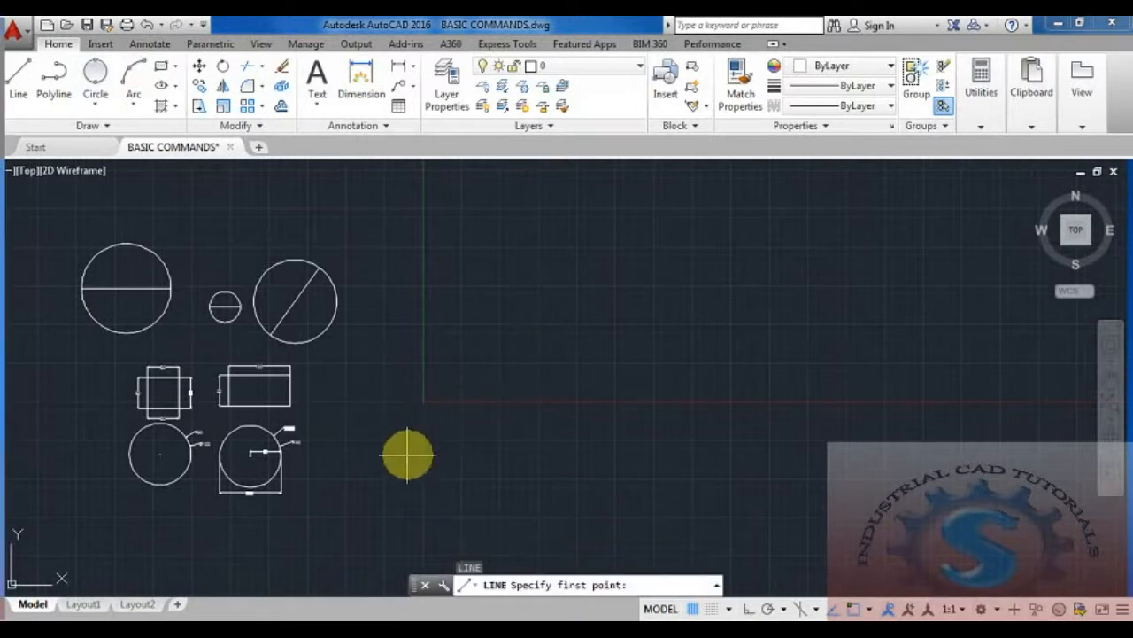
click(414, 437)
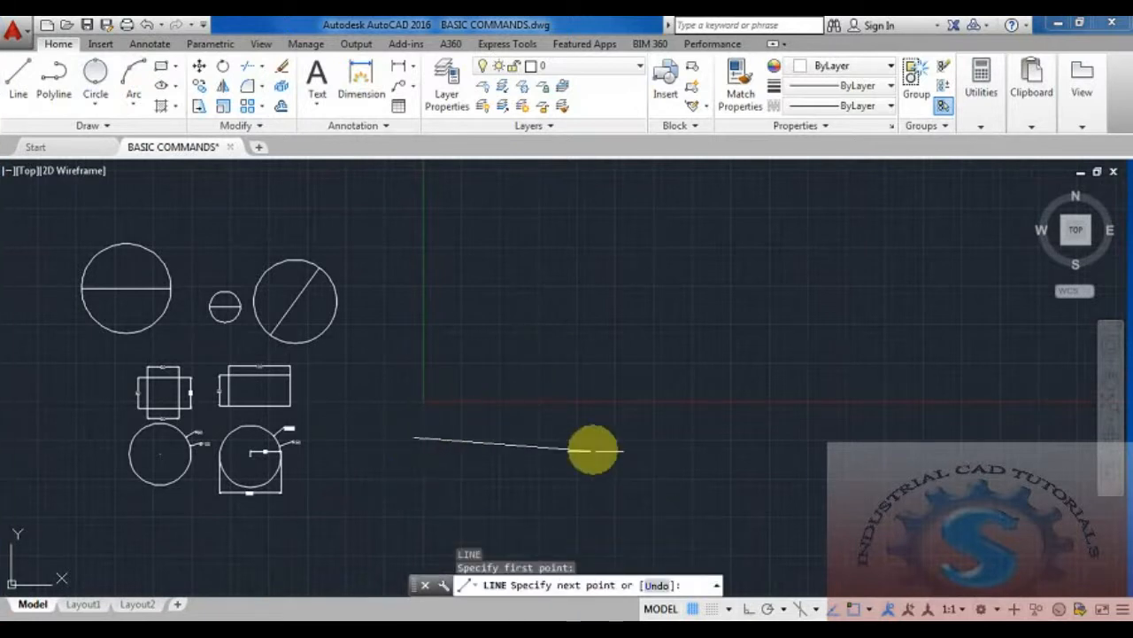
click(749, 609)
click(506, 436)
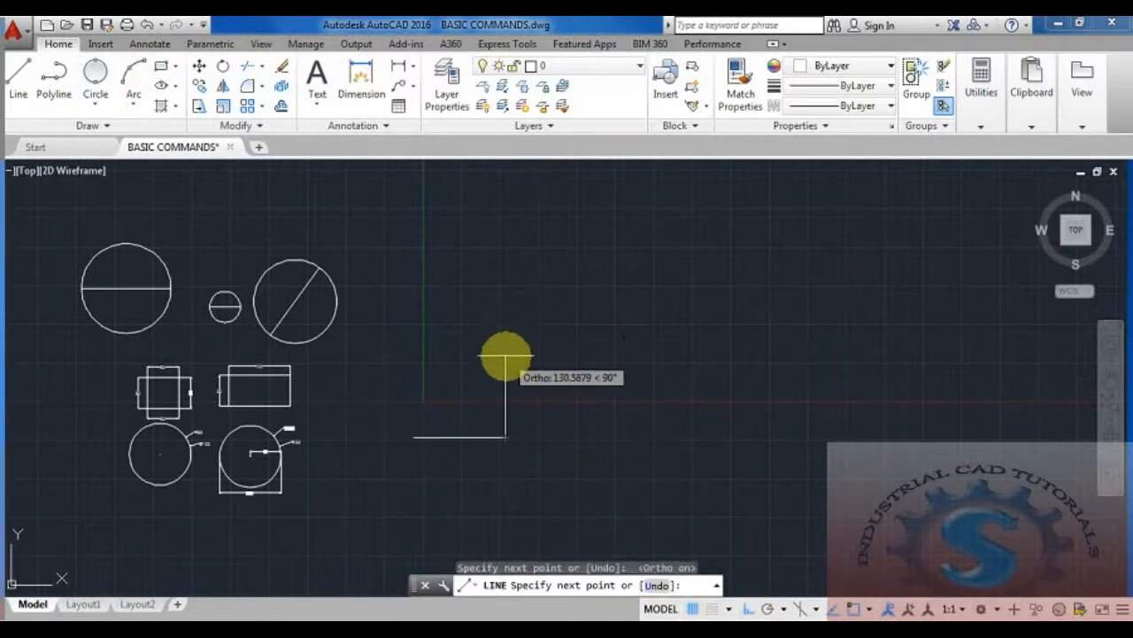
click(505, 357)
key(Escape)
Create a 3-Point circle through the horizontal line's left end, the shared corner and the vertical line's upper end
scroll(482, 447, up, 4)
scroll(575, 370, down, 2)
middle_drag(569, 371, 478, 392)
scroll(467, 360, up, 1)
click(105, 108)
click(124, 235)
click(330, 441)
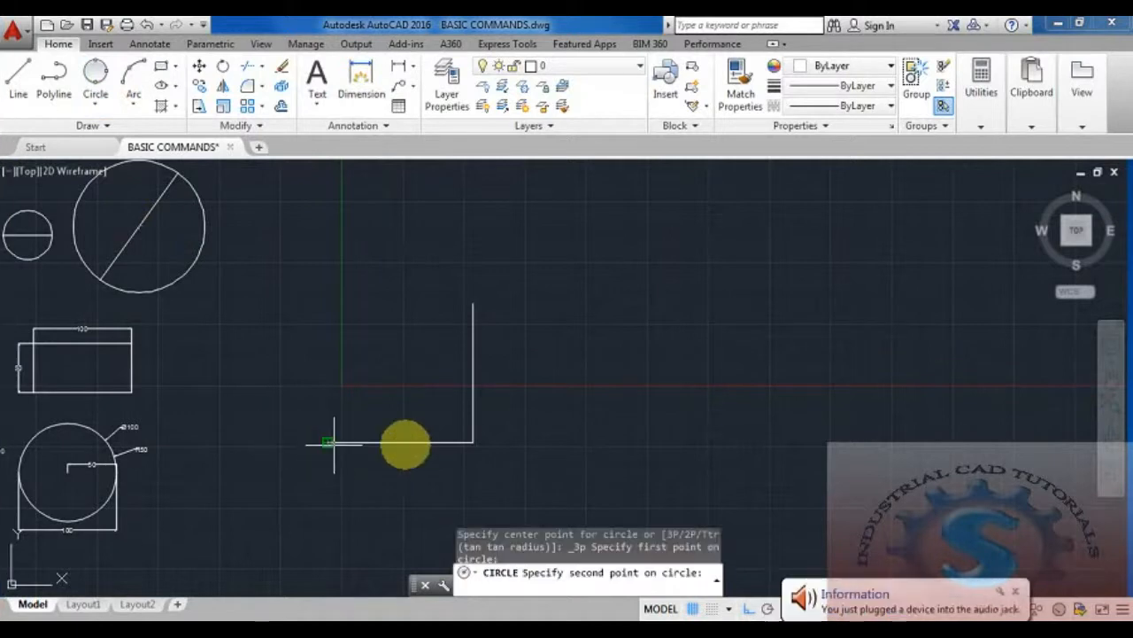
click(473, 442)
click(473, 305)
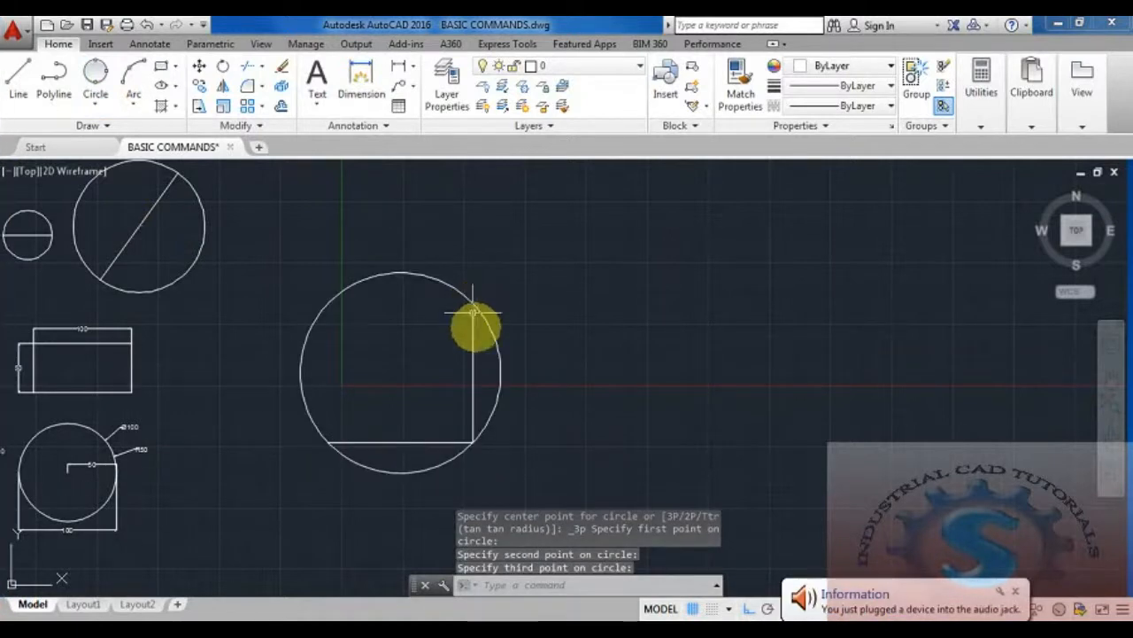
With Ortho off, draw two connected slanted lines forming a sharp corner to the right of the 3-Point circle
scroll(426, 337, down, 2)
key(Escape)
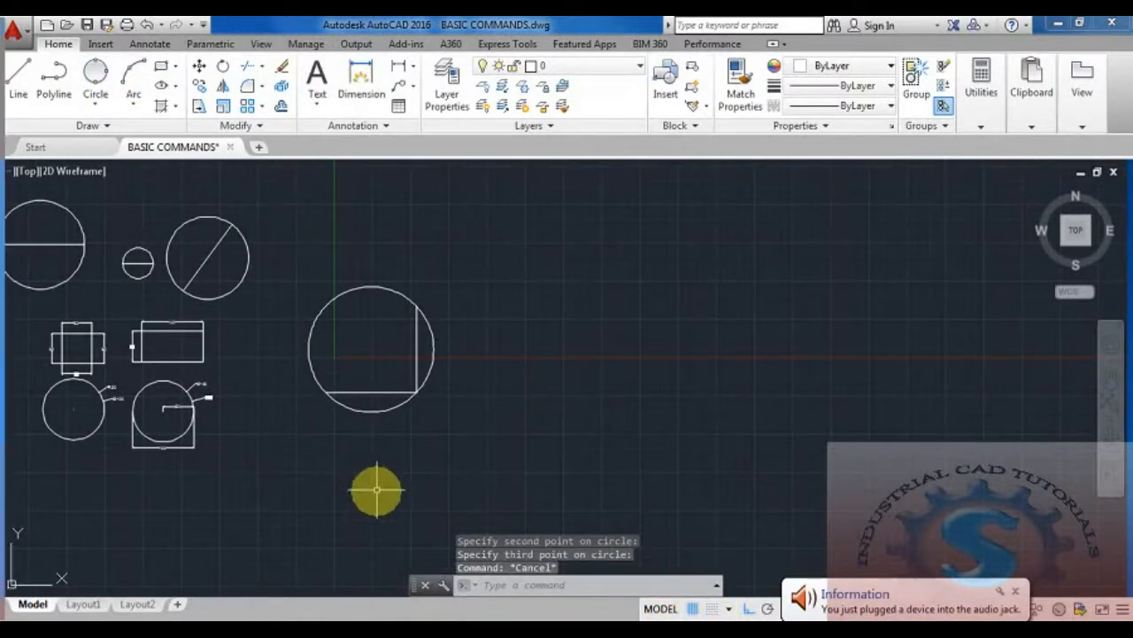
text(l)
key(Return)
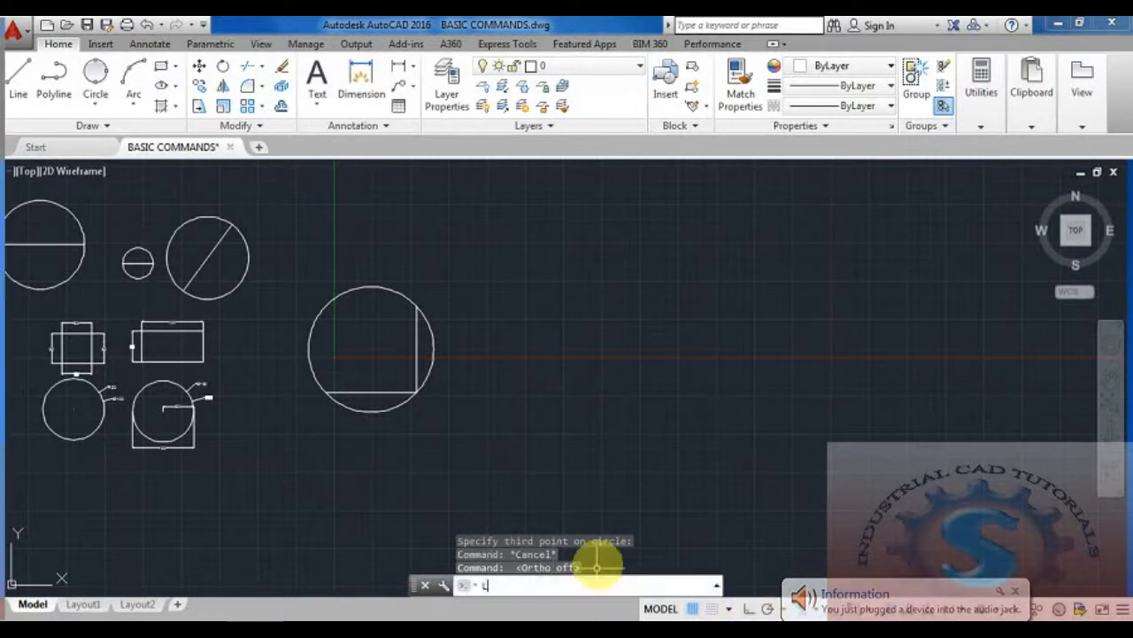
click(497, 366)
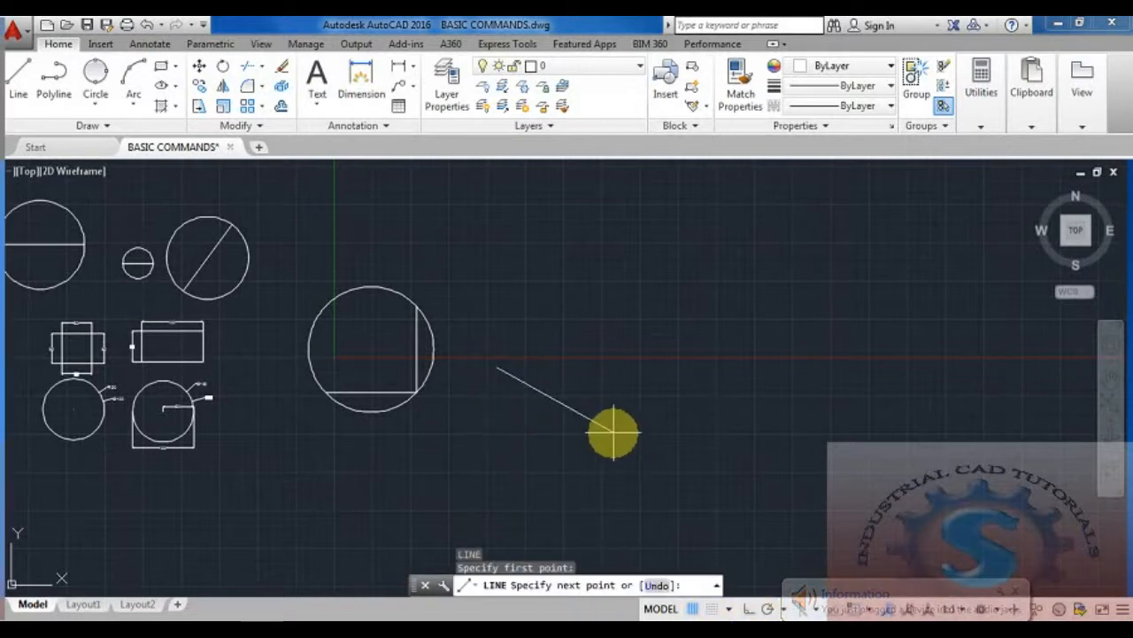
click(613, 432)
click(533, 245)
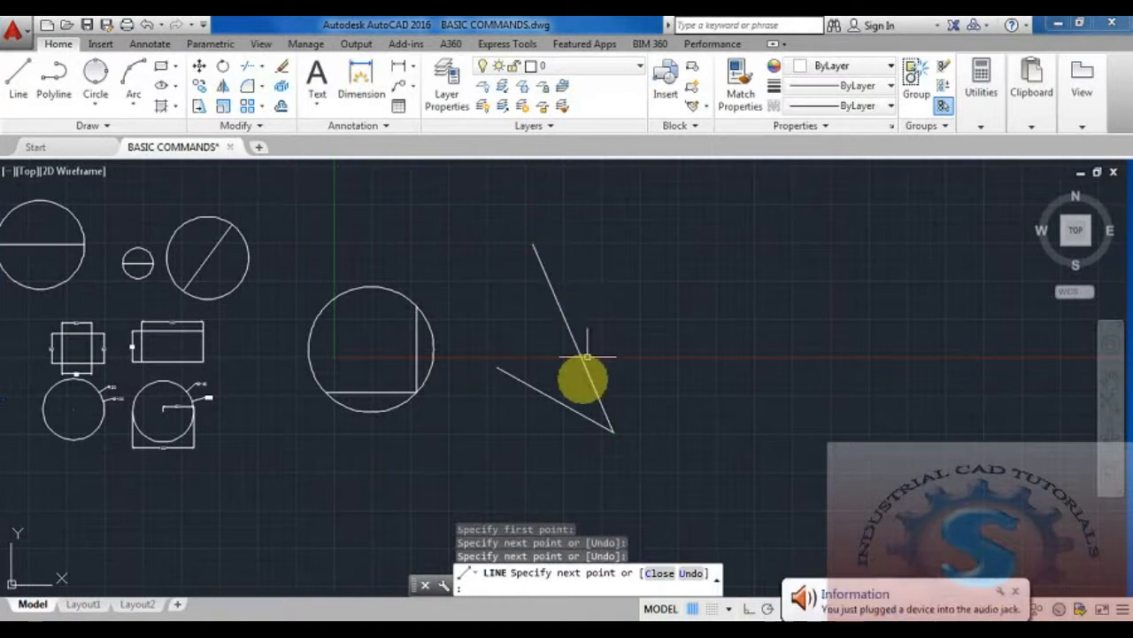
key(Escape)
Create a 3-Point circle through the two free ends and the shared corner of the slanted lines
click(97, 78)
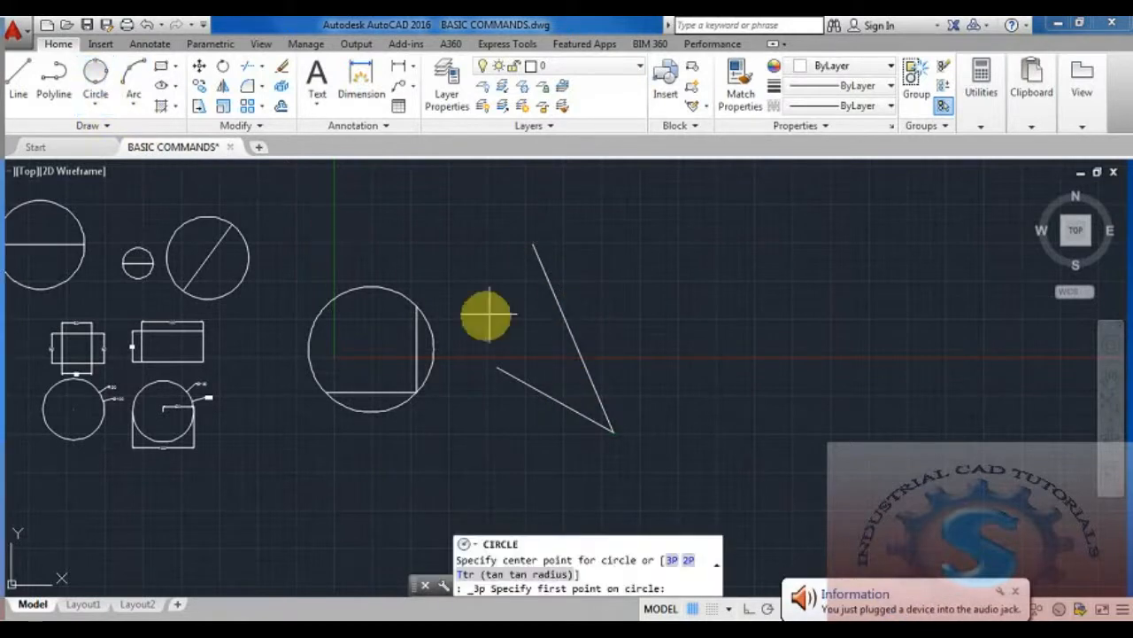
click(499, 370)
click(613, 432)
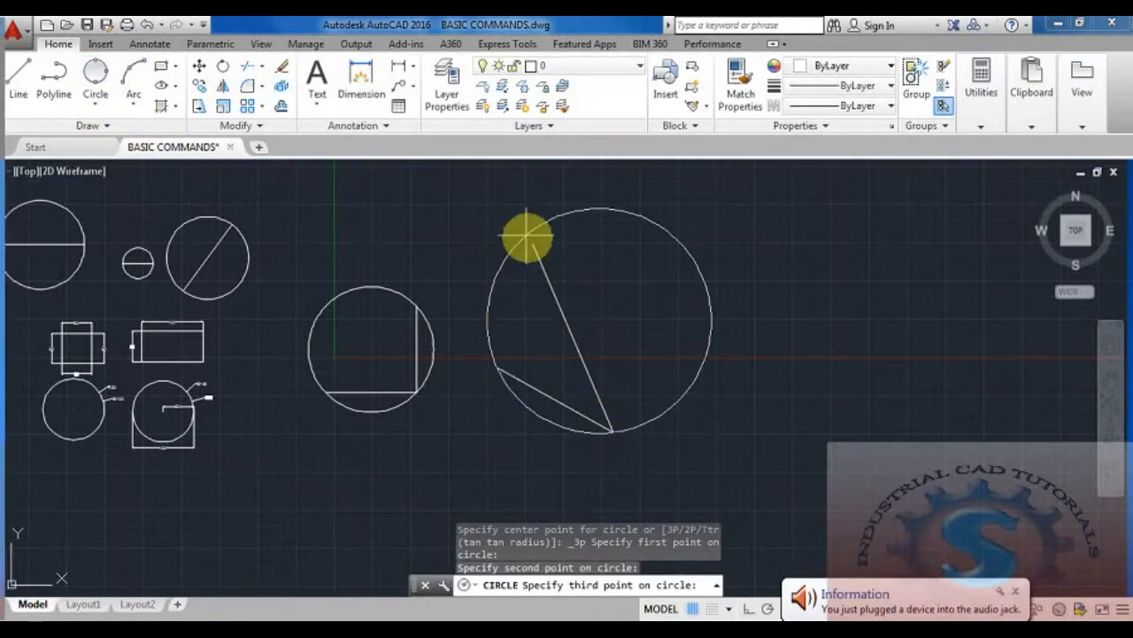
click(528, 237)
Draw a line across the larger 3-Point circle from the shorter slanted line's left end to the circle's opposite edge
scroll(528, 345, down, 4)
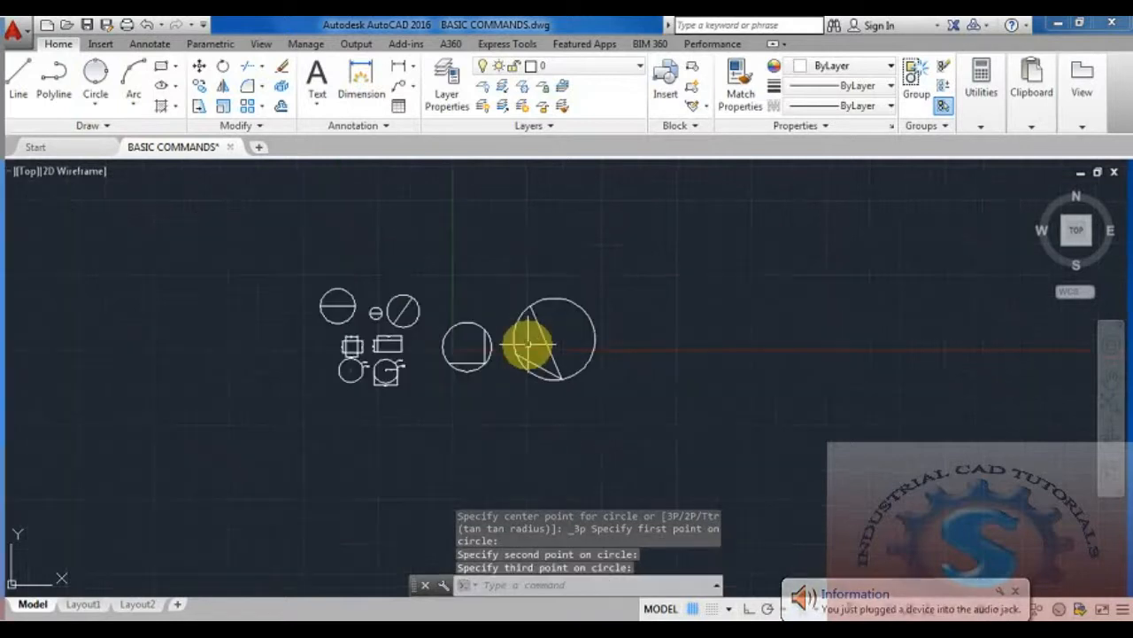
scroll(513, 341, up, 3)
middle_drag(491, 393, 536, 411)
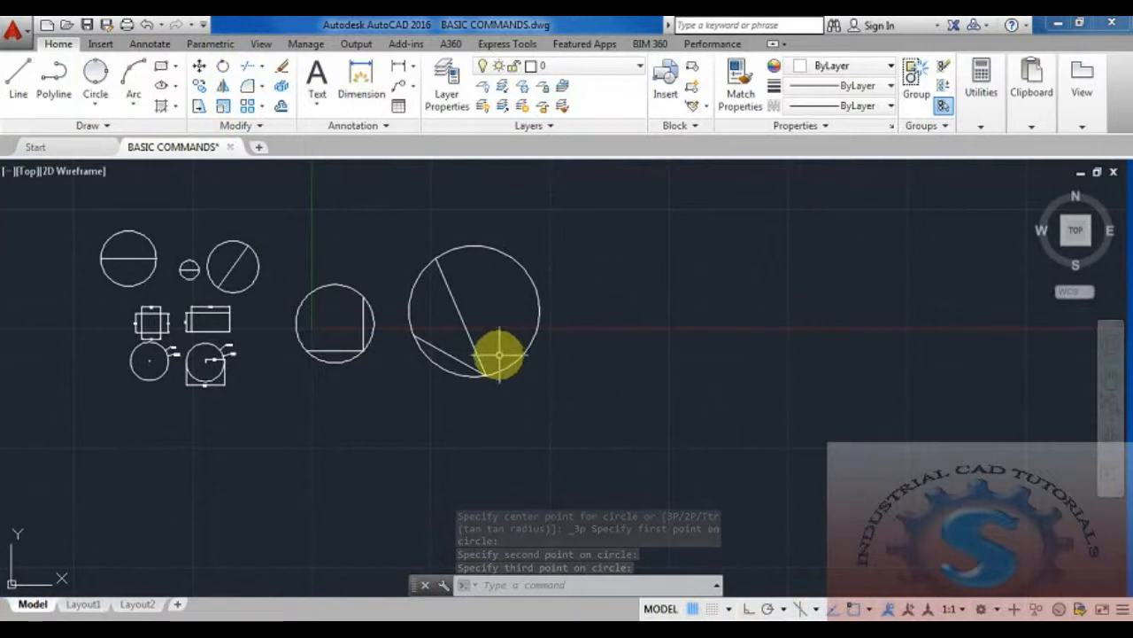
text(l)
key(Return)
click(412, 335)
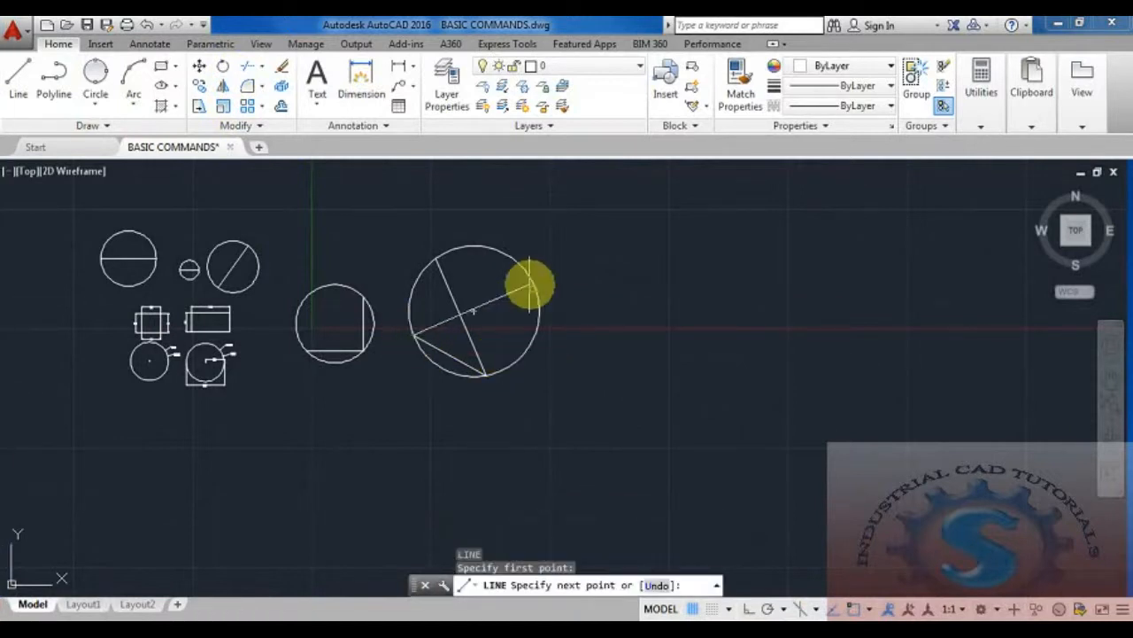
click(529, 284)
key(Escape)
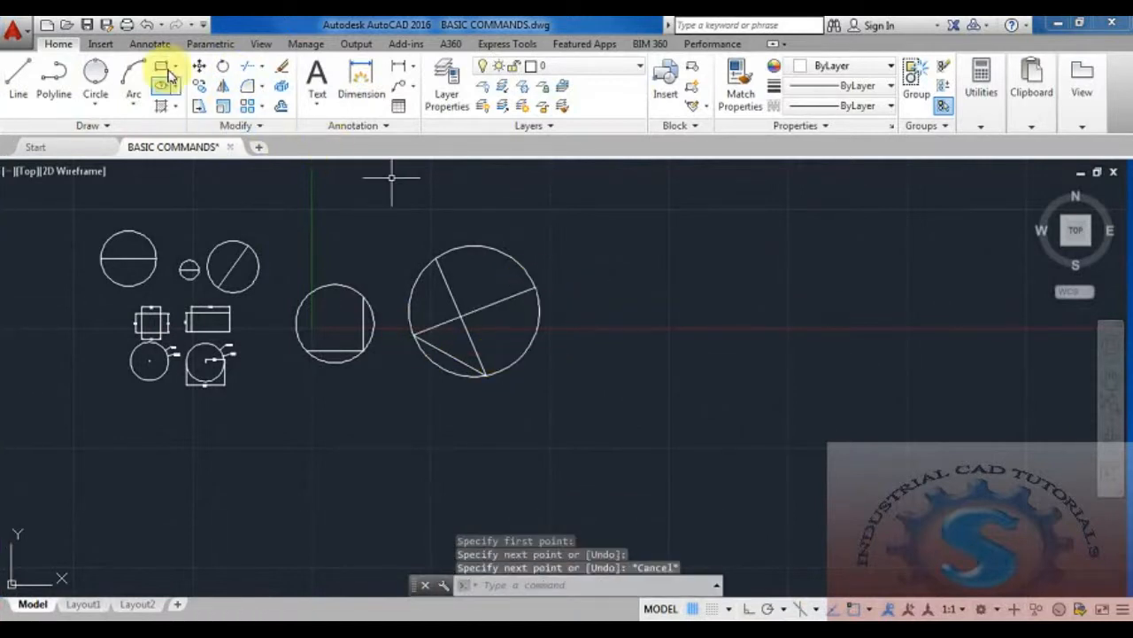
click(98, 78)
click(534, 285)
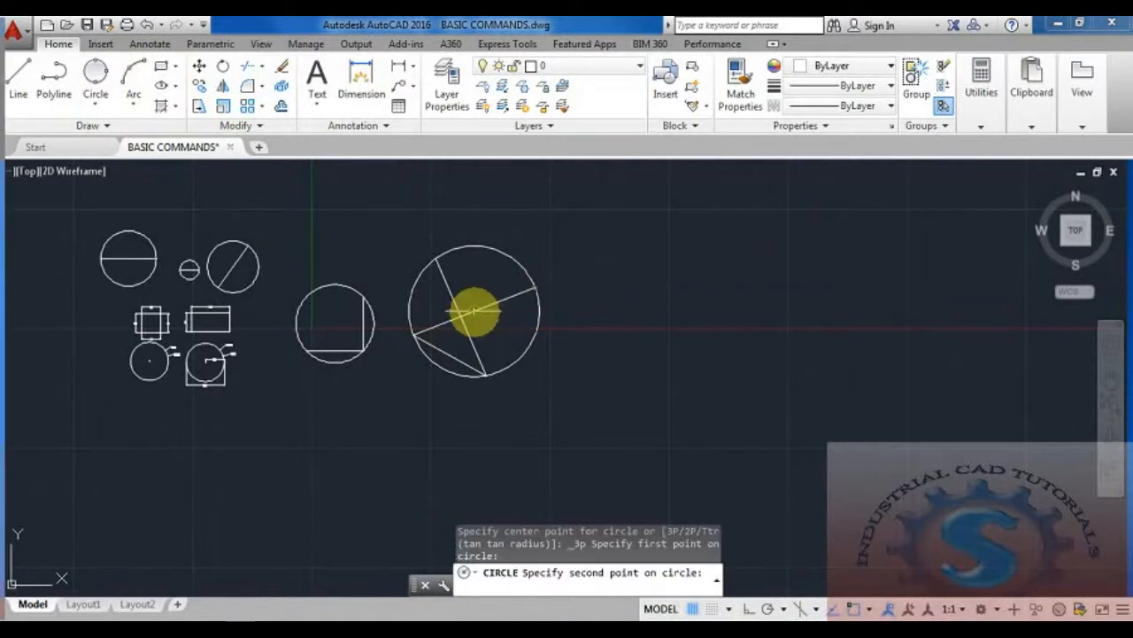
click(413, 335)
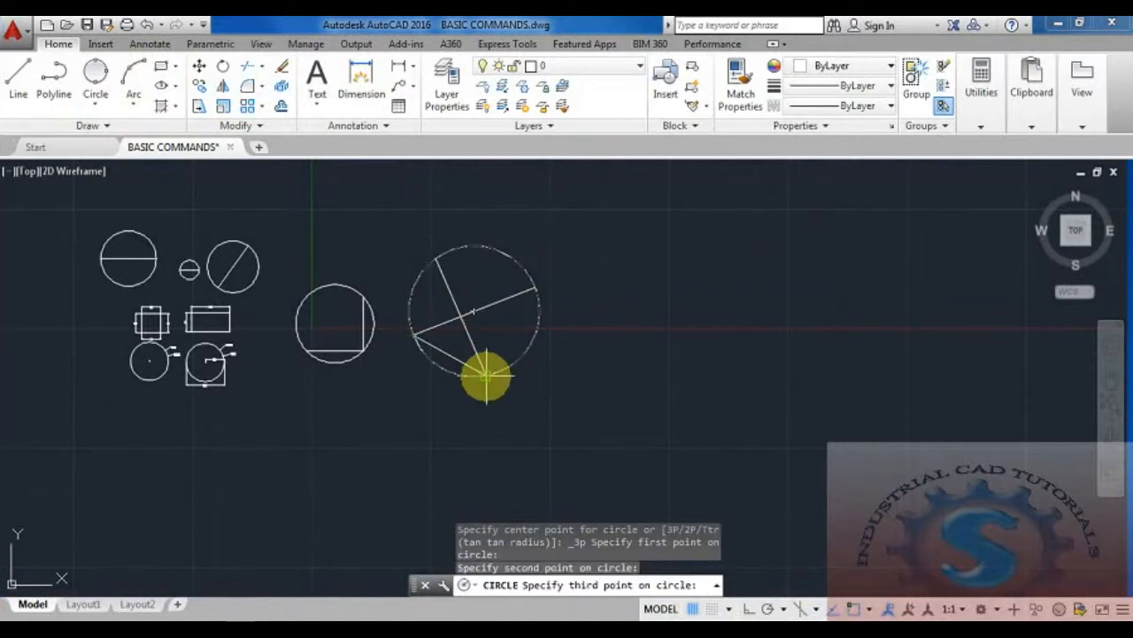
click(486, 375)
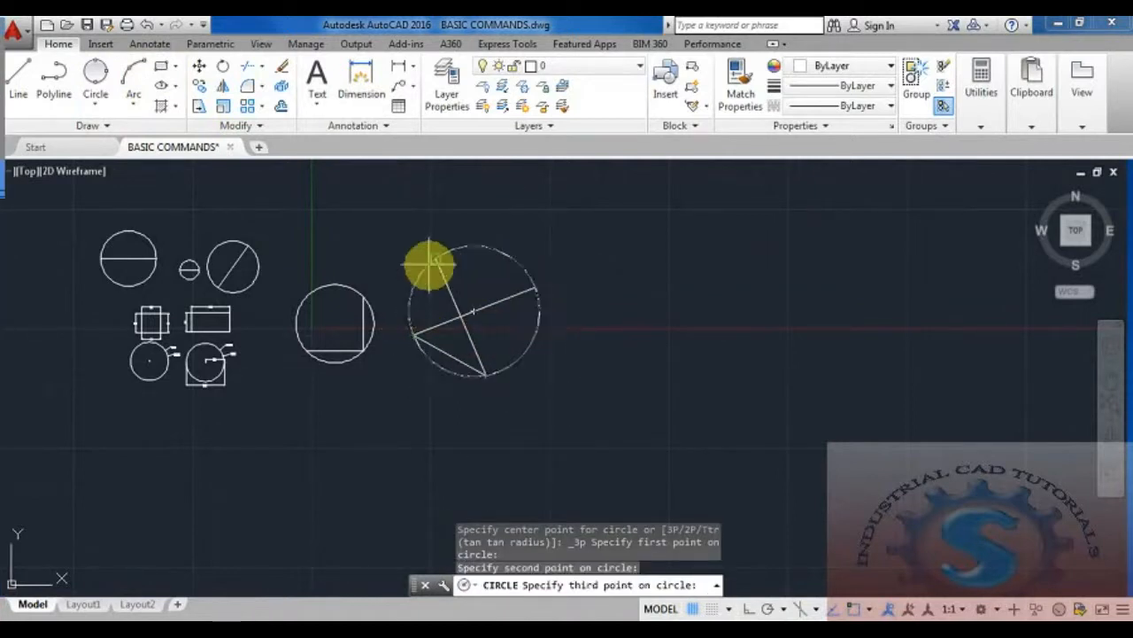
key(Escape)
Create a 3-Point circle through the crossing of the inner lines, the slanted lines' shared corner and the crossing line's right end
click(95, 87)
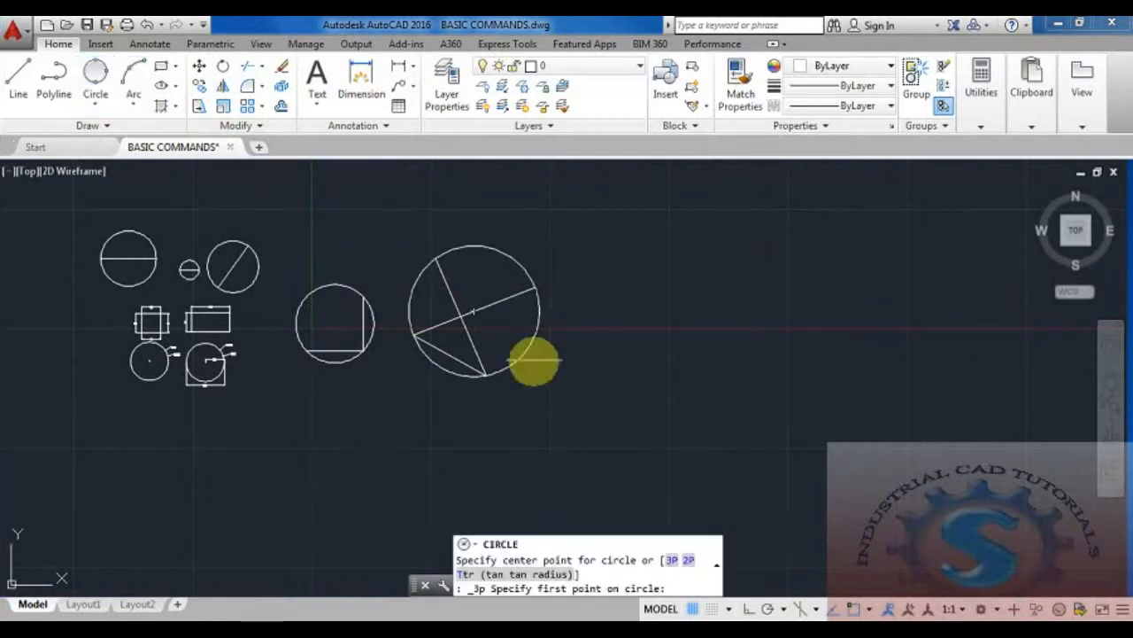
click(472, 312)
click(486, 375)
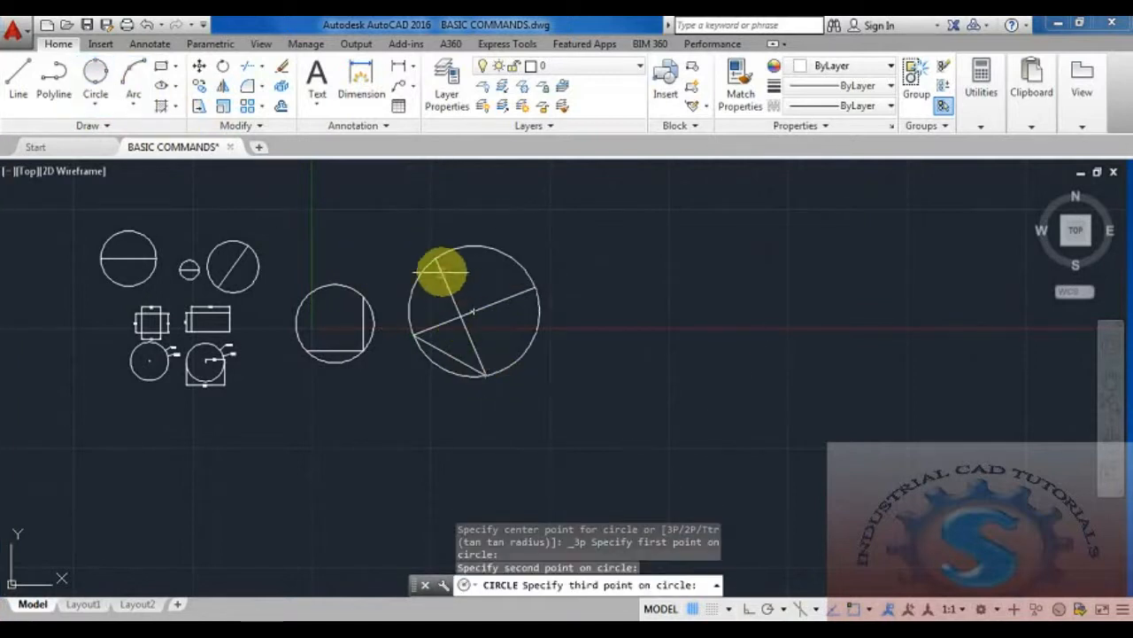
click(534, 290)
scroll(566, 387, down, 2)
scroll(557, 399, up, 2)
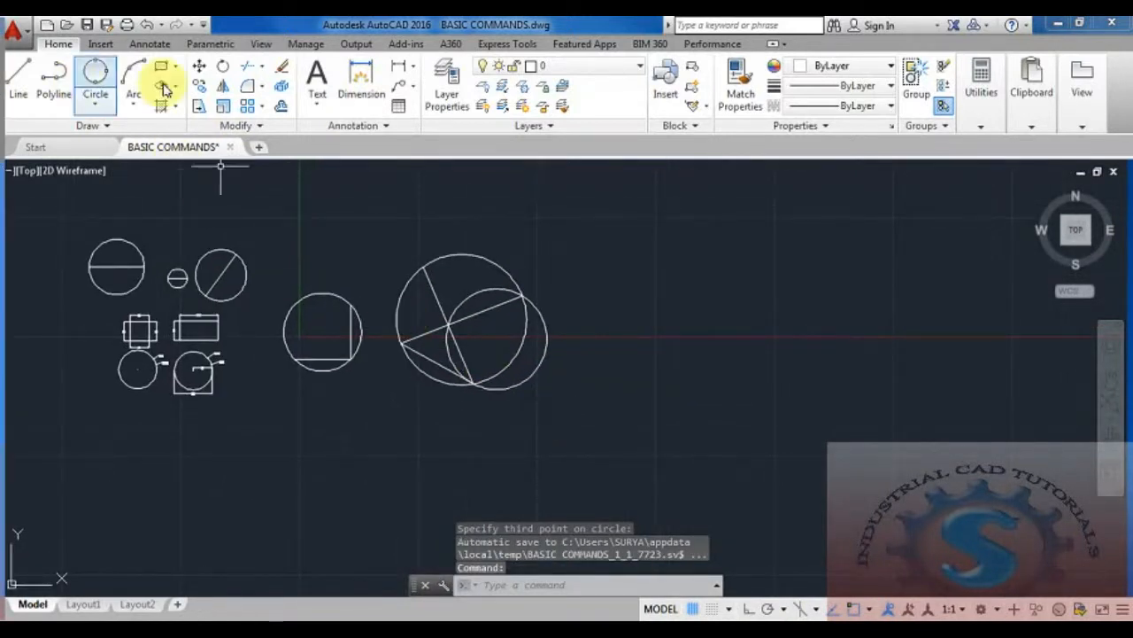
Create a 3-Point circle through the slanted lines' shared corner, the crossing line's right end and a point near the longer slanted line's upper end
click(96, 75)
click(475, 387)
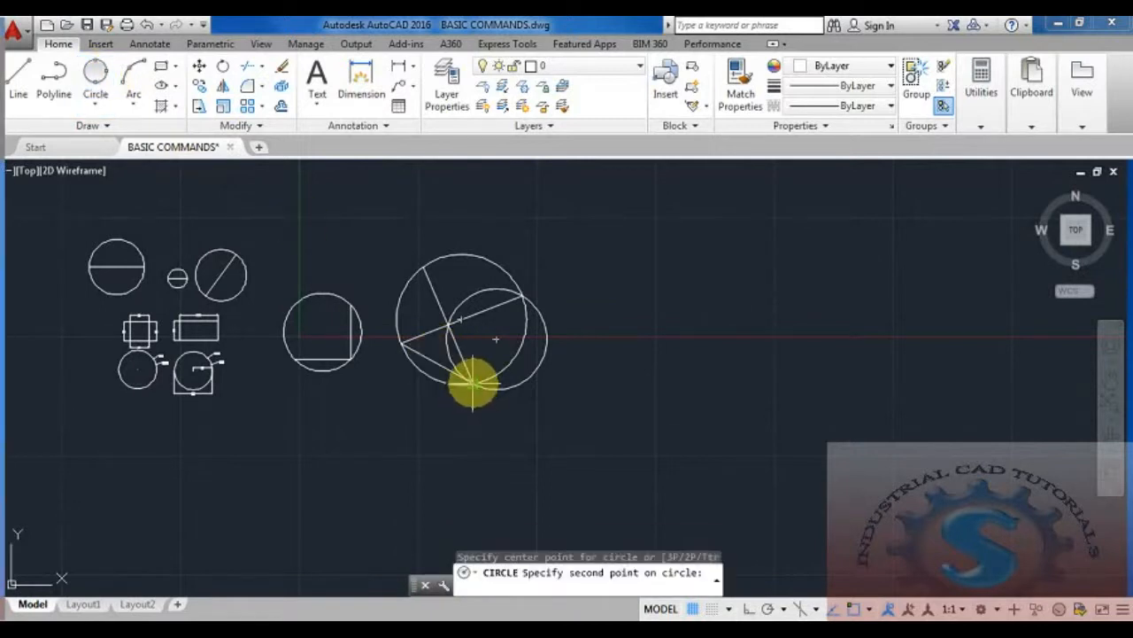
click(511, 296)
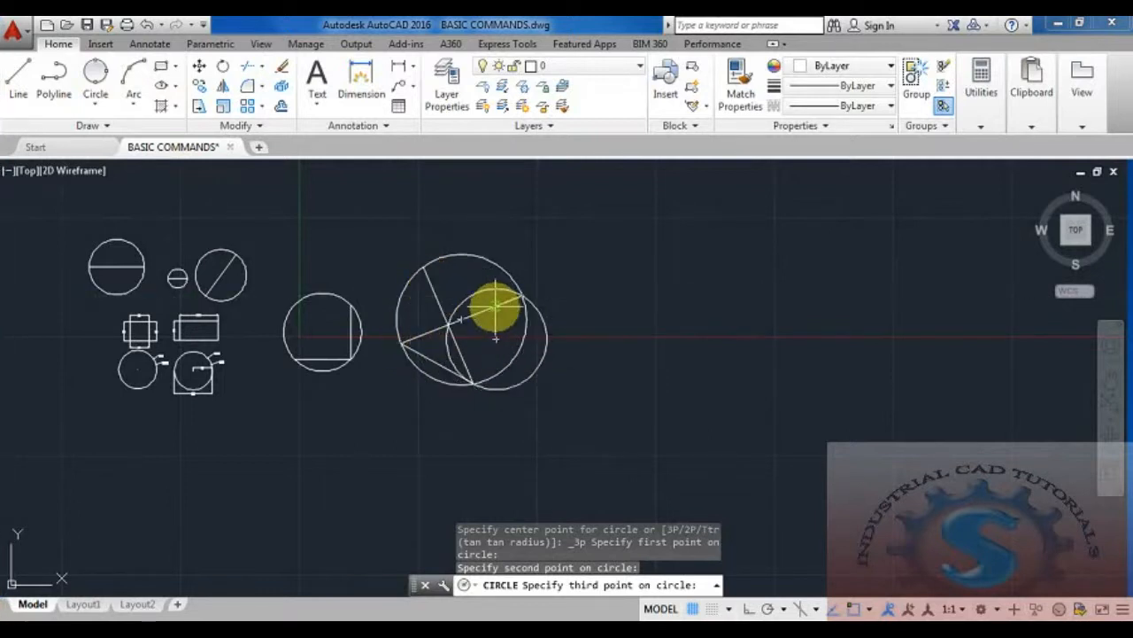
click(425, 284)
scroll(506, 404, down, 3)
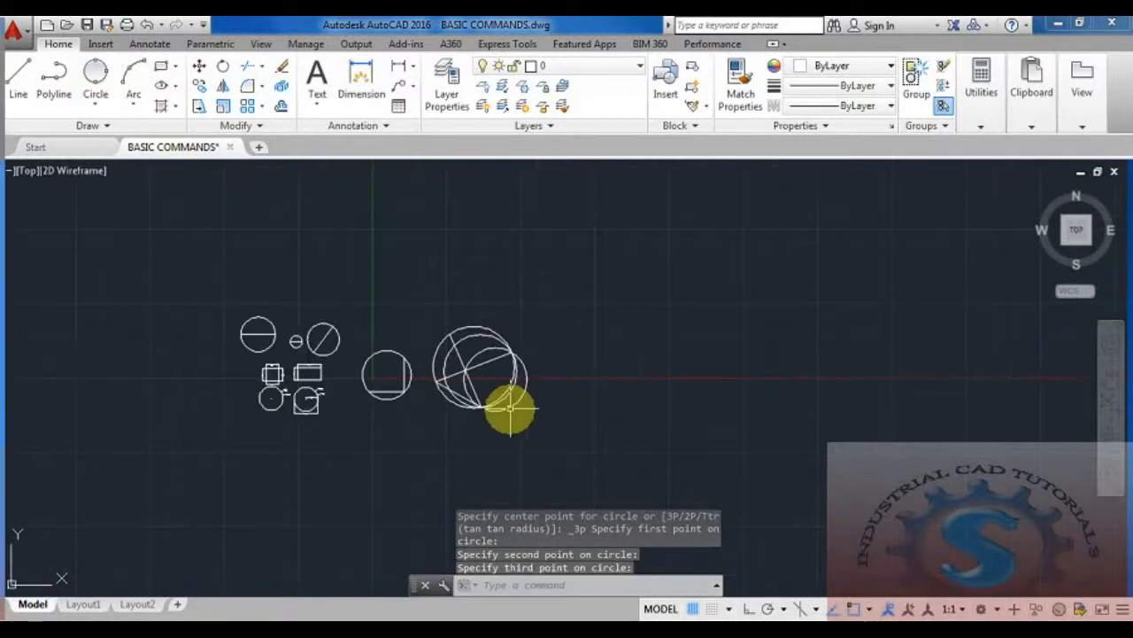
scroll(500, 410, up, 2)
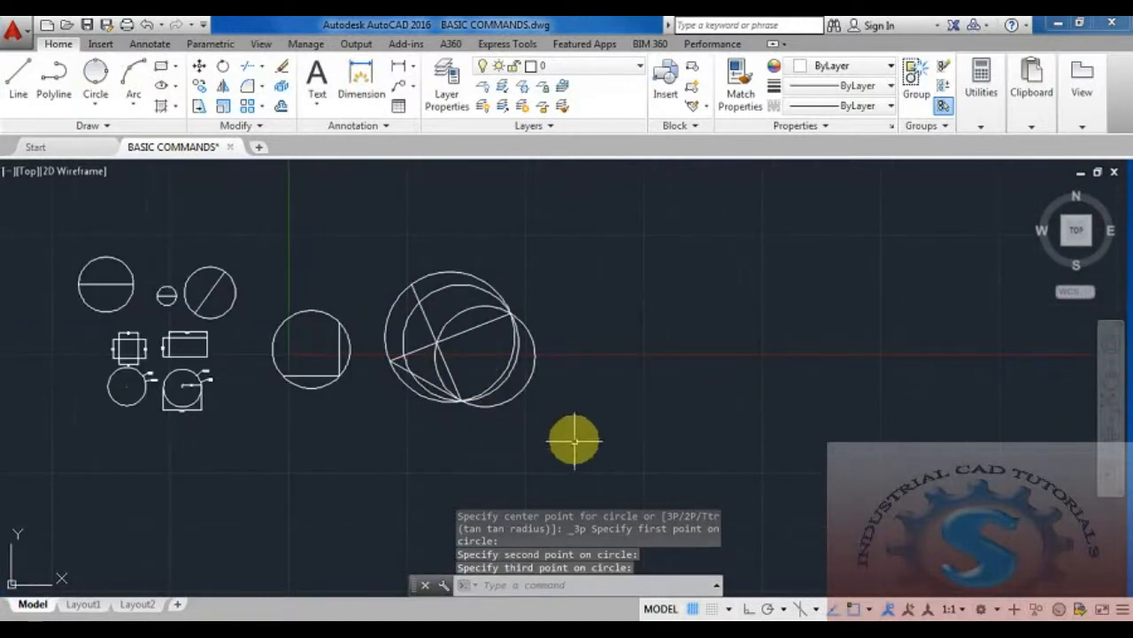
Move all the 3-Point circles with their lines to the free area above the 2-Point circles
middle_drag(570, 427, 595, 438)
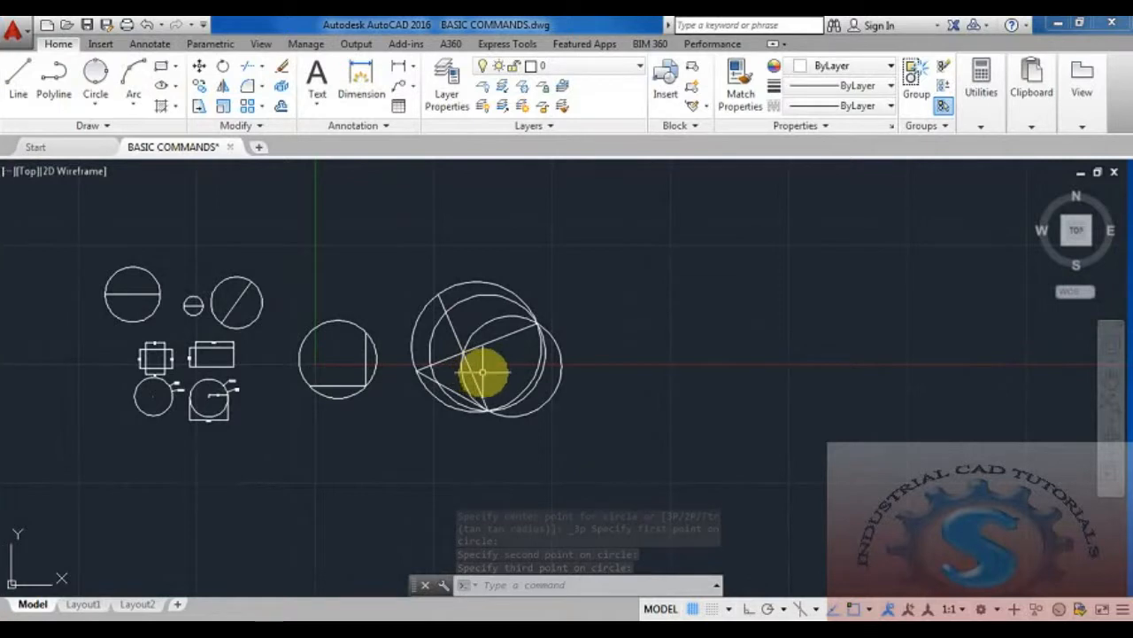
middle_drag(606, 417, 606, 408)
text(m)
key(Return)
click(622, 469)
click(292, 250)
key(Return)
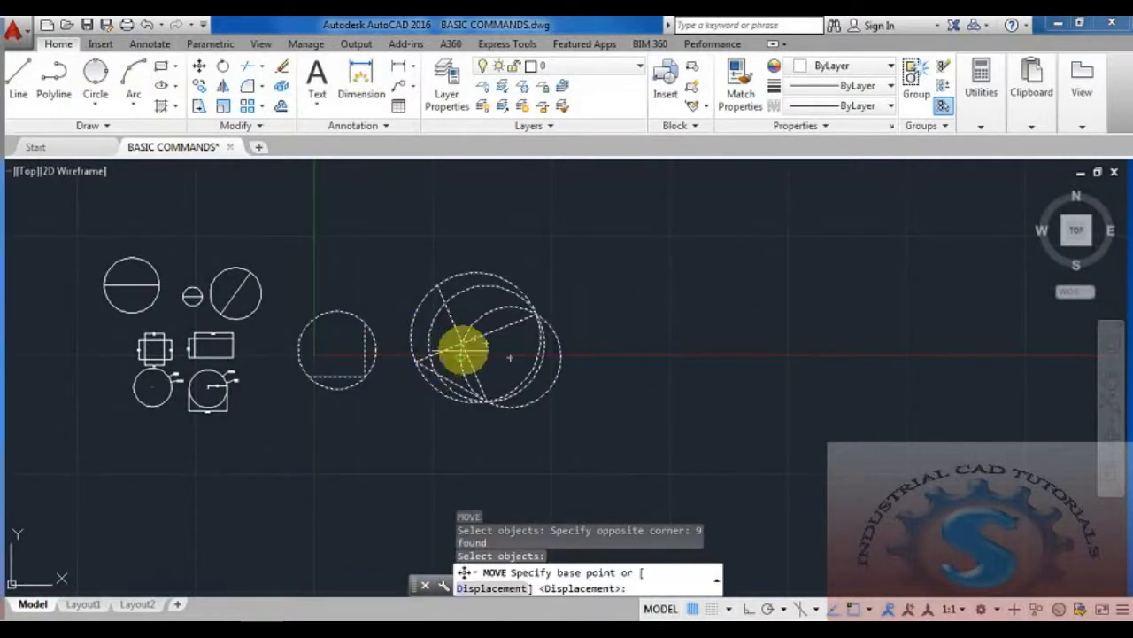
click(463, 349)
middle_drag(374, 448, 351, 523)
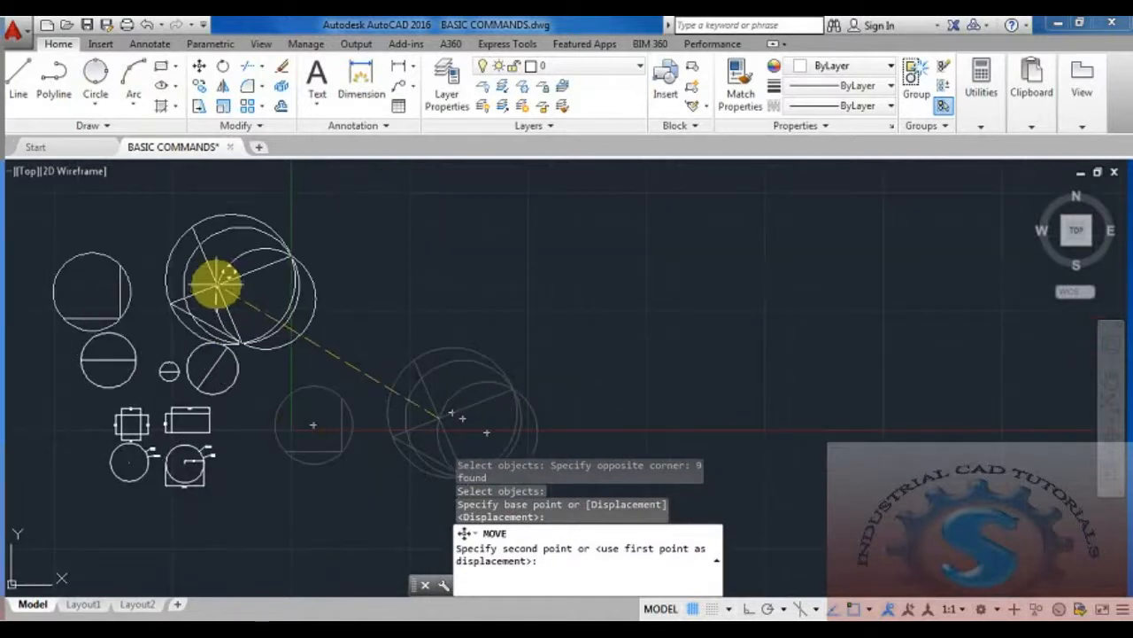
click(191, 268)
middle_drag(454, 402, 482, 430)
scroll(470, 390, down, 2)
scroll(463, 387, up, 1)
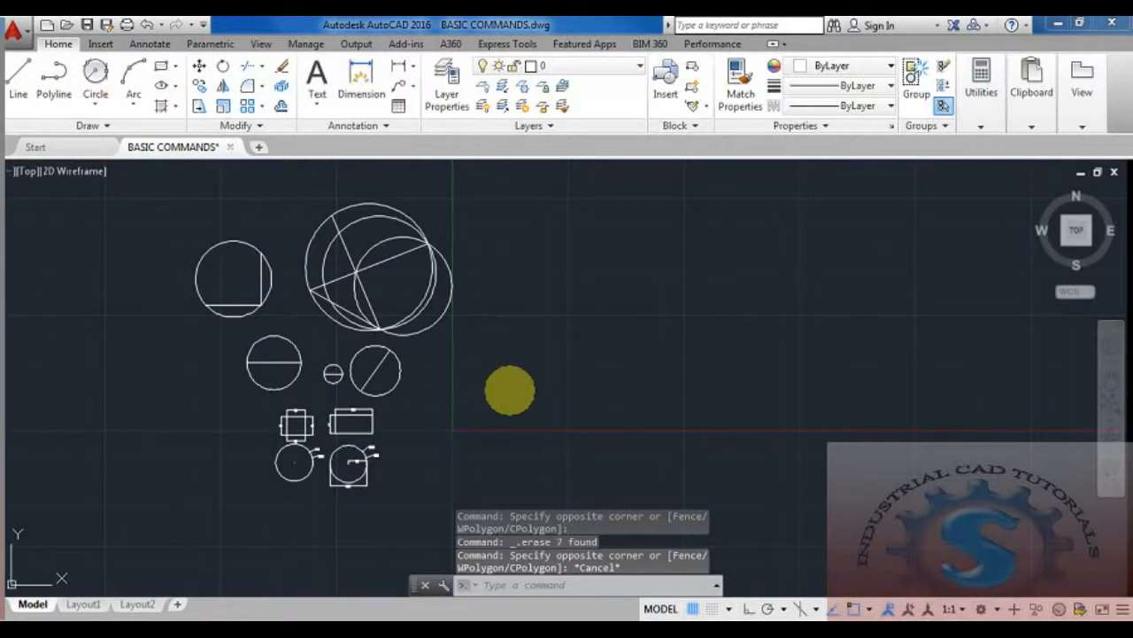
click(528, 373)
middle_drag(556, 423, 470, 431)
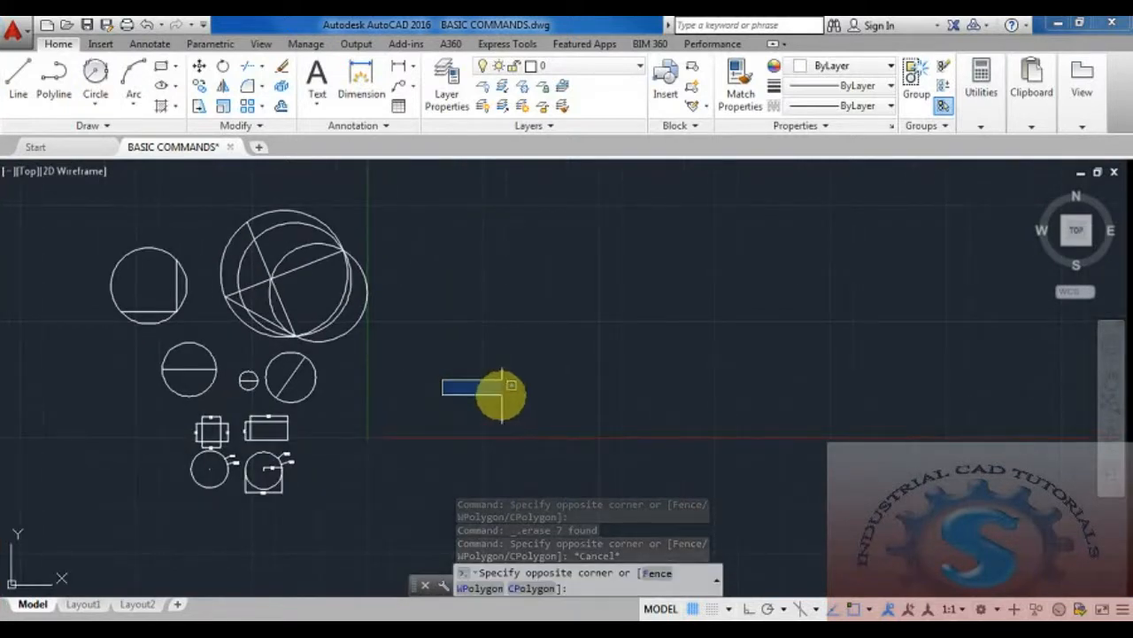
key(Escape)
key(Escape)
key(Escape)
Widen the command line window and make Tan, Tan, Radius the active circle method
click(99, 104)
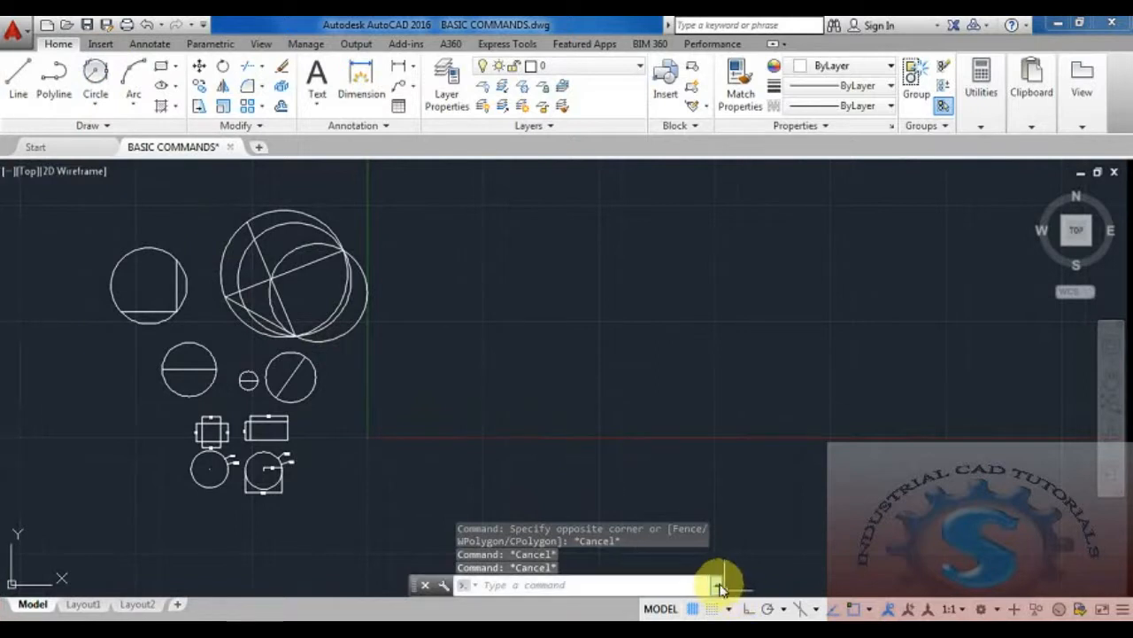
drag(724, 584, 914, 579)
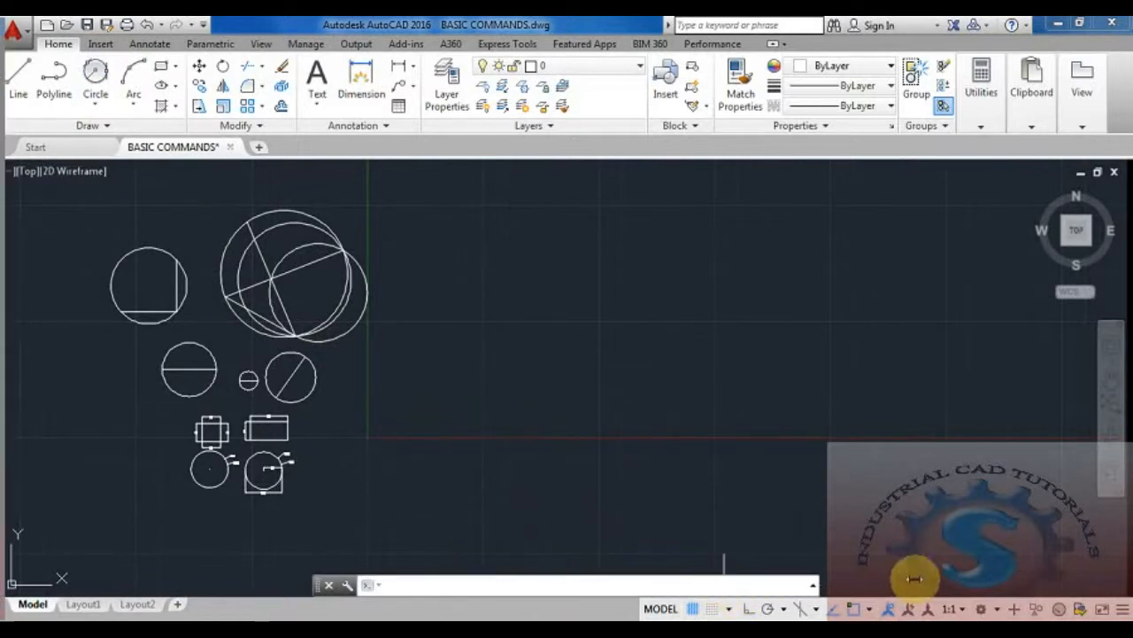
click(95, 104)
click(121, 275)
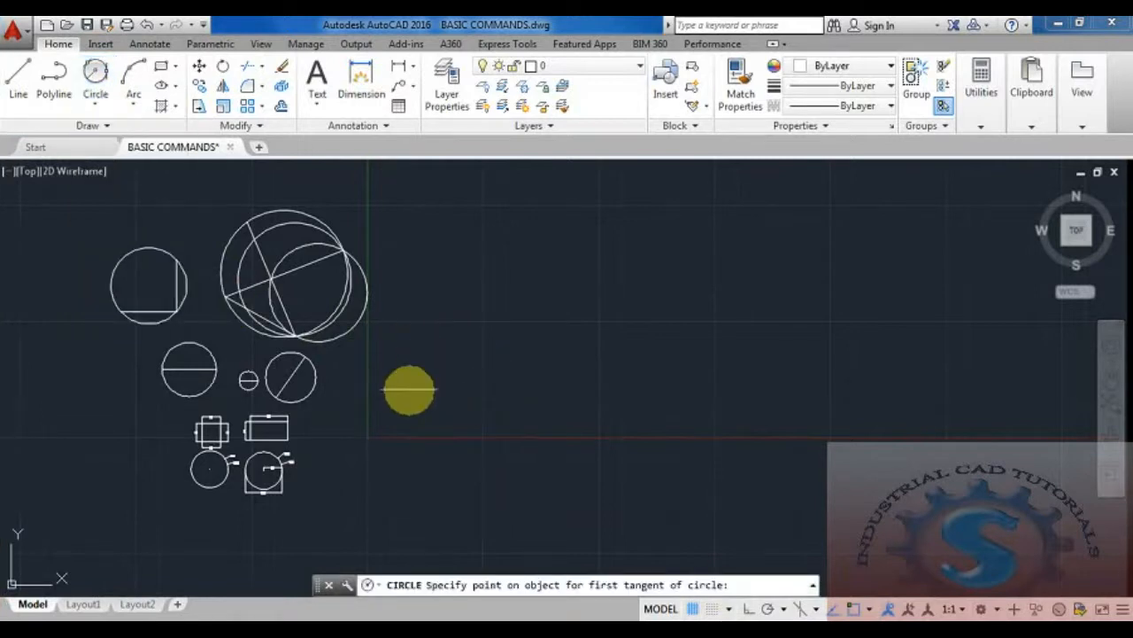
key(Escape)
key(Escape)
Draw a long slanted line in the empty area to the right of the existing circles
text(l)
key(Return)
click(525, 279)
click(413, 415)
key(Escape)
mouse_move(701, 448)
middle_down()
mouse_move(681, 454)
mouse_move(634, 411)
middle_up()
Draw a long near-vertical line to the right of the slanted line and a shorter slanted line between the two
key(Return)
click(592, 296)
click(600, 473)
key(Escape)
key(Return)
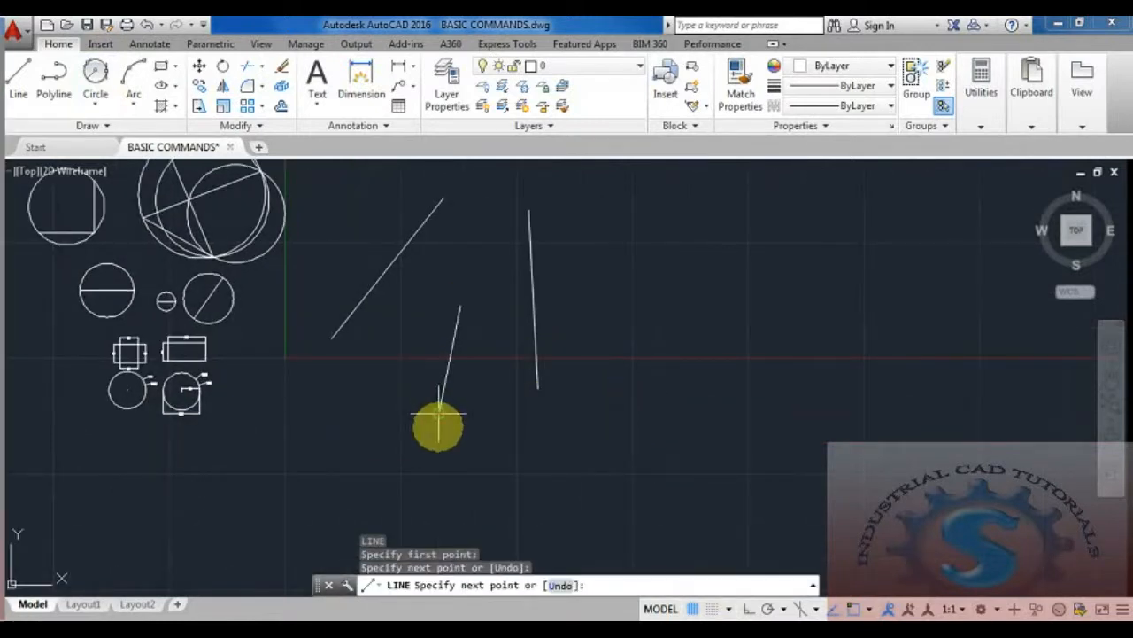
key(Escape)
middle_drag(438, 413, 395, 517)
key(Return)
click(446, 325)
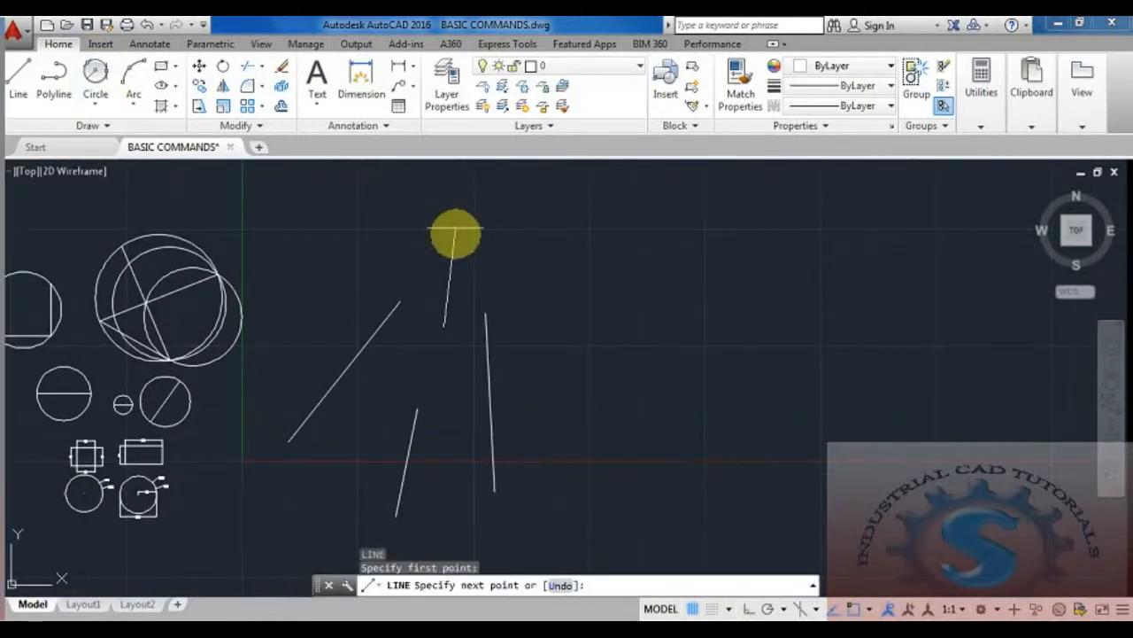
key(Escape)
Create a Tan, Tan, Radius circle tangent to the two long lines, picking the short middle line's ends as the radius
click(102, 84)
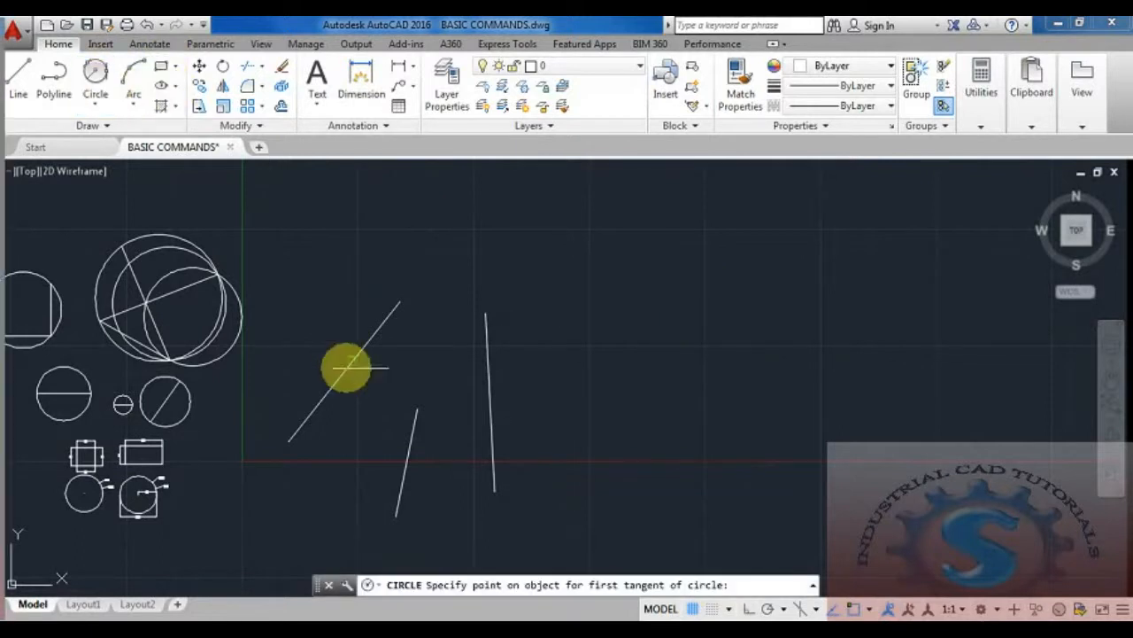
click(341, 377)
click(483, 383)
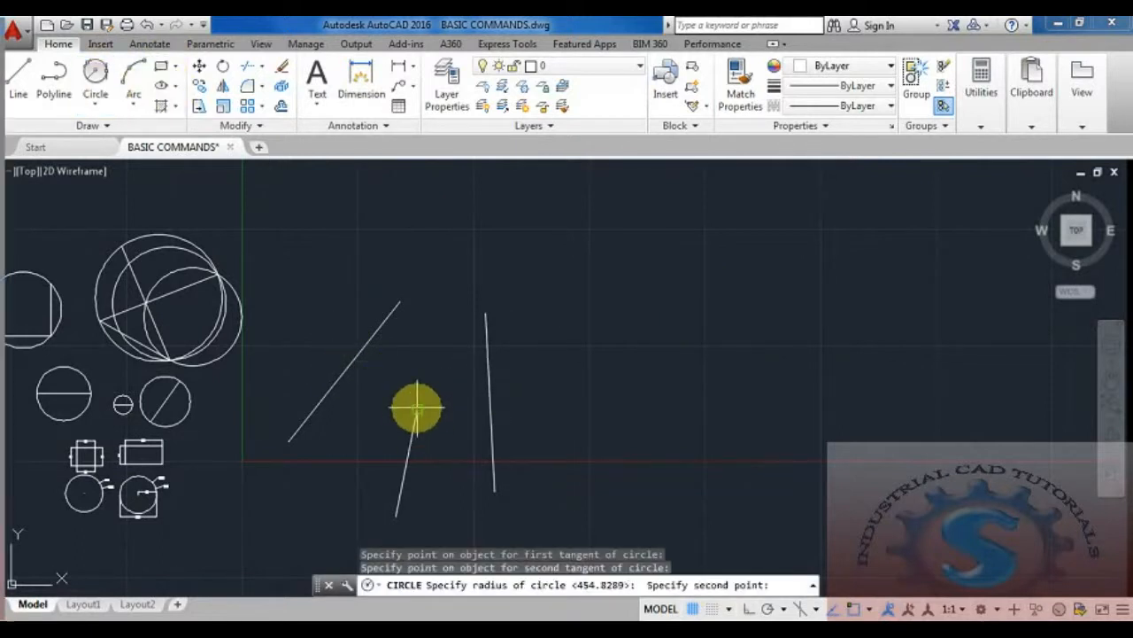
click(394, 514)
scroll(392, 506, down, 3)
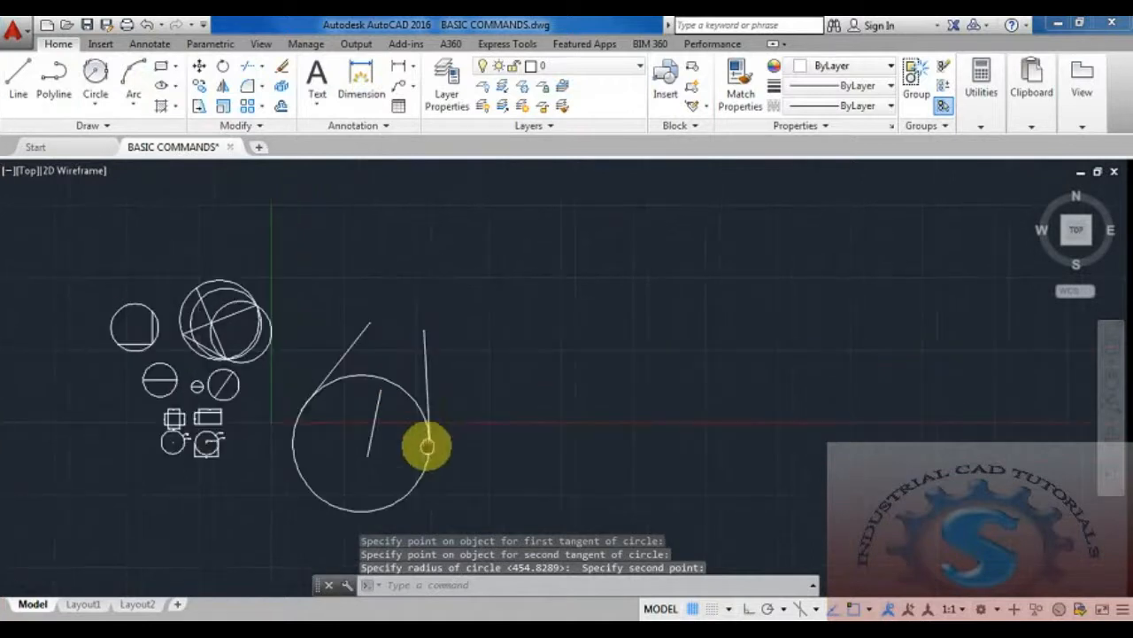
scroll(323, 409, up, 4)
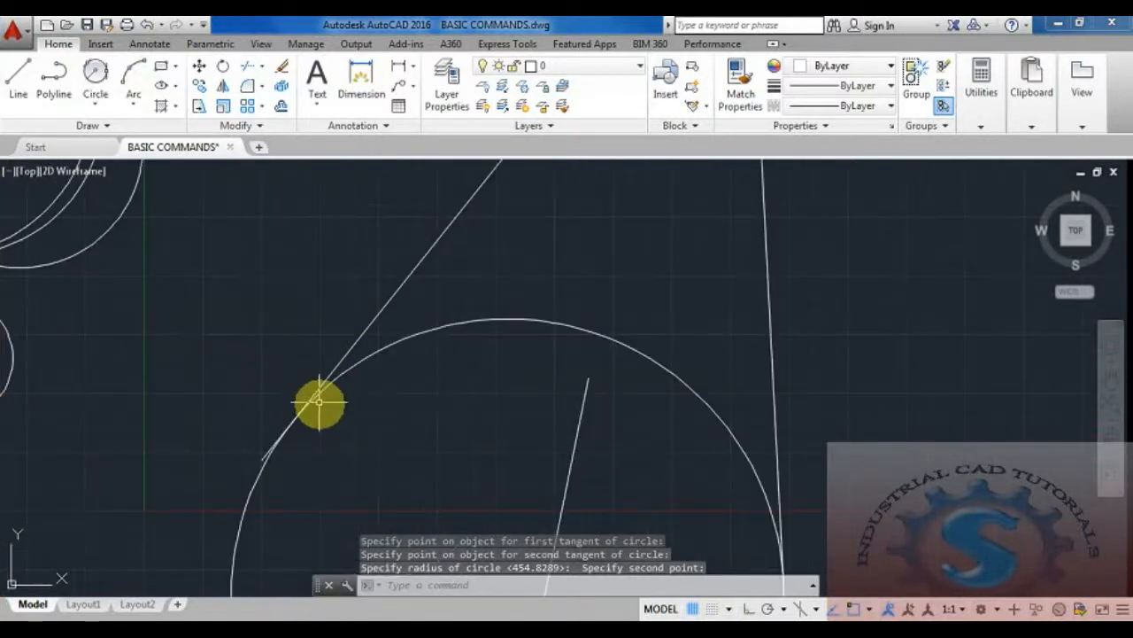
scroll(316, 399, down, 4)
scroll(397, 387, up, 2)
scroll(403, 418, down, 3)
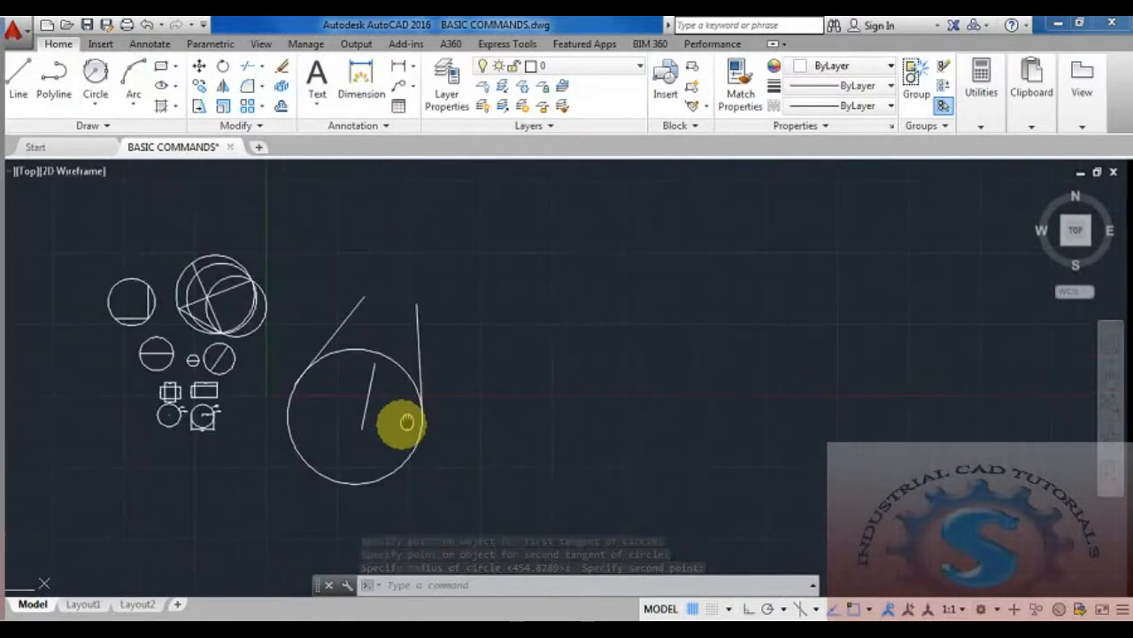
Draw a short slanted line above the tangent circle, between the upper ends of the two long lines
scroll(414, 407, up, 2)
middle_drag(442, 416, 444, 457)
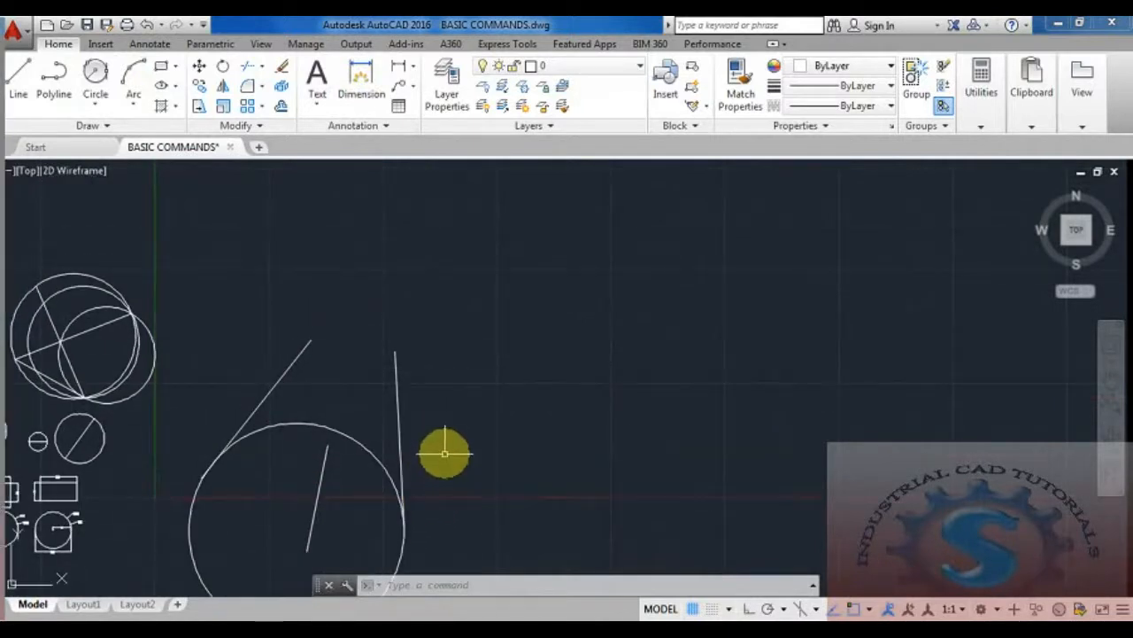
text(l)
key(Return)
click(341, 381)
click(357, 286)
key(Escape)
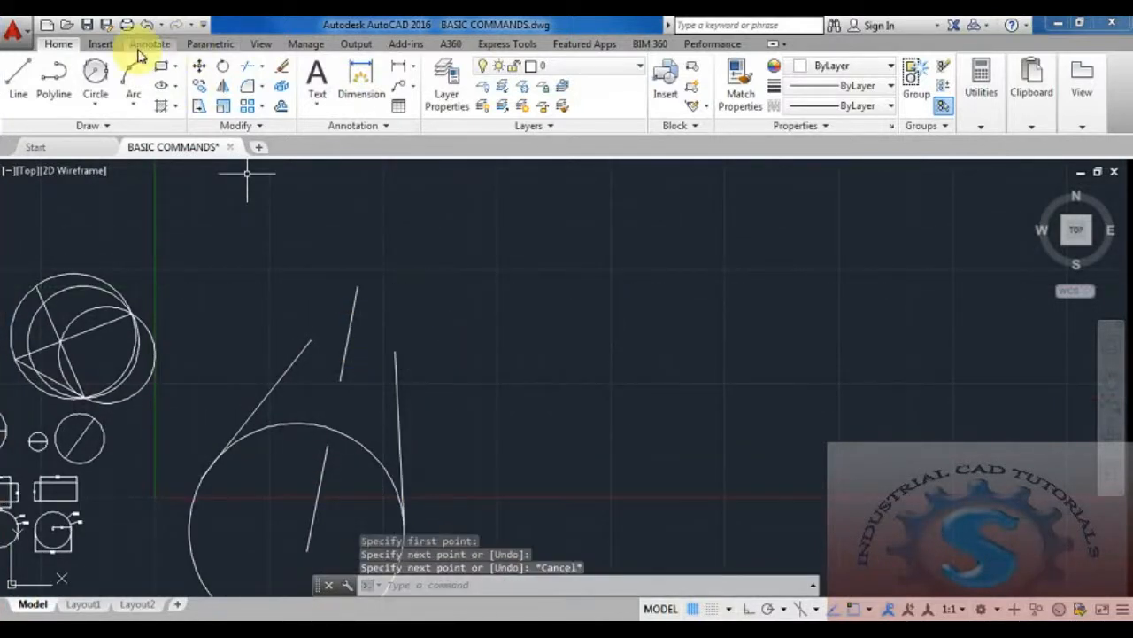
Create a Tan, Tan, Radius circle tangent to the two long lines, picking the upper short line's ends as the radius
click(96, 72)
click(289, 368)
click(395, 385)
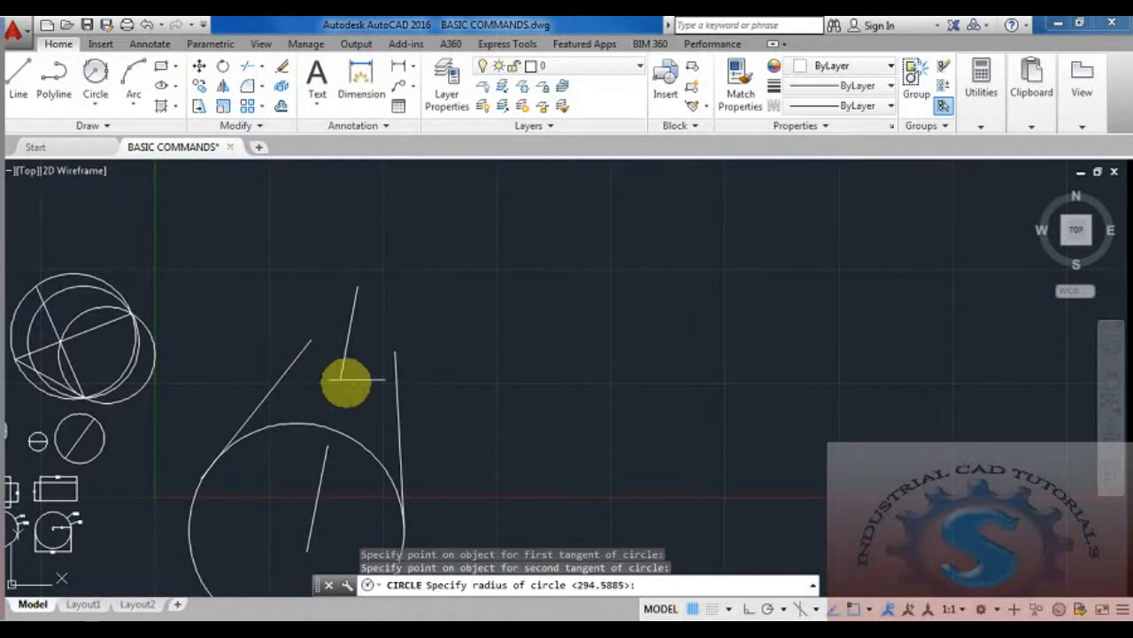
click(356, 290)
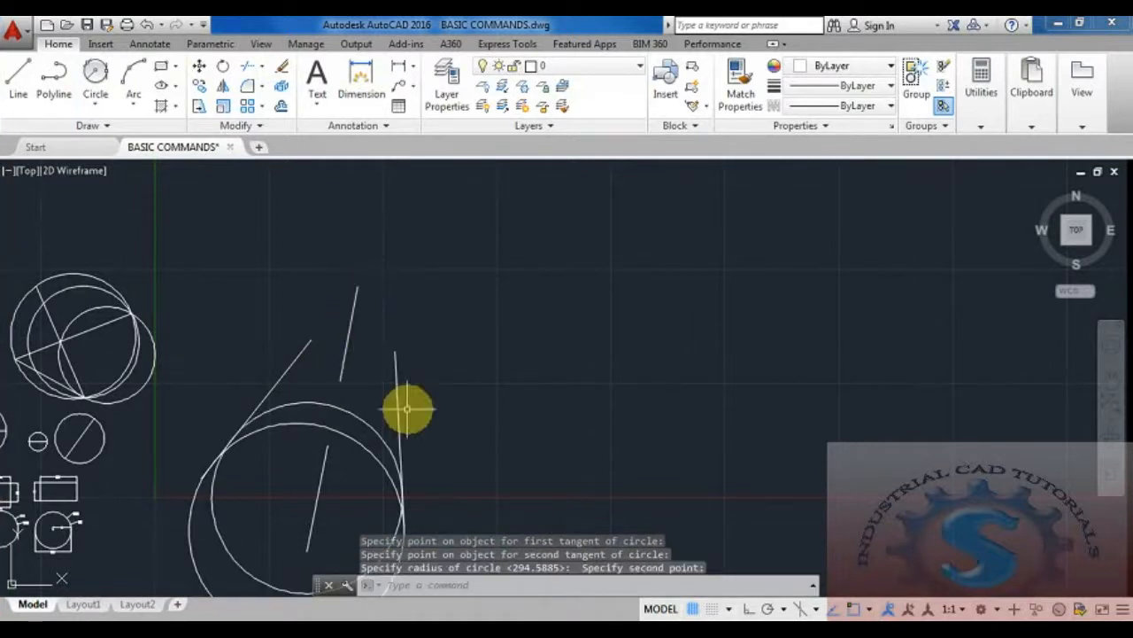
scroll(407, 409, down, 3)
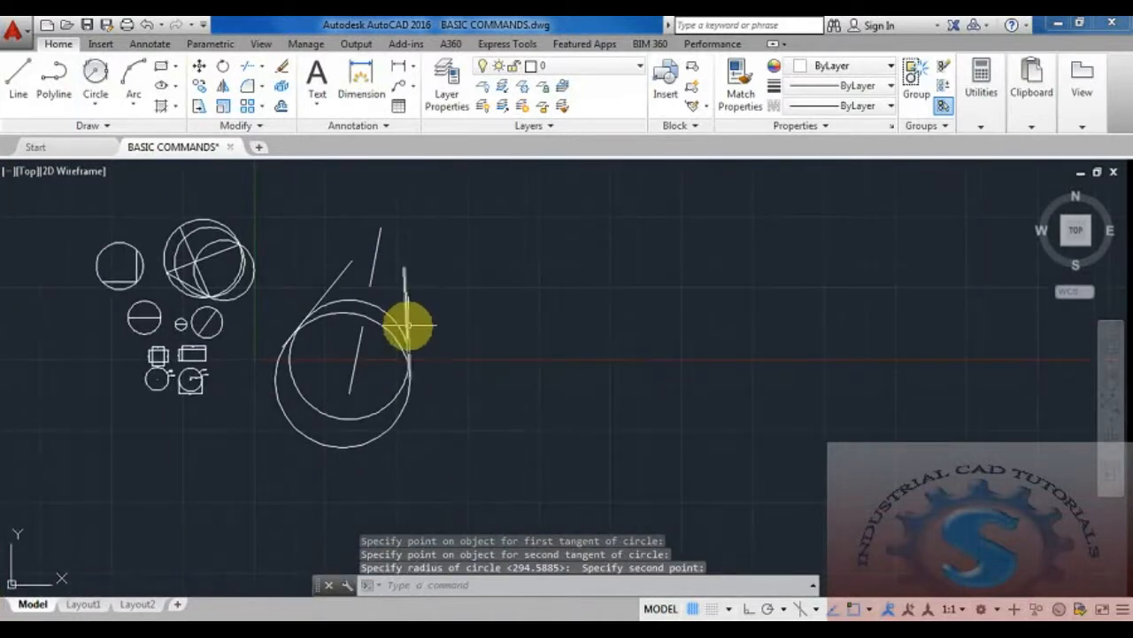
scroll(408, 328, up, 2)
Repeat the Tan, Tan, Radius circle on the same two long lines, again taking the upper short line's length as radius
middle_drag(347, 312, 336, 372)
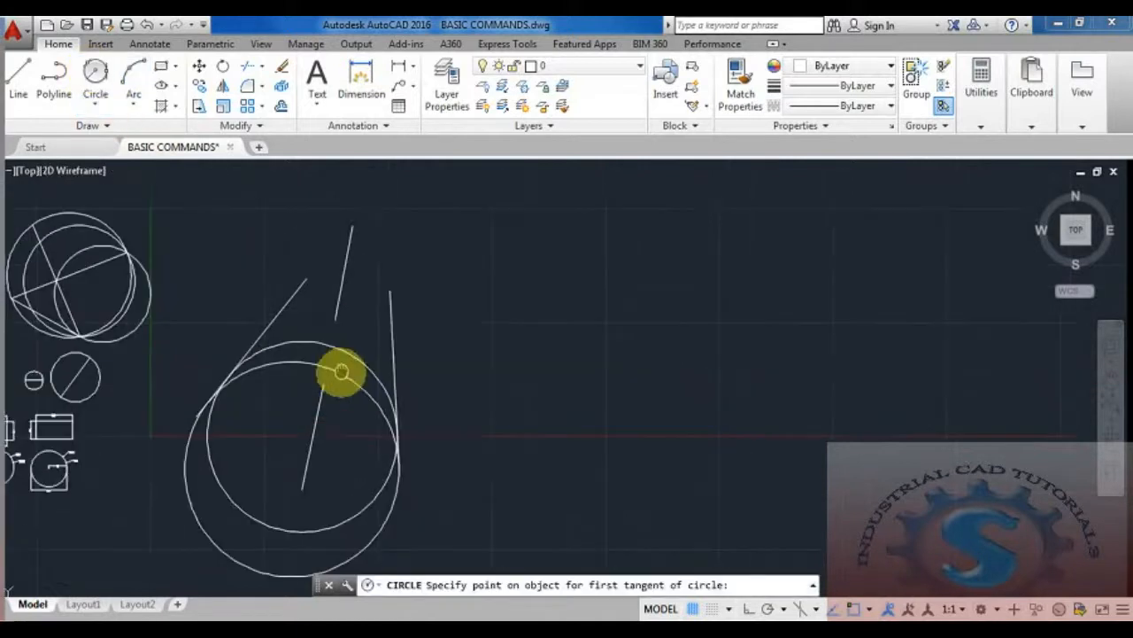
click(278, 304)
click(357, 323)
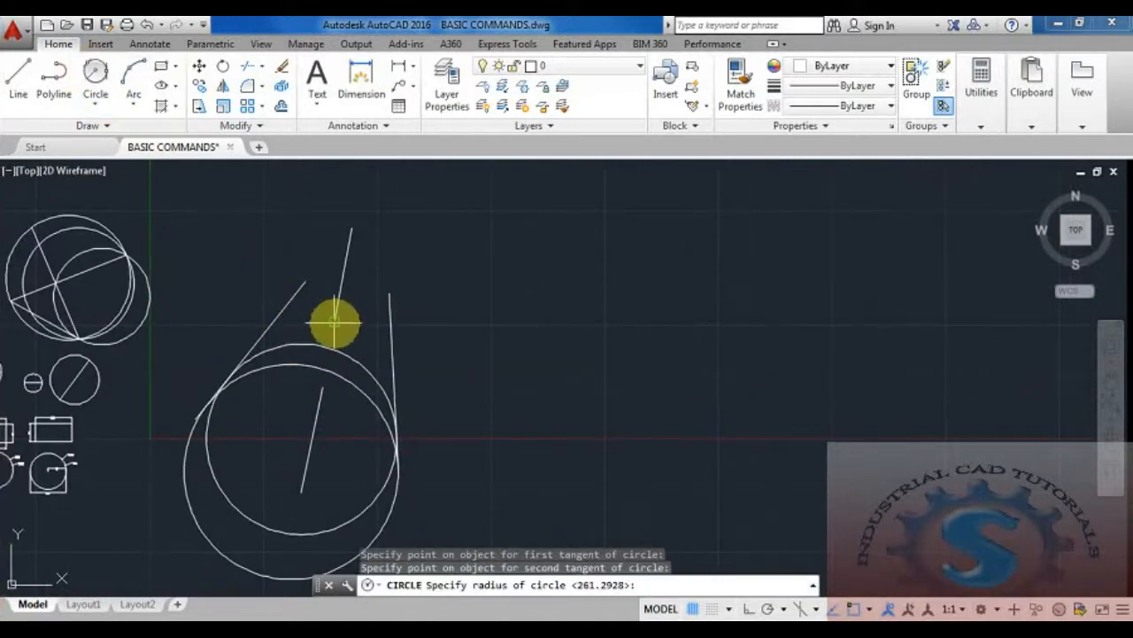
click(351, 234)
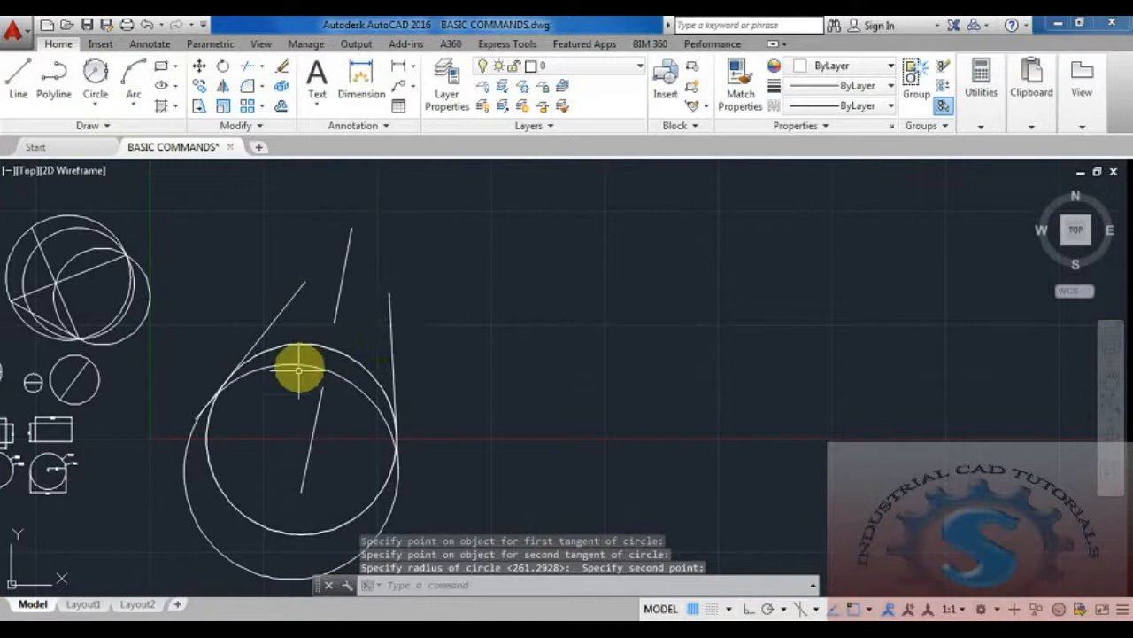
Examine the tangent circles and their contact with the long lines up close and within the whole drawing
scroll(379, 280, up, 10)
scroll(337, 319, down, 10)
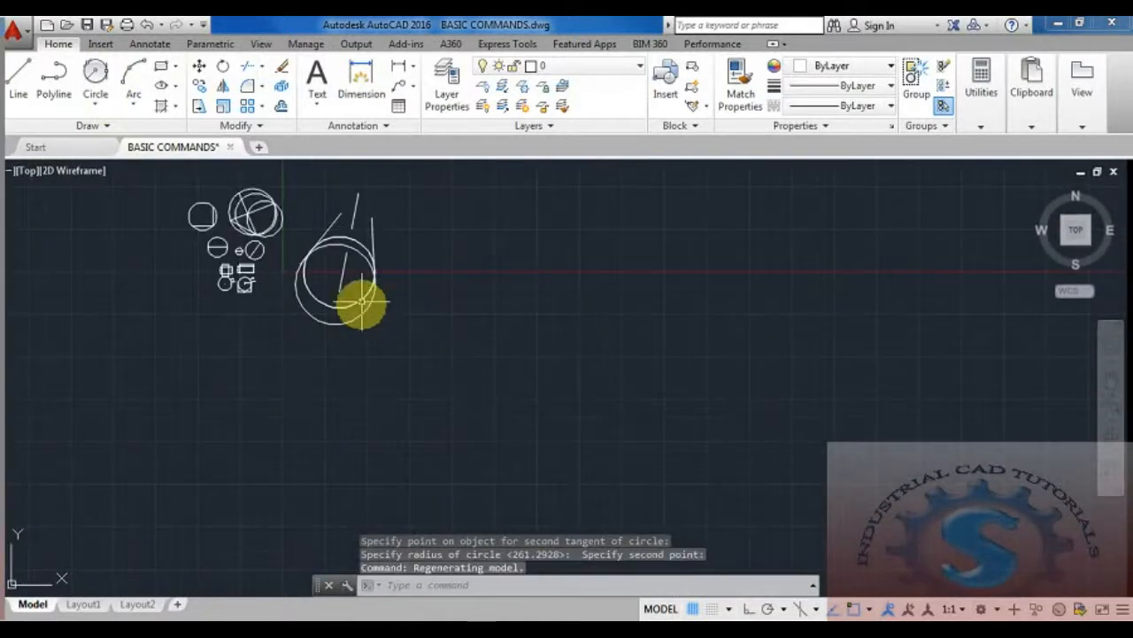
scroll(361, 303, up, 2)
middle_click(396, 383)
middle_click(396, 384)
scroll(223, 451, up, 8)
middle_drag(353, 413, 454, 271)
scroll(443, 363, down, 4)
scroll(445, 372, up, 2)
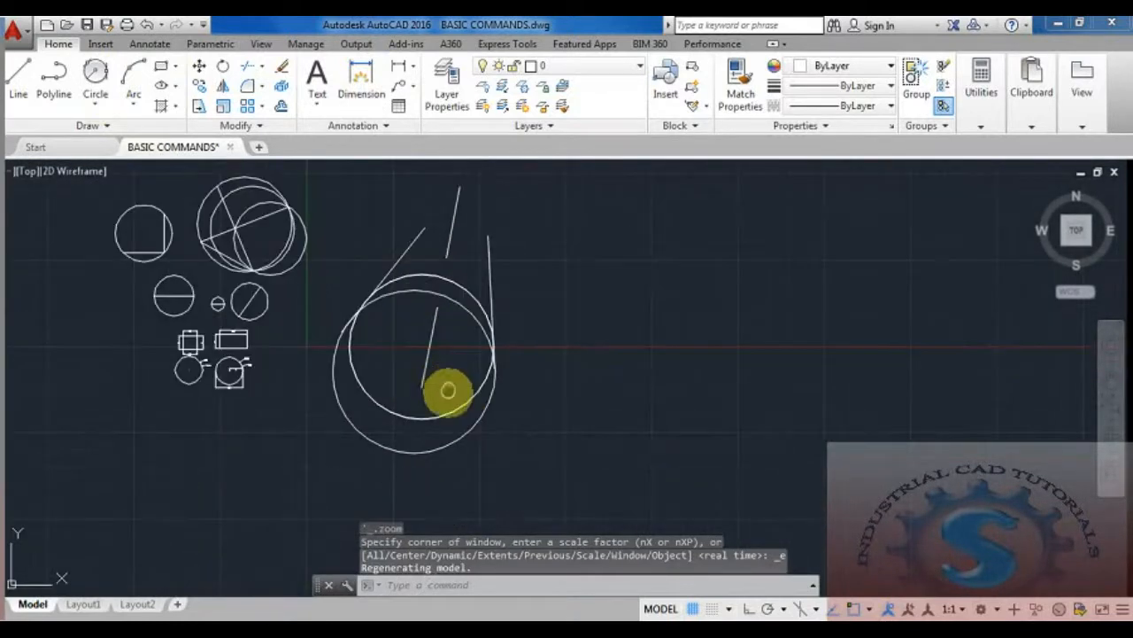
Move the two Tan, Tan, Radius circles with all their lines to just above the earlier circle examples
middle_drag(448, 387, 443, 401)
text(m)
key(Return)
click(572, 519)
click(321, 160)
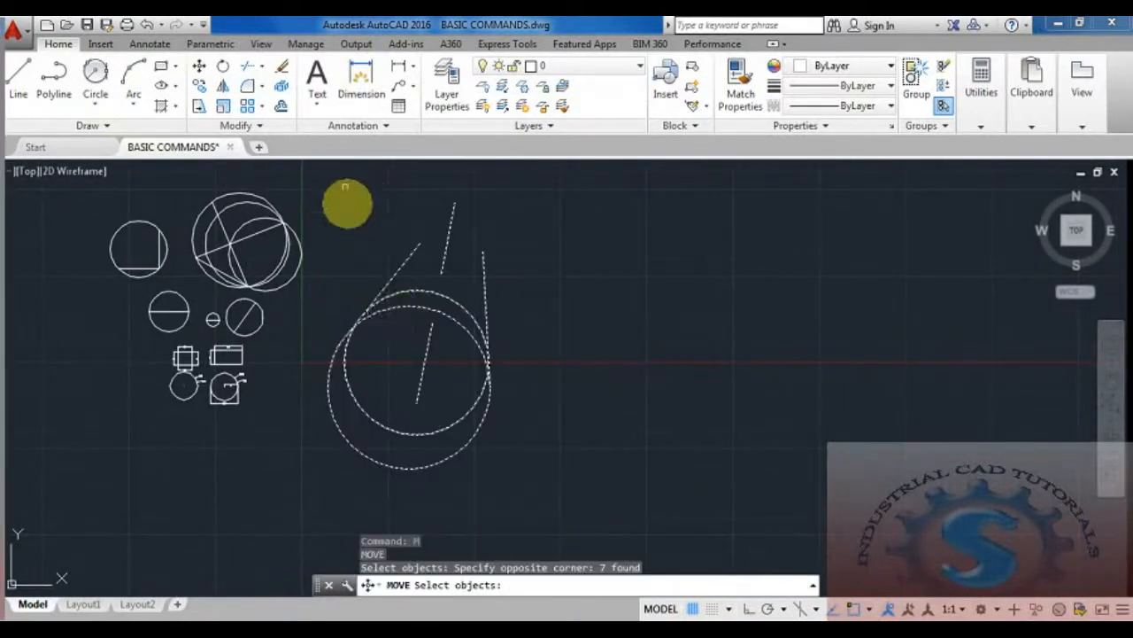
key(Return)
click(412, 400)
middle_drag(254, 348, 237, 511)
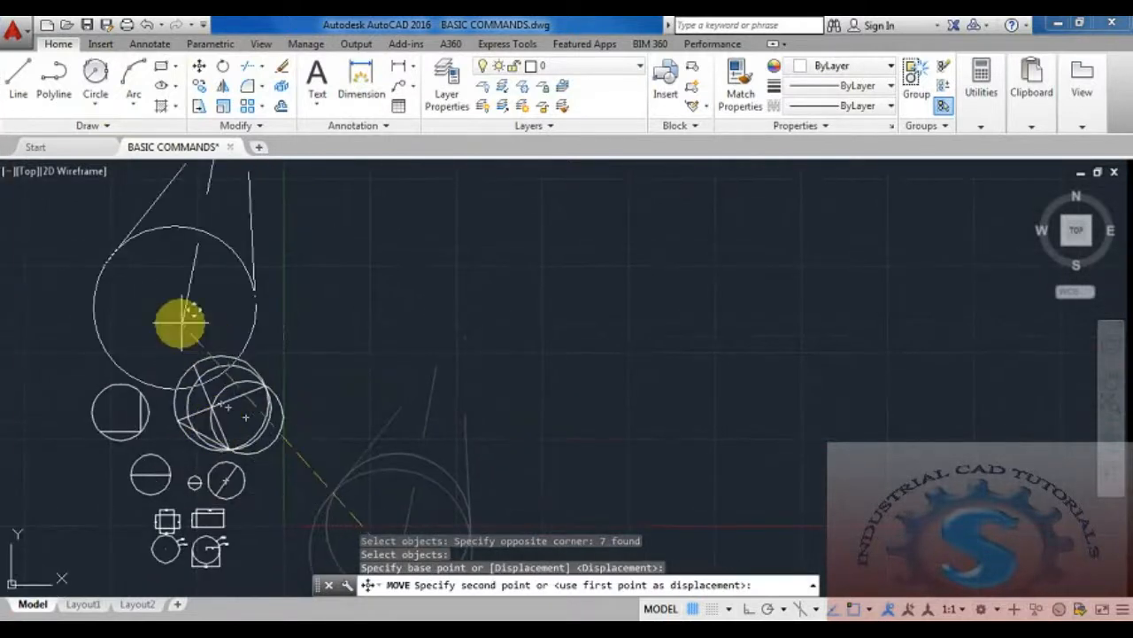
click(134, 296)
scroll(257, 345, down, 3)
scroll(359, 248, up, 3)
key(Escape)
middle_drag(429, 347, 474, 253)
scroll(466, 257, down, 2)
scroll(374, 375, up, 2)
mouse_move(369, 379)
middle_down()
mouse_move(521, 400)
mouse_move(467, 379)
middle_up()
scroll(359, 389, down, 2)
scroll(356, 387, up, 2)
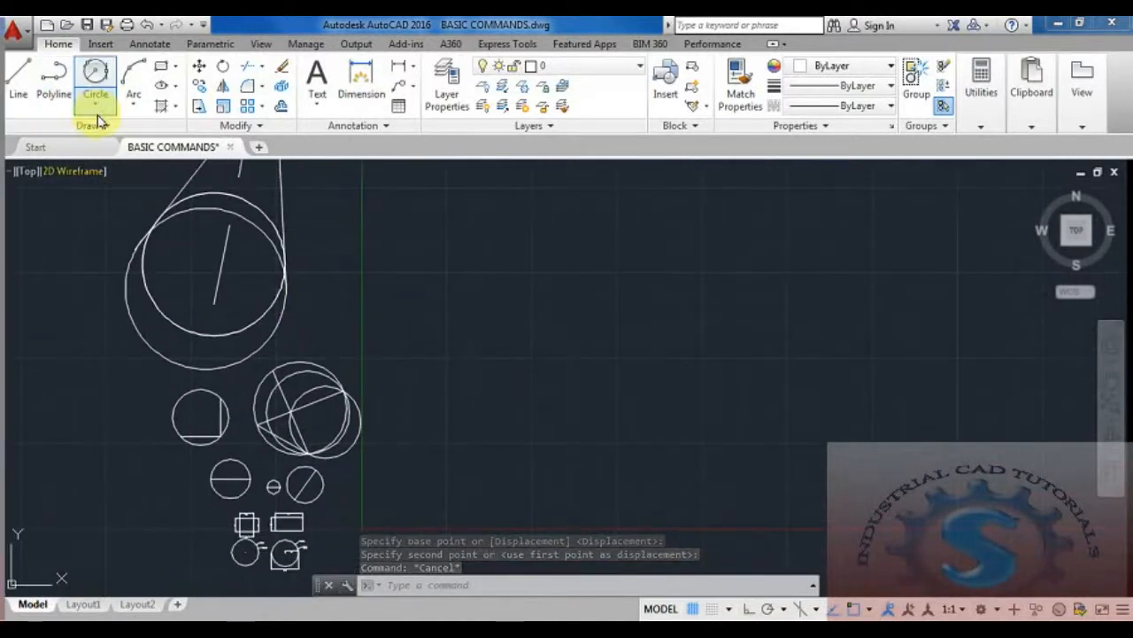
click(96, 104)
click(526, 405)
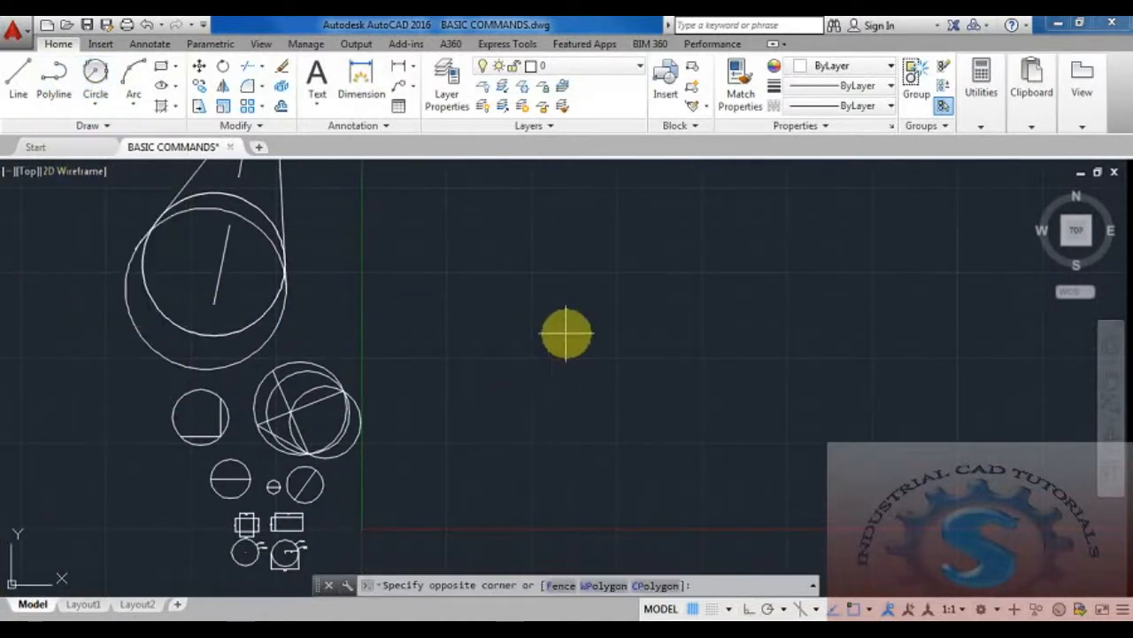
key(Escape)
Draw a long line rising to the right in the empty space beside the earlier circle examples
middle_drag(561, 331, 455, 362)
key(Return)
click(403, 359)
click(658, 205)
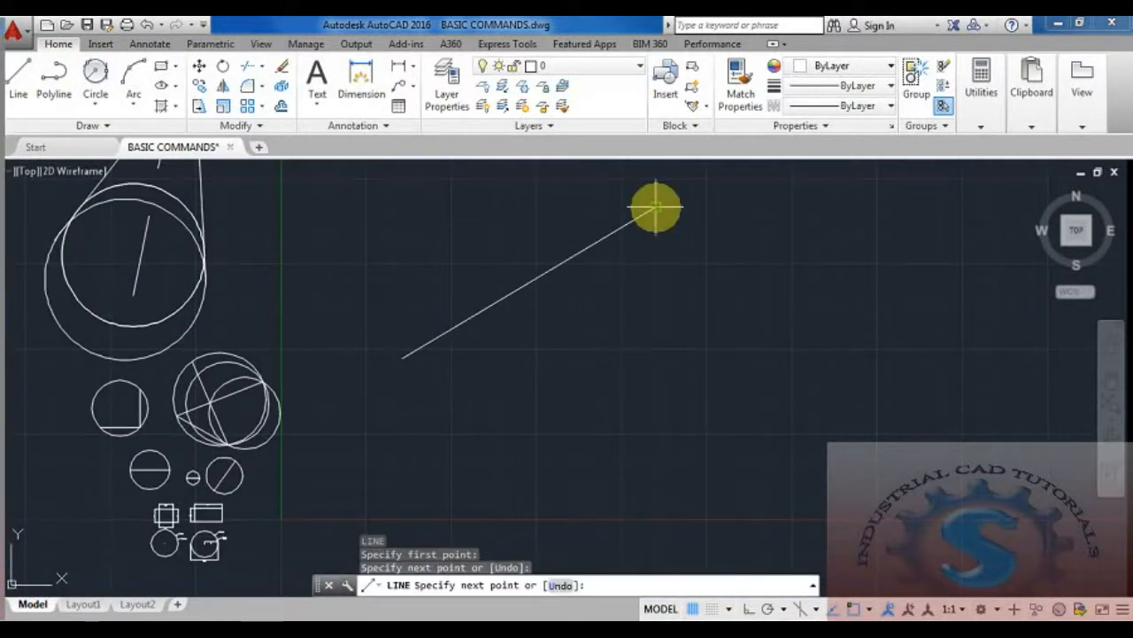
key(Escape)
Draw a second, nearly vertical line to the right of the long slanted line
middle_drag(738, 410, 654, 286)
text(L)
key(Return)
key(Return)
scroll(620, 292, down, 2)
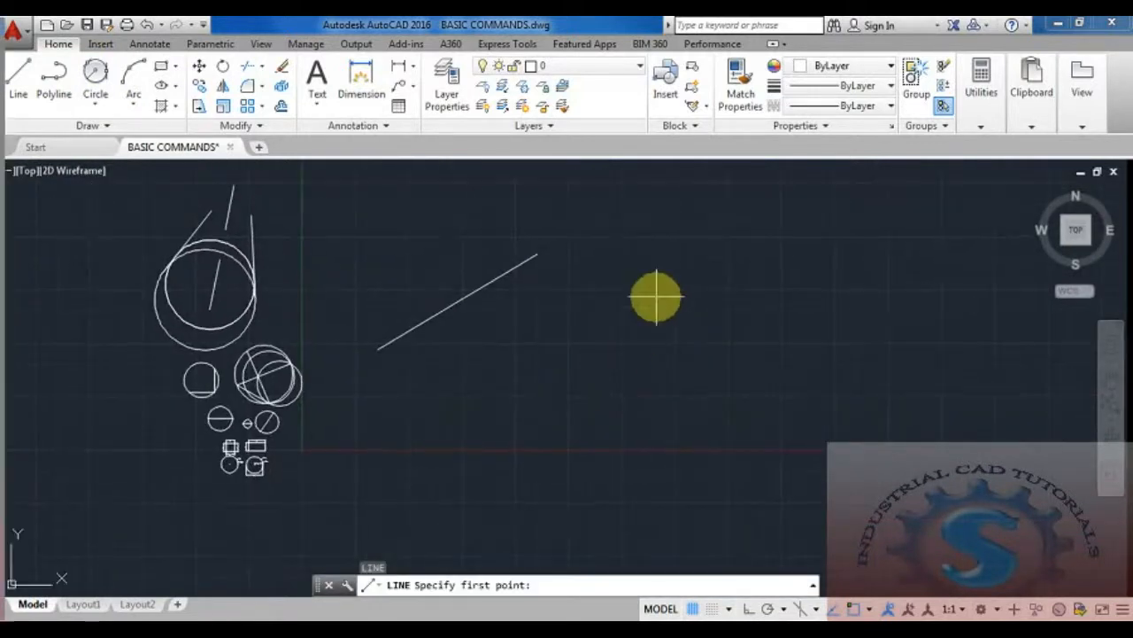
click(655, 294)
key(Escape)
Draw a third, nearly horizontal line below the slanted and the steep line
middle_drag(724, 485, 603, 308)
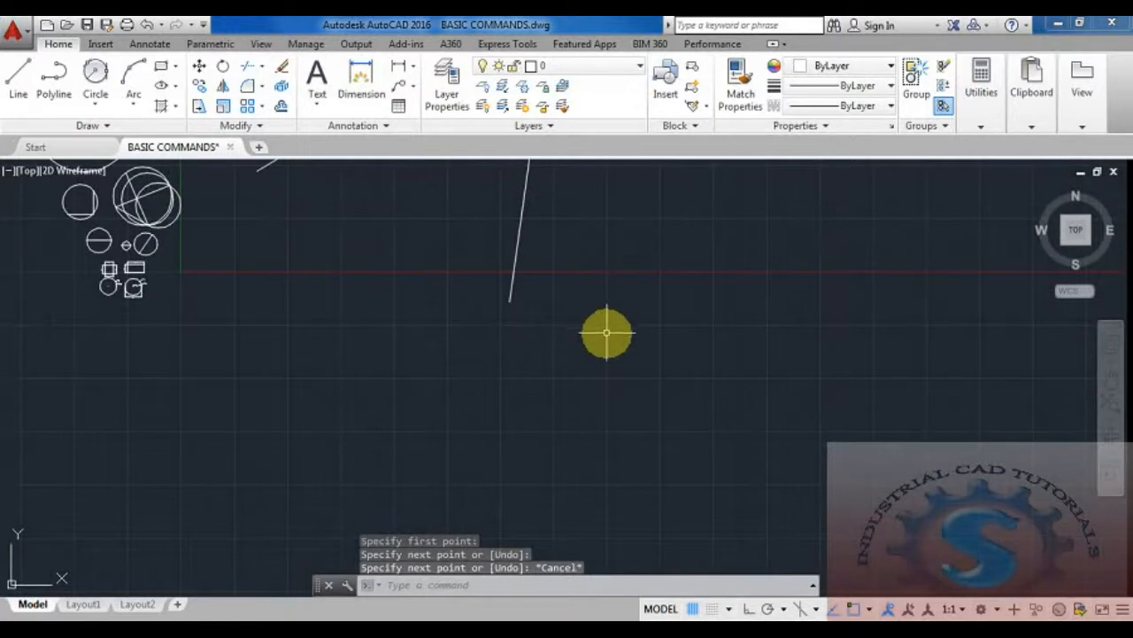
key(Return)
click(233, 316)
scroll(474, 363, down, 5)
key(Escape)
scroll(514, 435, up, 5)
middle_drag(514, 435, 573, 424)
Try a Tan, Tan, Radius circle on the slanted and steep lines, picking a point on the lower line while setting the radius
click(94, 76)
click(333, 252)
click(494, 336)
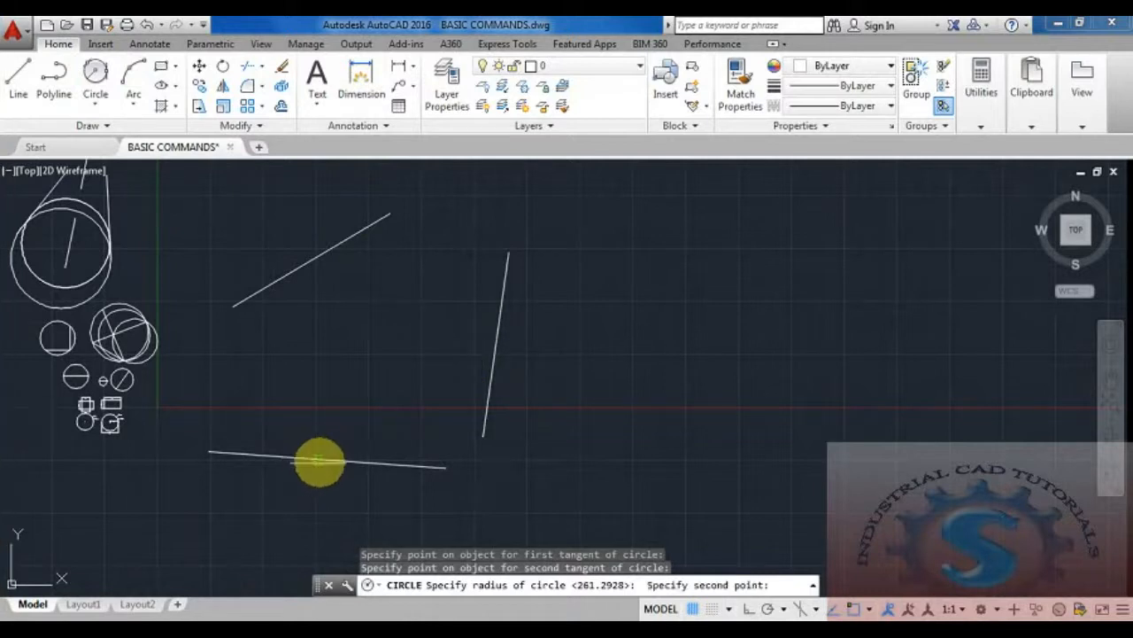
click(322, 462)
scroll(404, 398, down, 2)
scroll(456, 288, up, 2)
middle_drag(460, 280, 487, 440)
key(Escape)
scroll(523, 397, down, 2)
scroll(534, 405, up, 3)
scroll(472, 345, down, 2)
Delete the small circle above the three lines
click(488, 436)
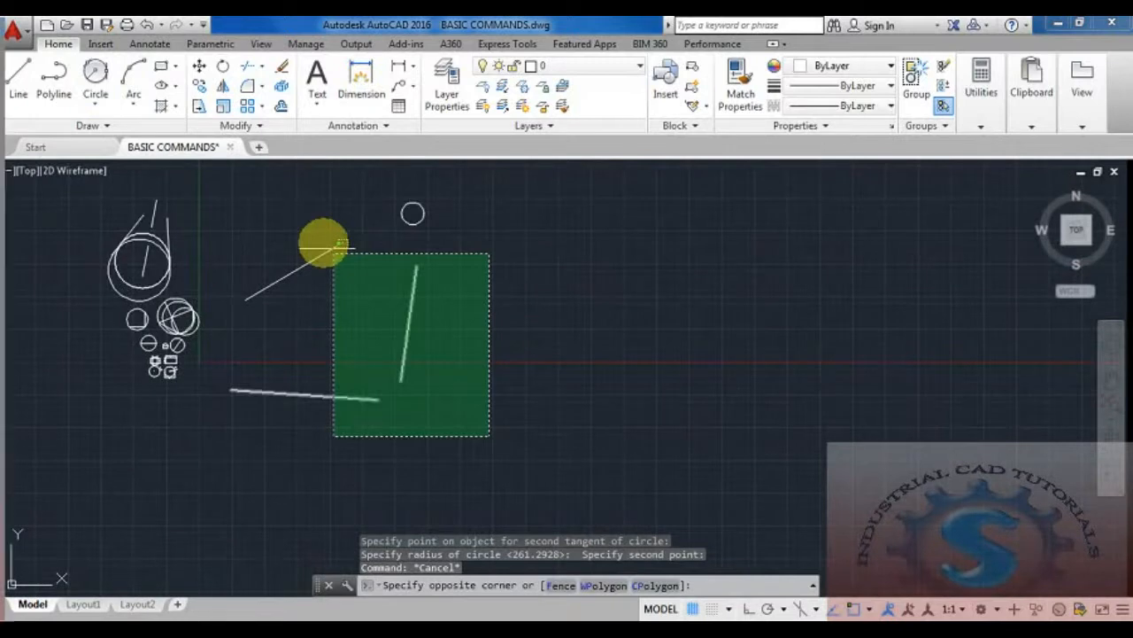
click(268, 190)
key(Escape)
key(Escape)
click(406, 199)
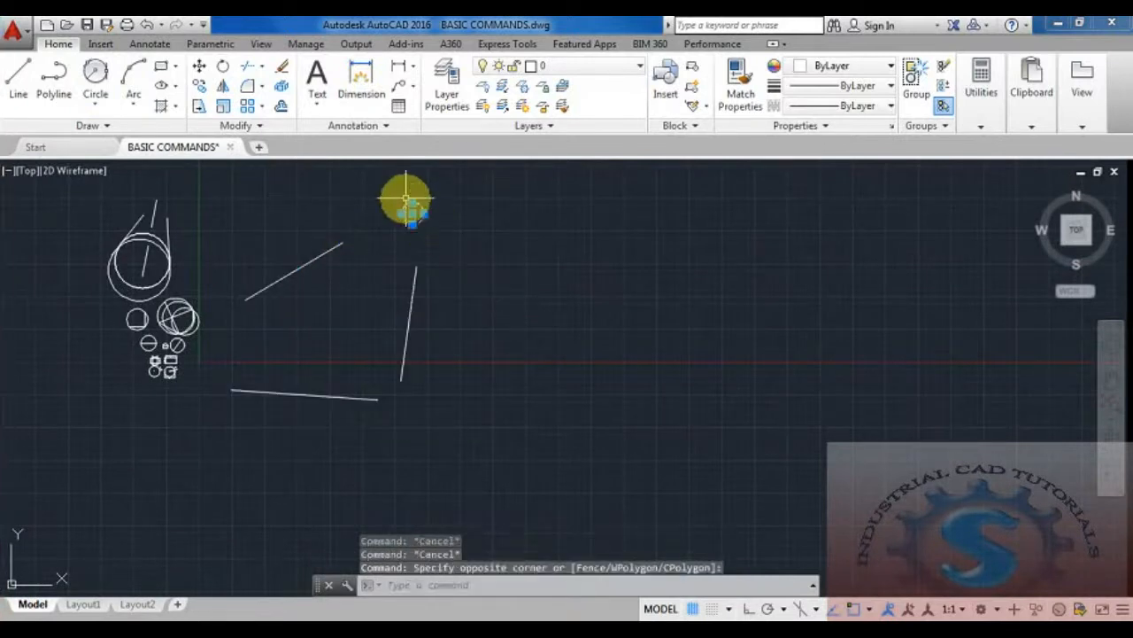
key(Delete)
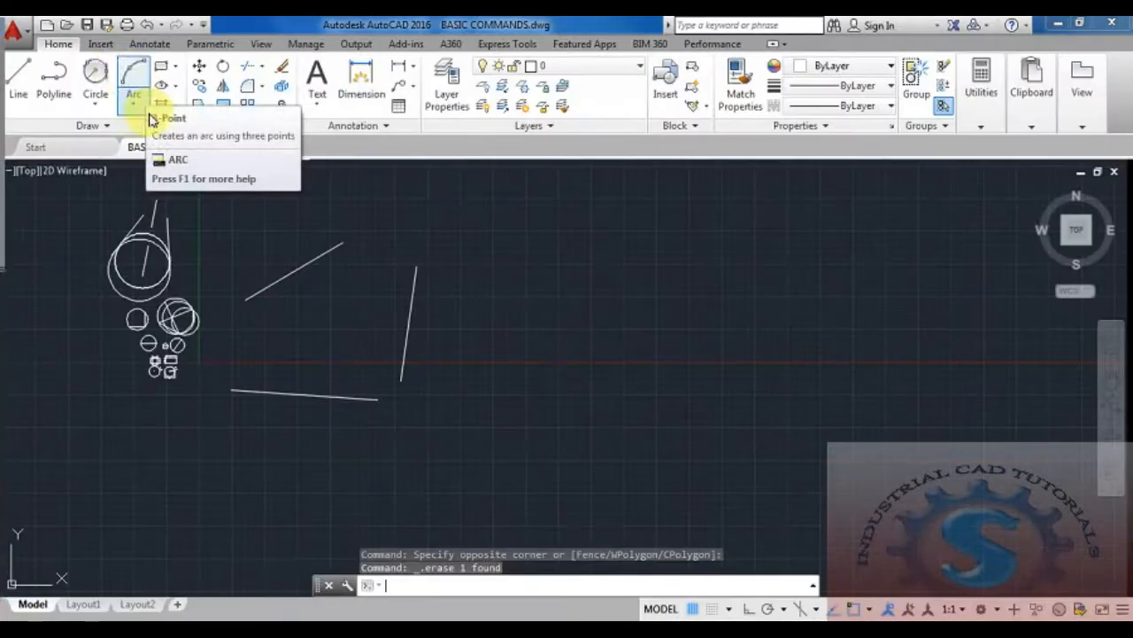
Create a Tan, Tan, Tan circle touching the slanted line, the steep line and the lower line
click(285, 274)
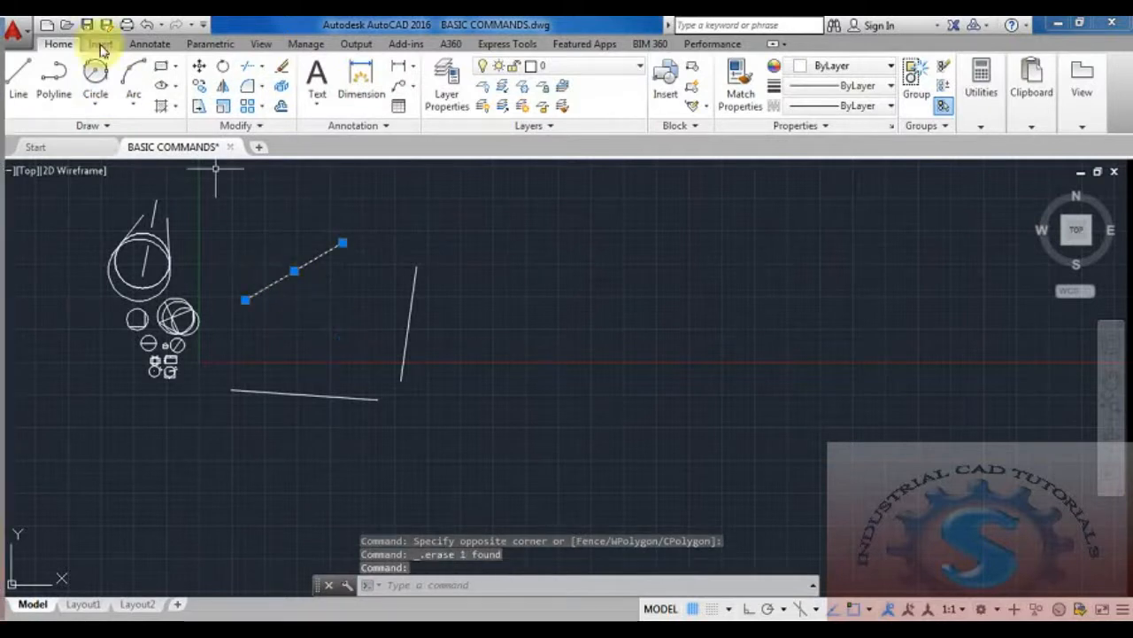
click(96, 103)
click(141, 306)
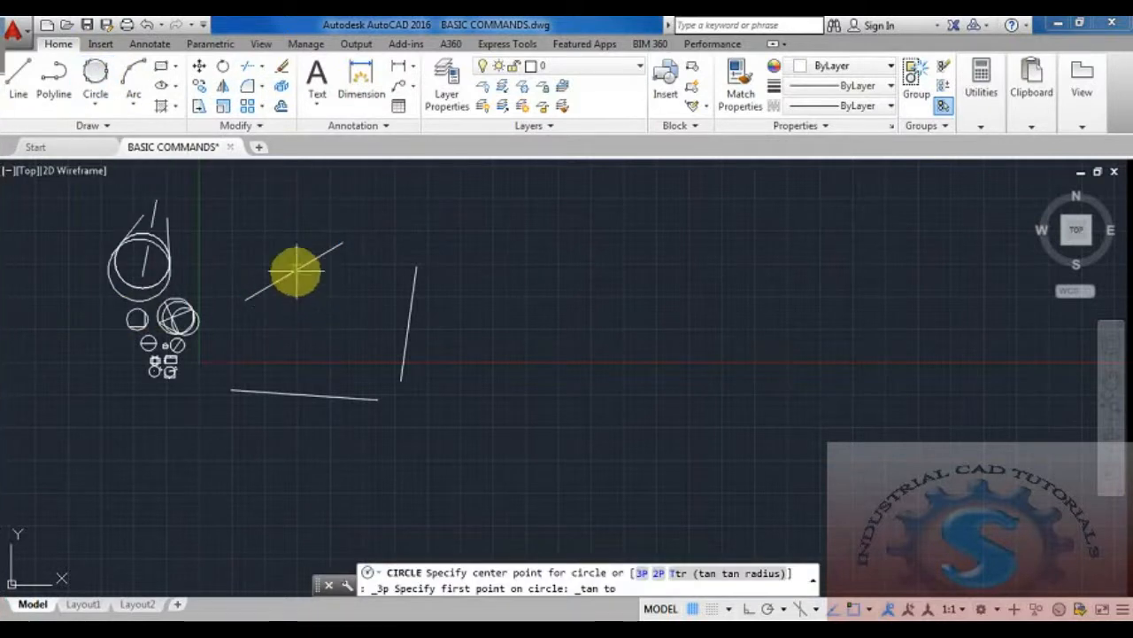
click(295, 270)
click(408, 326)
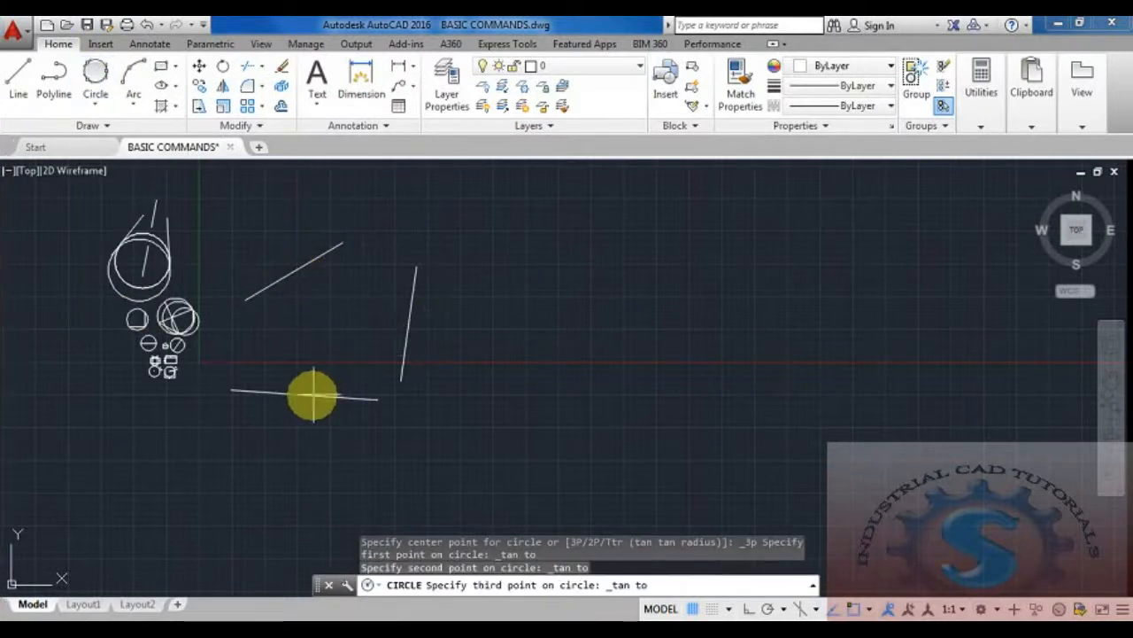
click(311, 395)
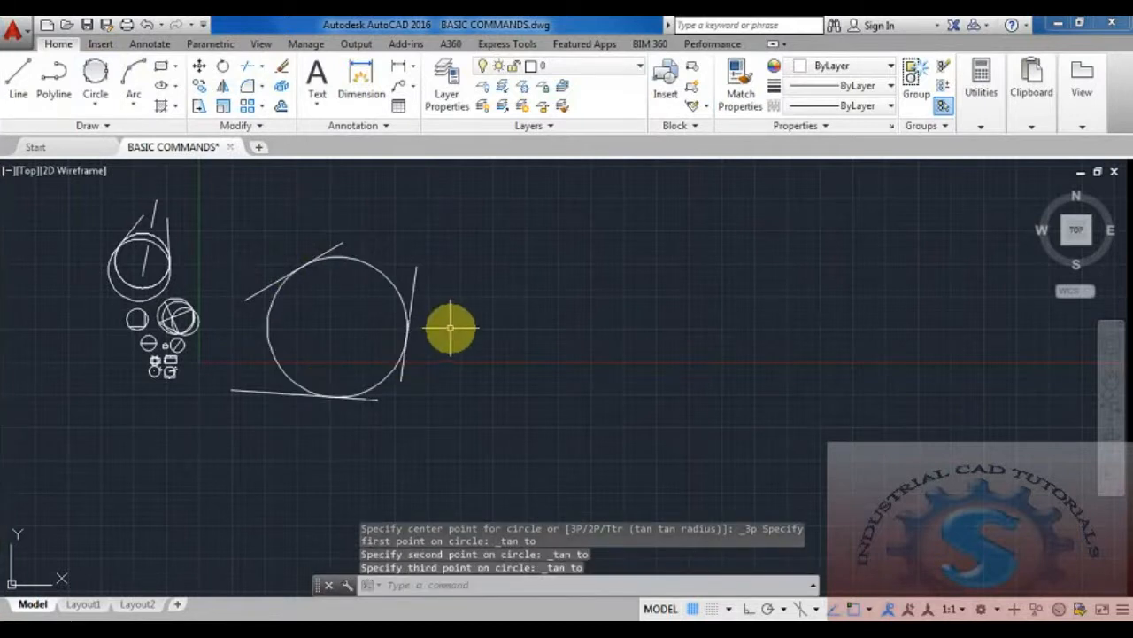
Draw a shorter line sloping down to the left in the space to the right of the large tangent circle
scroll(455, 325, up, 2)
middle_drag(456, 325, 431, 354)
key(Escape)
text(l)
key(Return)
click(533, 252)
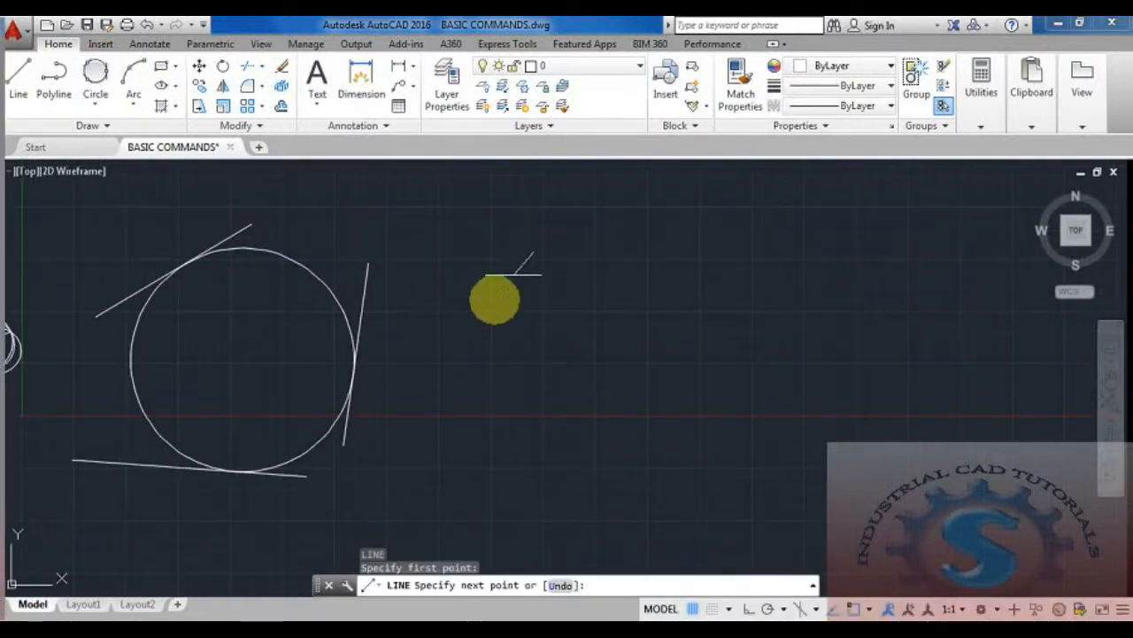
click(478, 323)
key(Escape)
Draw a line sloping down to the right beside the short slanted line, with their upper ends close together
middle_drag(655, 359, 620, 341)
text(l)
key(Return)
click(553, 240)
click(599, 331)
key(Escape)
Draw a nearly horizontal line below the two short slanted lines
middle_drag(652, 388, 608, 348)
text(l)
key(Return)
click(423, 336)
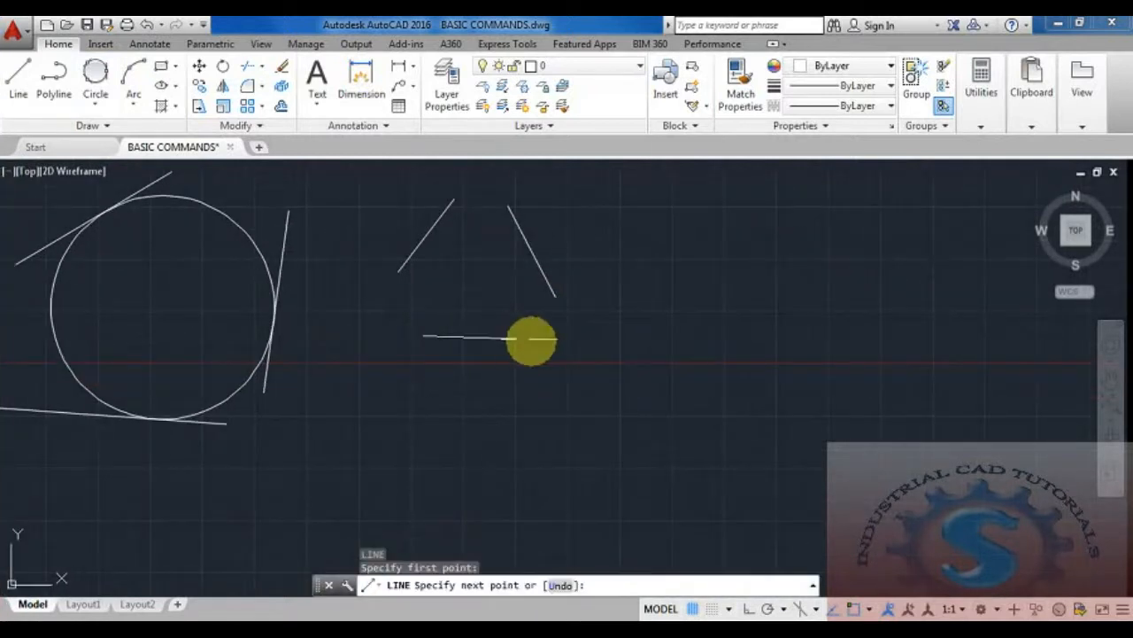
click(532, 340)
key(Escape)
Create a second Tan, Tan, Tan circle touching the three short lines
click(102, 80)
click(427, 237)
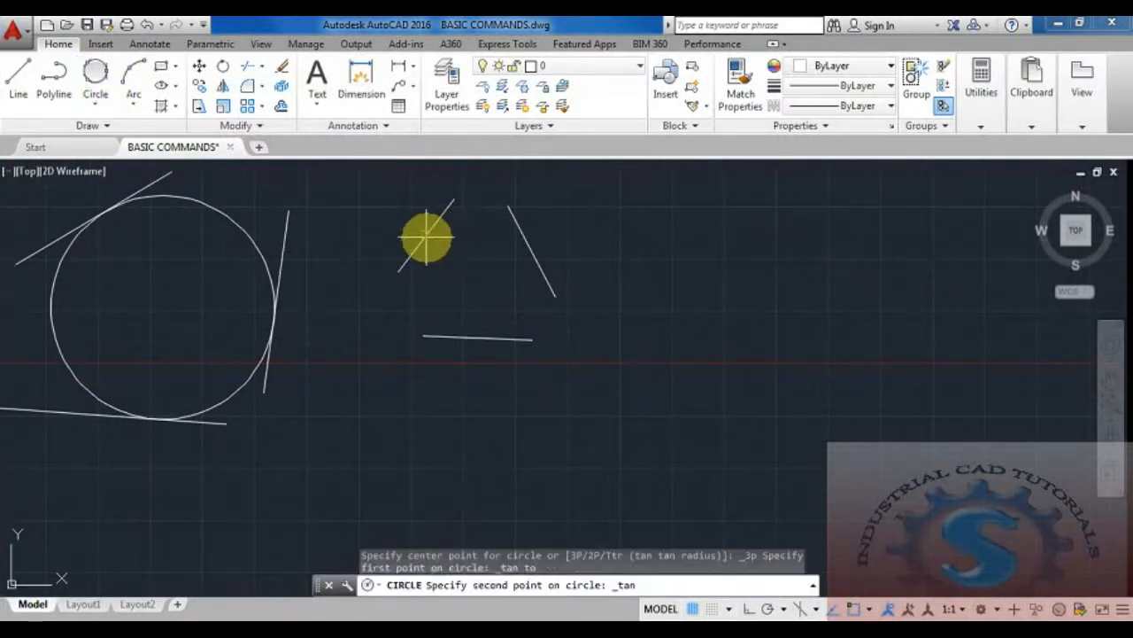
click(527, 246)
click(478, 337)
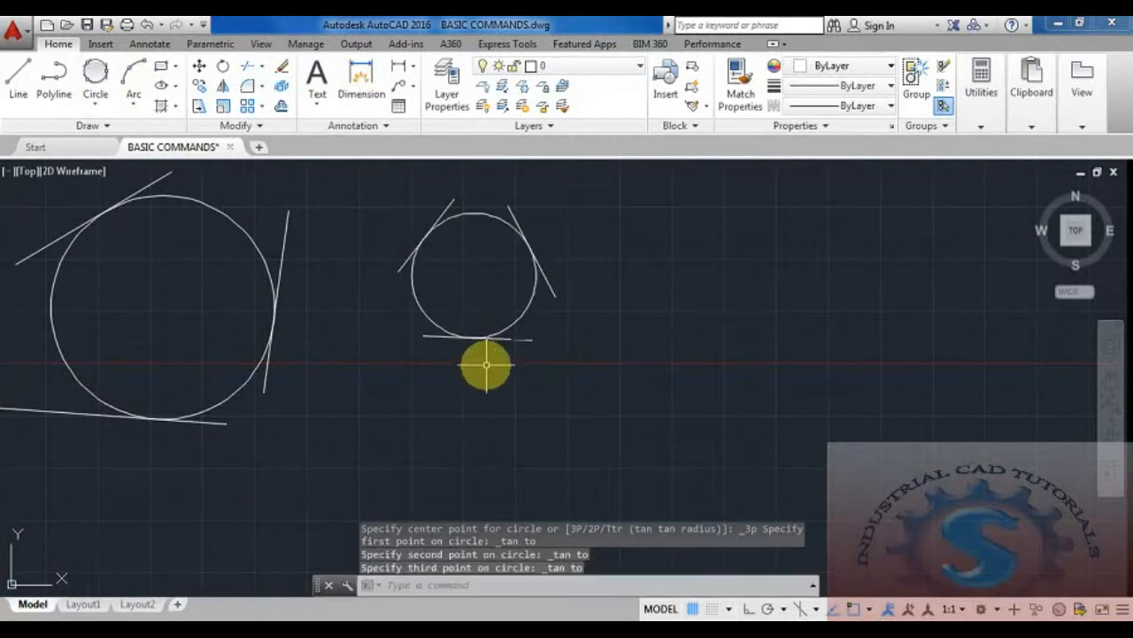
Examine both Tan, Tan, Tan circles up close and within the whole drawing, and review the available circle creation methods
scroll(486, 364, down, 3)
click(13, 40)
click(43, 187)
scroll(414, 357, up, 3)
scroll(416, 357, down, 4)
scroll(464, 374, up, 2)
mouse_move(465, 396)
middle_down()
mouse_move(572, 413)
mouse_move(623, 507)
middle_up()
scroll(406, 428, up, 2)
middle_drag(479, 424, 478, 403)
scroll(255, 469, up, 4)
scroll(255, 470, down, 4)
scroll(248, 445, up, 4)
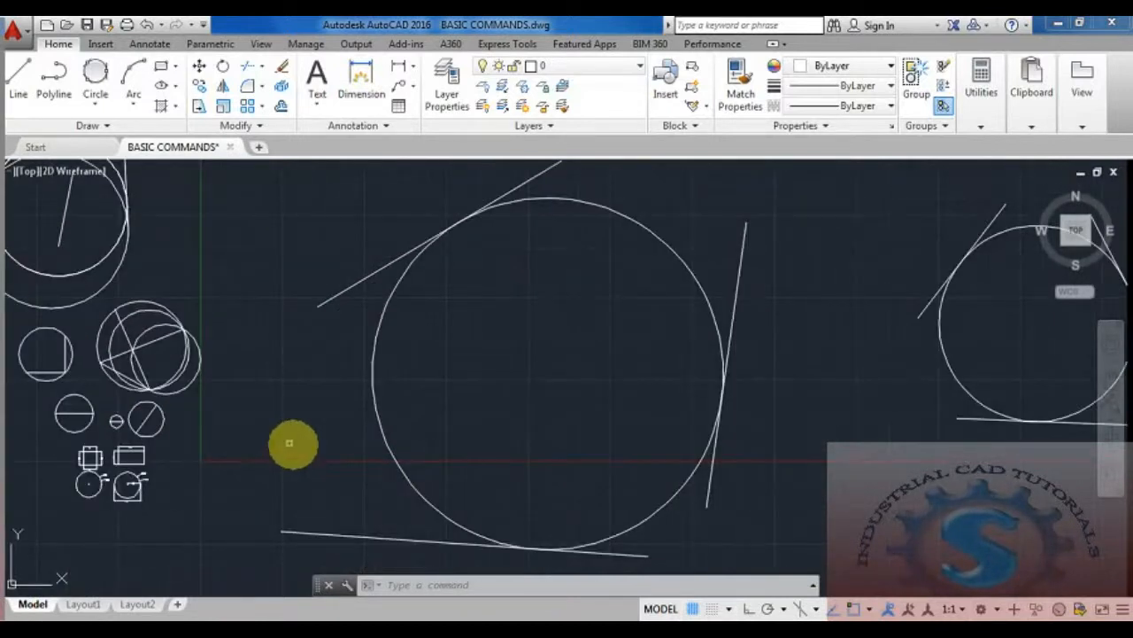
scroll(277, 454, down, 2)
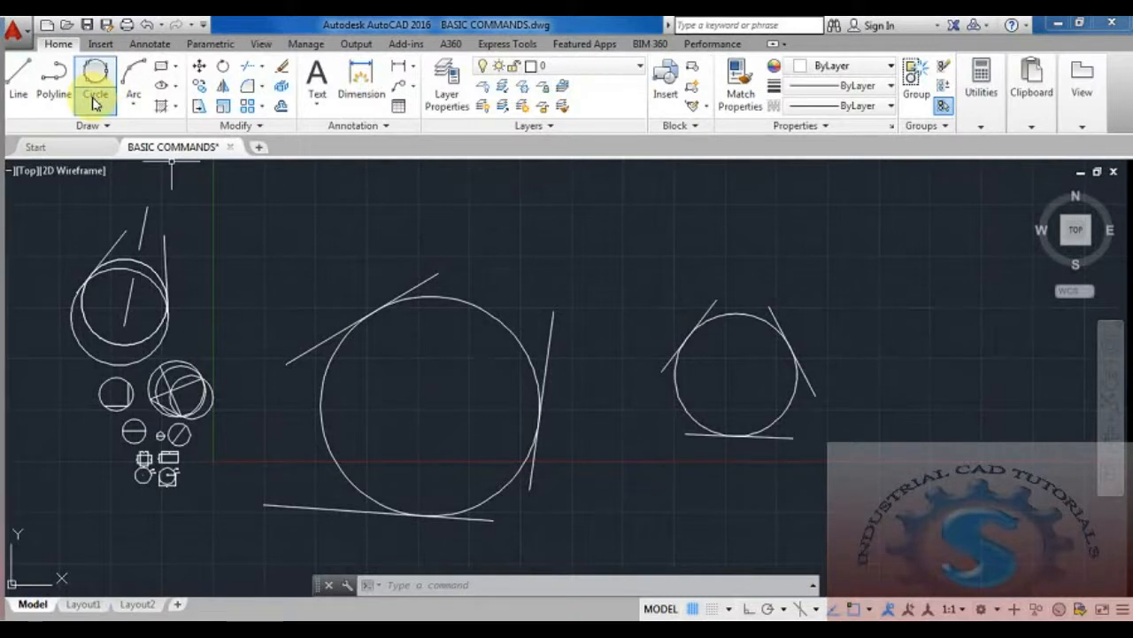
click(97, 104)
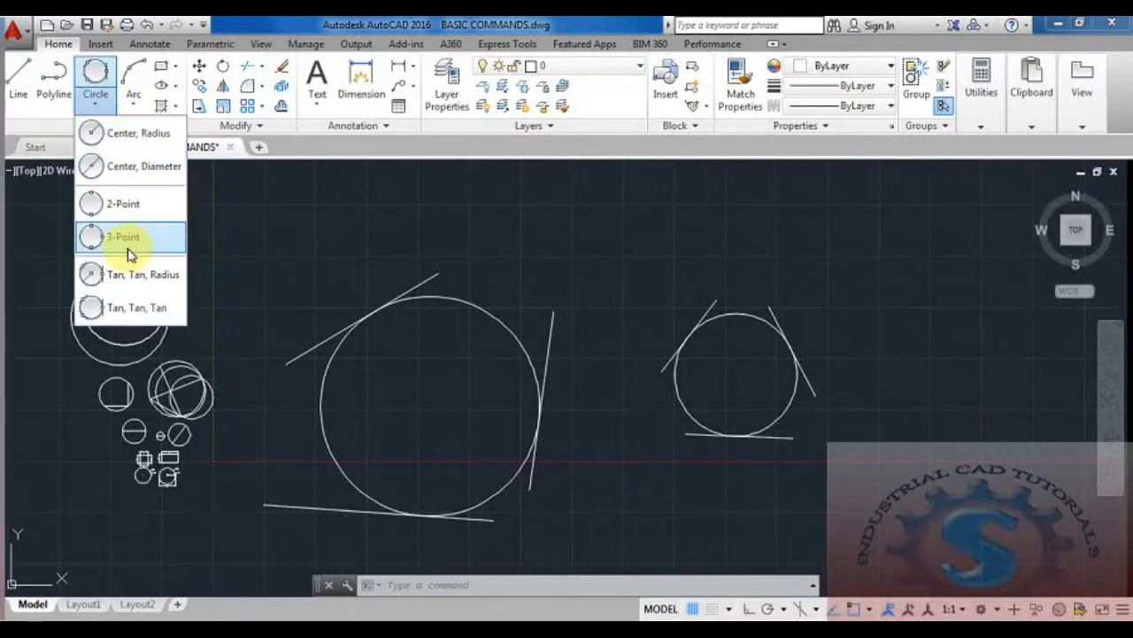
click(534, 294)
scroll(565, 332, down, 2)
mouse_move(562, 332)
middle_down()
mouse_move(549, 322)
mouse_move(549, 365)
mouse_move(577, 351)
mouse_move(626, 373)
mouse_move(572, 356)
middle_up()
scroll(550, 321, up, 2)
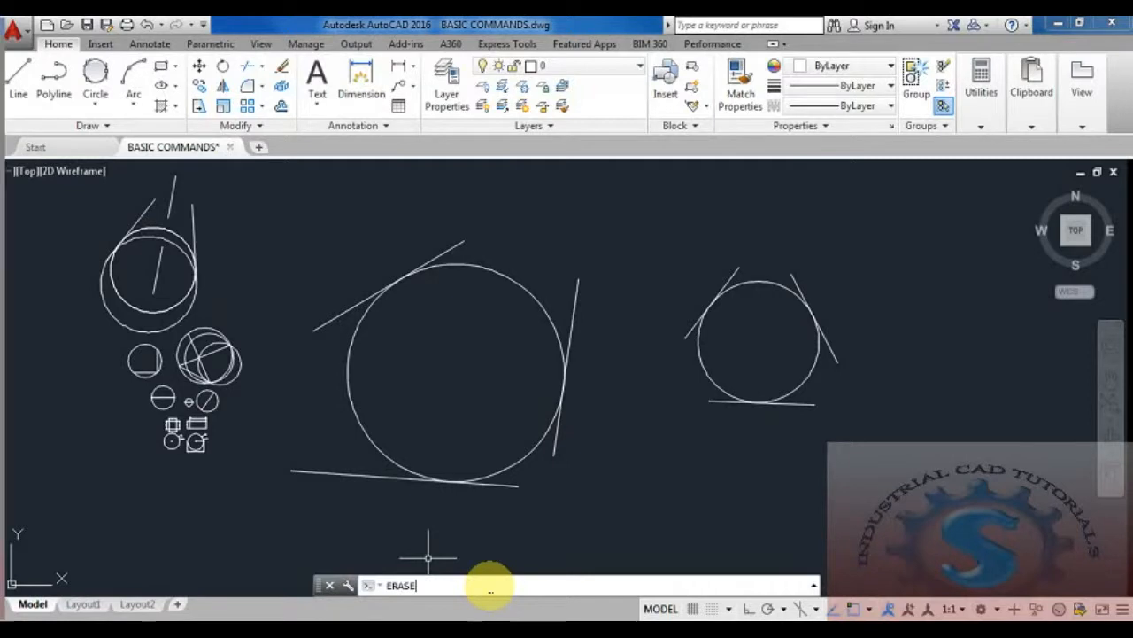
Erase the large Tan, Tan, Tan circle and its three tangent lines with the ERASE command
scroll(571, 453, up, 2)
click(545, 435)
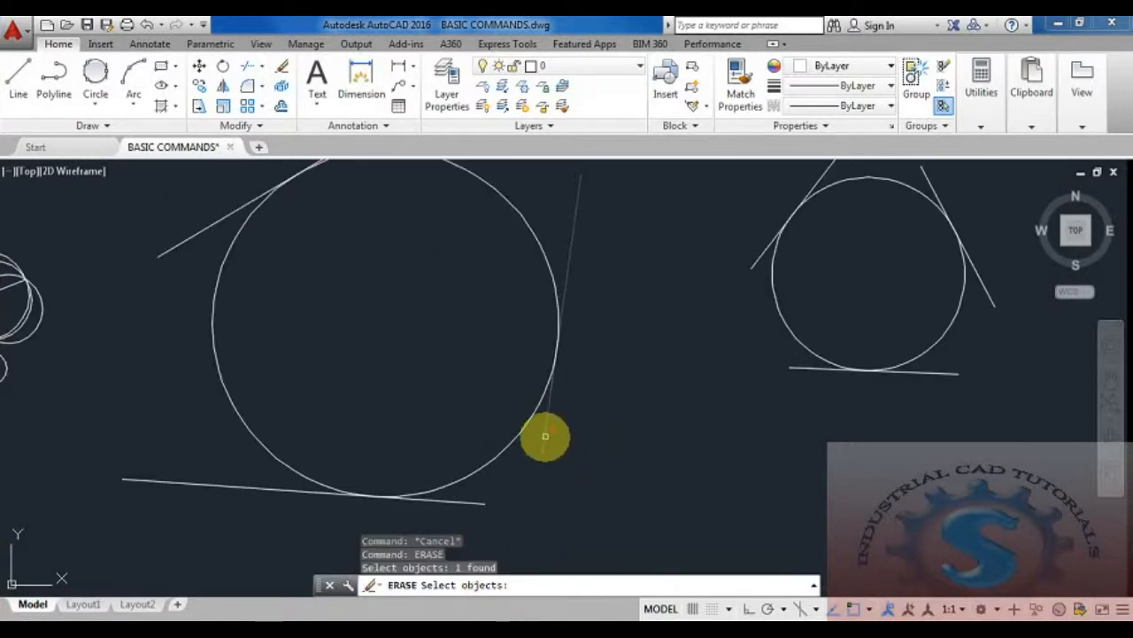
click(481, 488)
scroll(481, 467, down, 2)
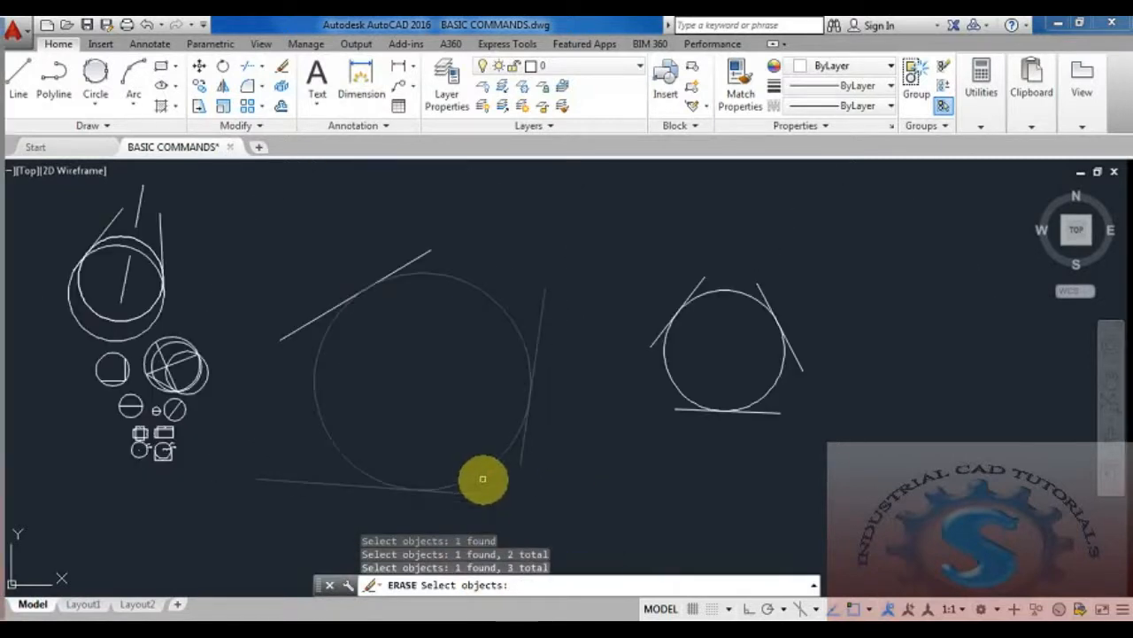
click(330, 309)
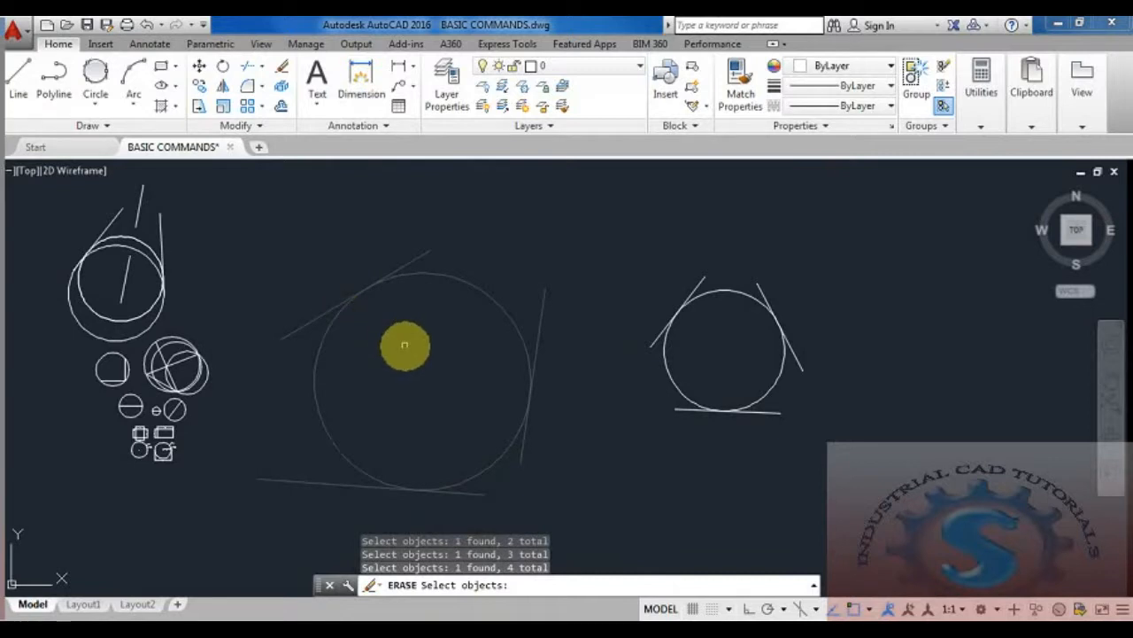
key(Return)
middle_drag(576, 371, 528, 361)
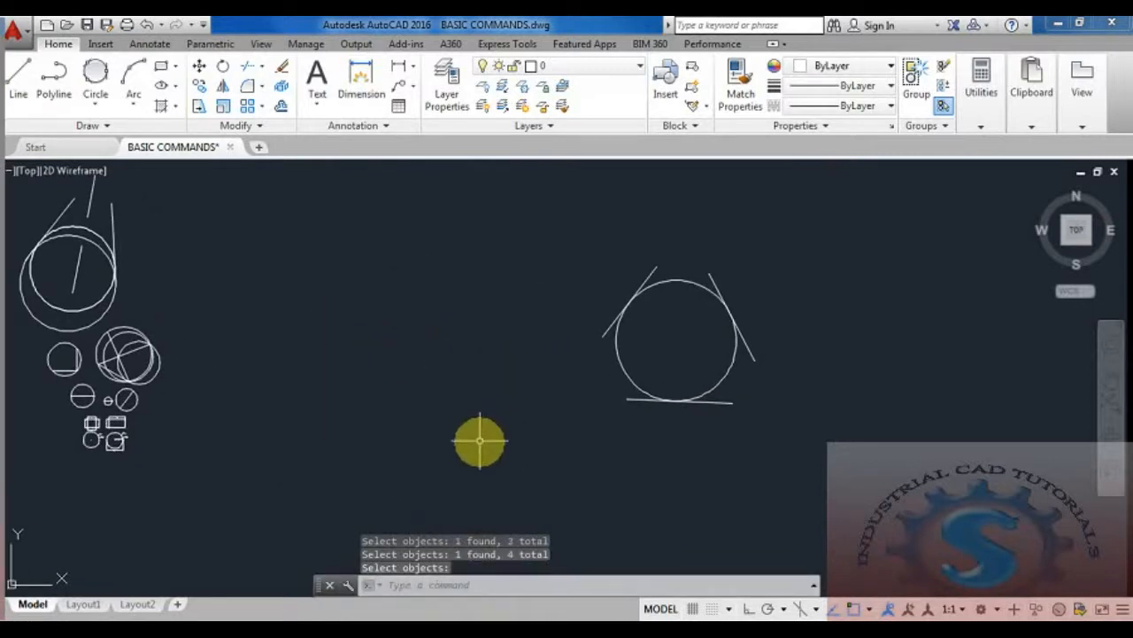
click(414, 586)
text(ERASE)
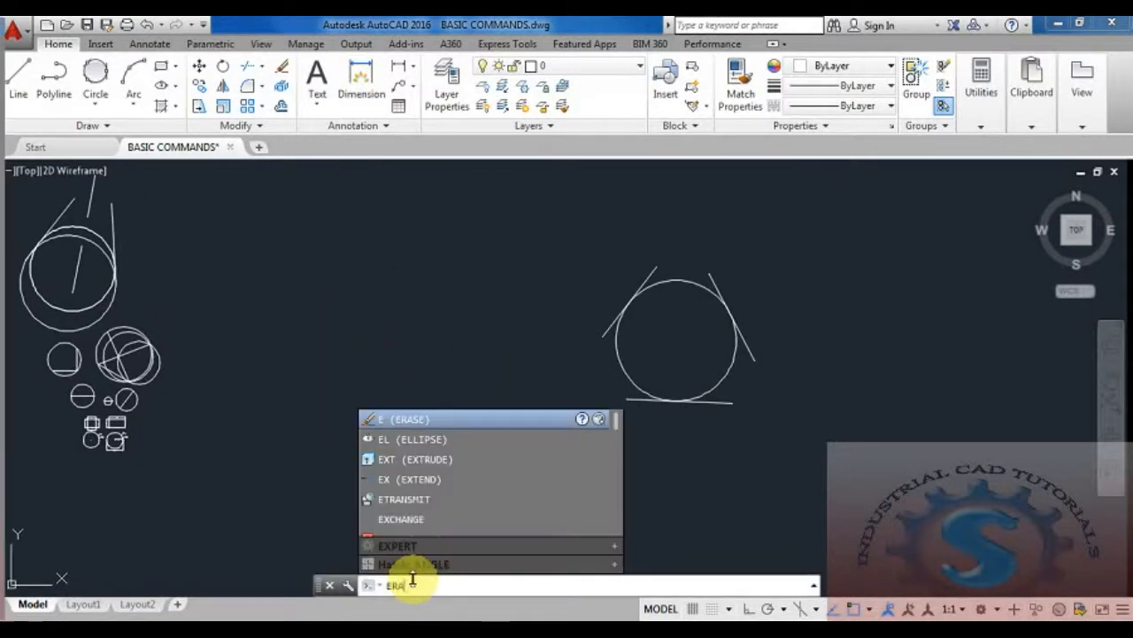
key(Return)
click(603, 334)
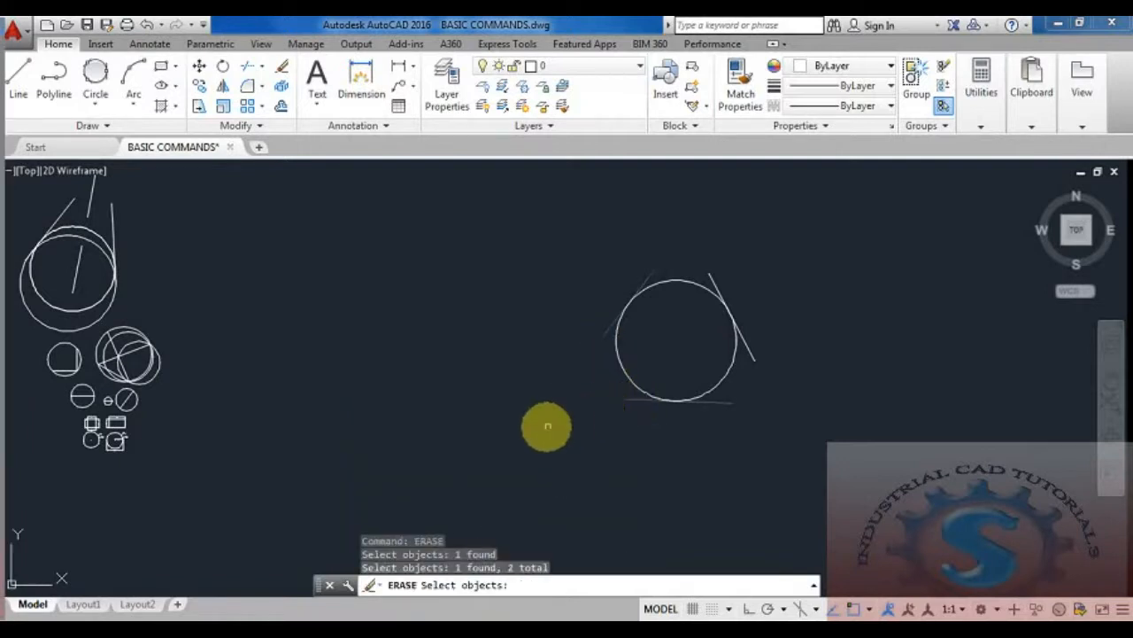
key(Escape)
key(Escape)
Examine the earlier circle, square and rectangle examples up close and together with the remaining tangent circle
middle_drag(150, 355, 298, 382)
scroll(280, 300, up, 4)
middle_drag(281, 310, 327, 499)
scroll(325, 381, down, 4)
scroll(567, 498, down, 2)
middle_drag(567, 498, 413, 385)
scroll(512, 437, up, 2)
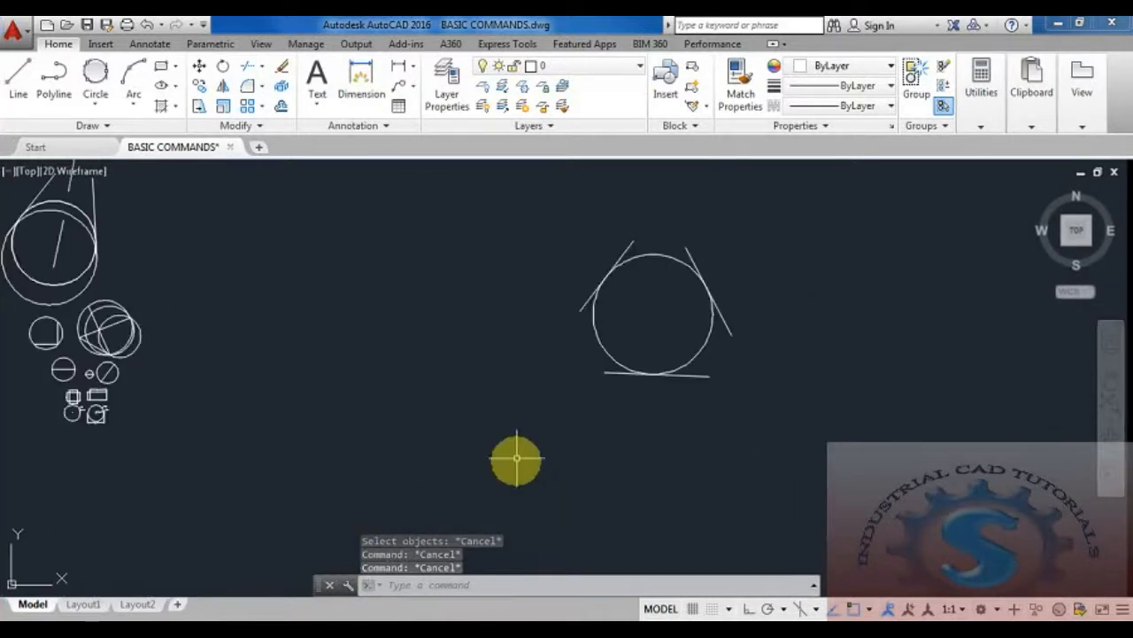
middle_drag(516, 459, 478, 492)
Look at the command suggestions for MA, such as MATCHPROP, without starting any command
text(MA)
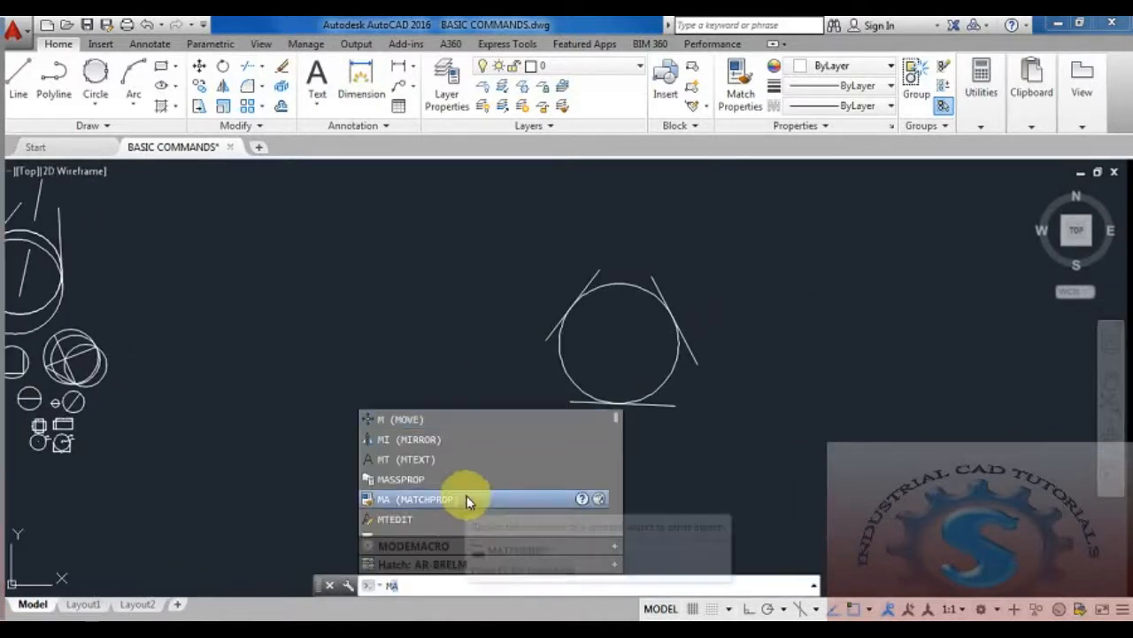
key(Escape)
scroll(519, 458, down, 2)
middle_drag(519, 457, 532, 485)
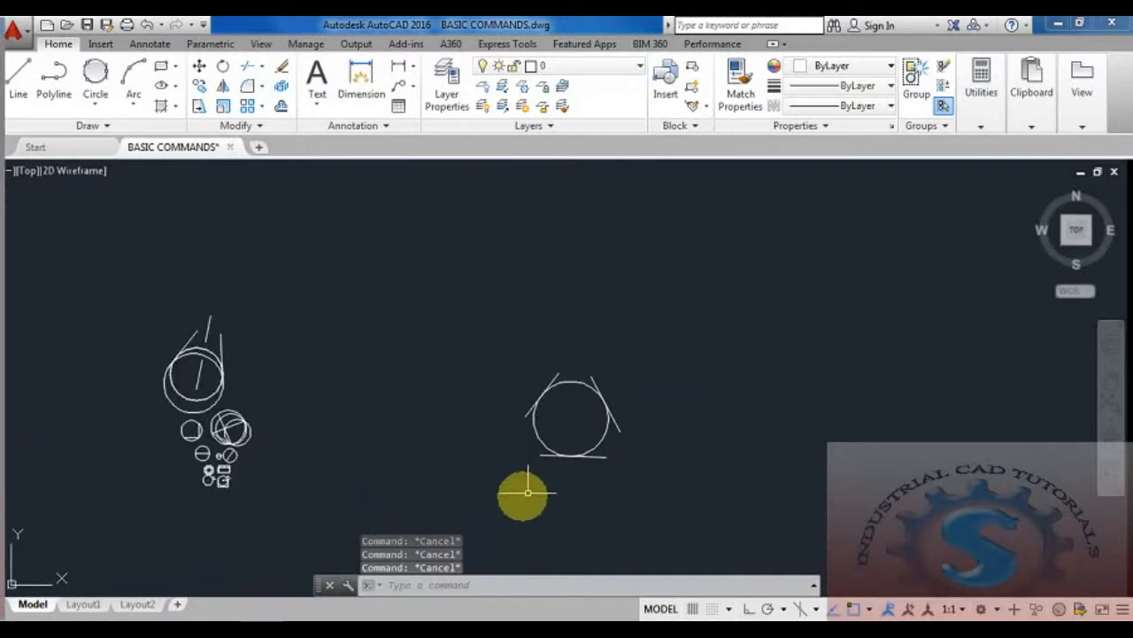
scroll(515, 490, up, 2)
scroll(531, 462, down, 2)
scroll(498, 425, up, 2)
mouse_move(515, 440)
middle_down()
mouse_move(528, 455)
mouse_move(491, 445)
middle_up()
click(410, 584)
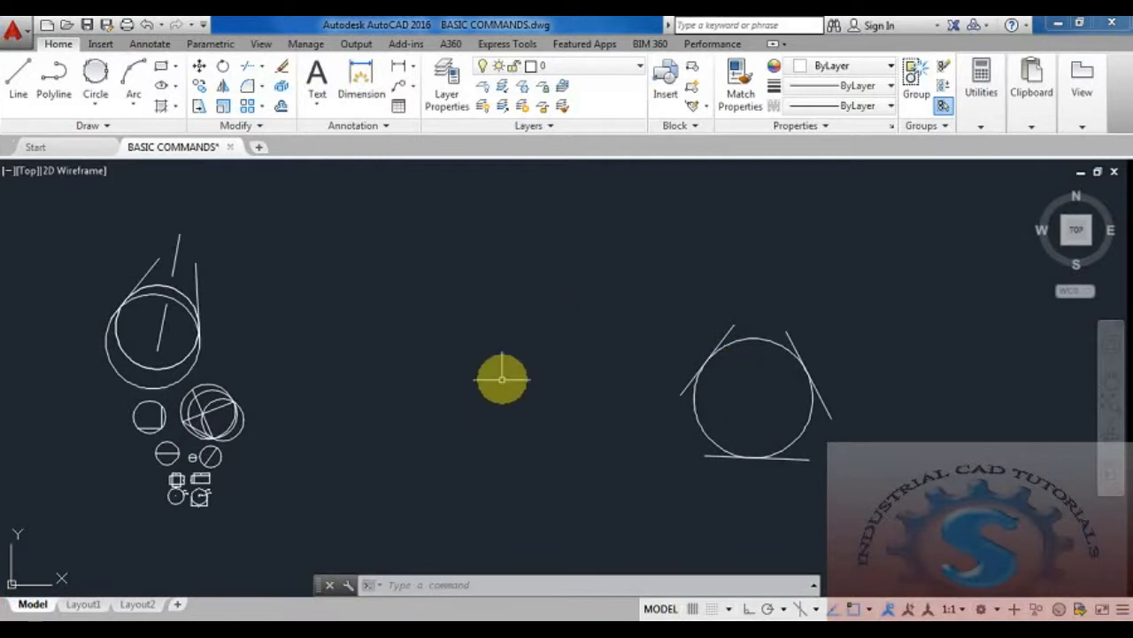
key(Escape)
key(Escape)
key(Escape)
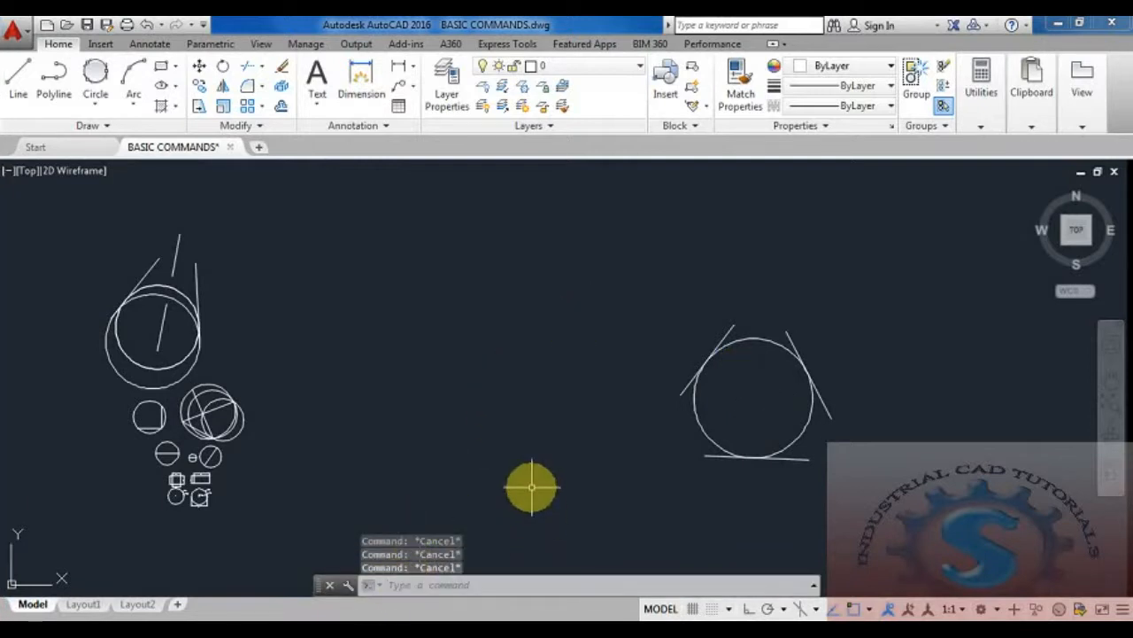
mouse_move(156, 417)
middle_down()
mouse_move(413, 385)
mouse_move(424, 438)
mouse_move(409, 485)
middle_up()
scroll(362, 367, up, 1)
middle_drag(362, 367, 356, 241)
scroll(357, 243, down, 1)
scroll(370, 334, up, 1)
middle_drag(370, 368, 371, 409)
scroll(371, 392, down, 1)
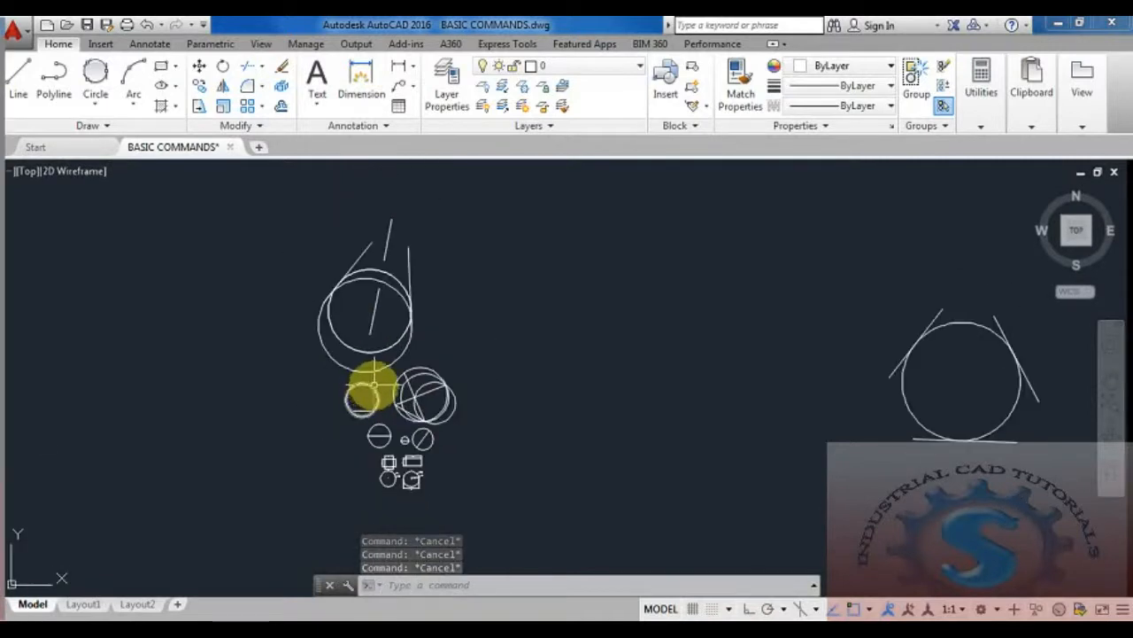
Undo the erasure of the large Tan, Tan, Tan circle and its three tangent lines
mouse_move(948, 386)
middle_down()
mouse_move(650, 372)
mouse_move(617, 351)
mouse_move(667, 362)
middle_up()
scroll(708, 338, up, 2)
scroll(560, 380, down, 1)
scroll(448, 391, down, 1)
middle_drag(450, 394, 548, 414)
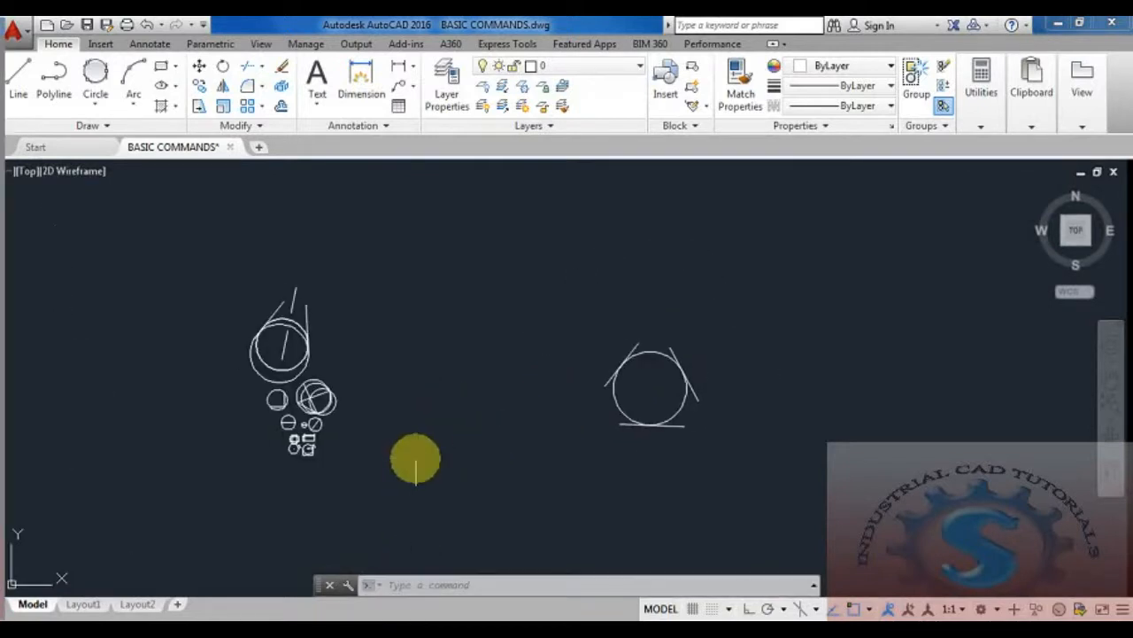
scroll(416, 458, up, 2)
key(ctrl+z)
key(ctrl+z)
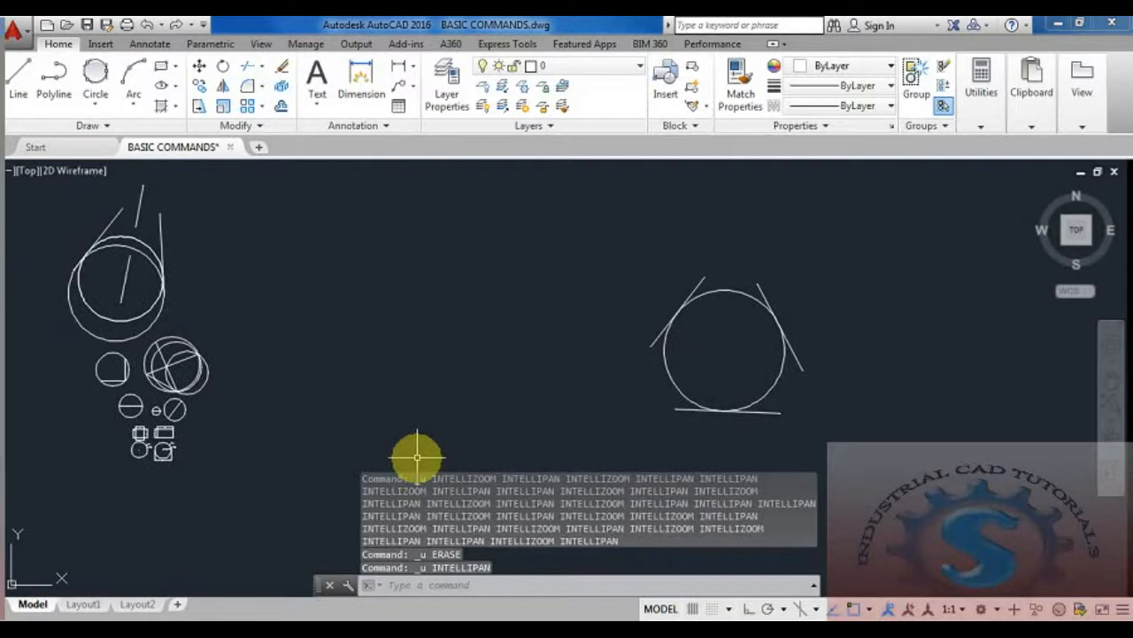
key(ctrl+z)
key(ctrl+z)
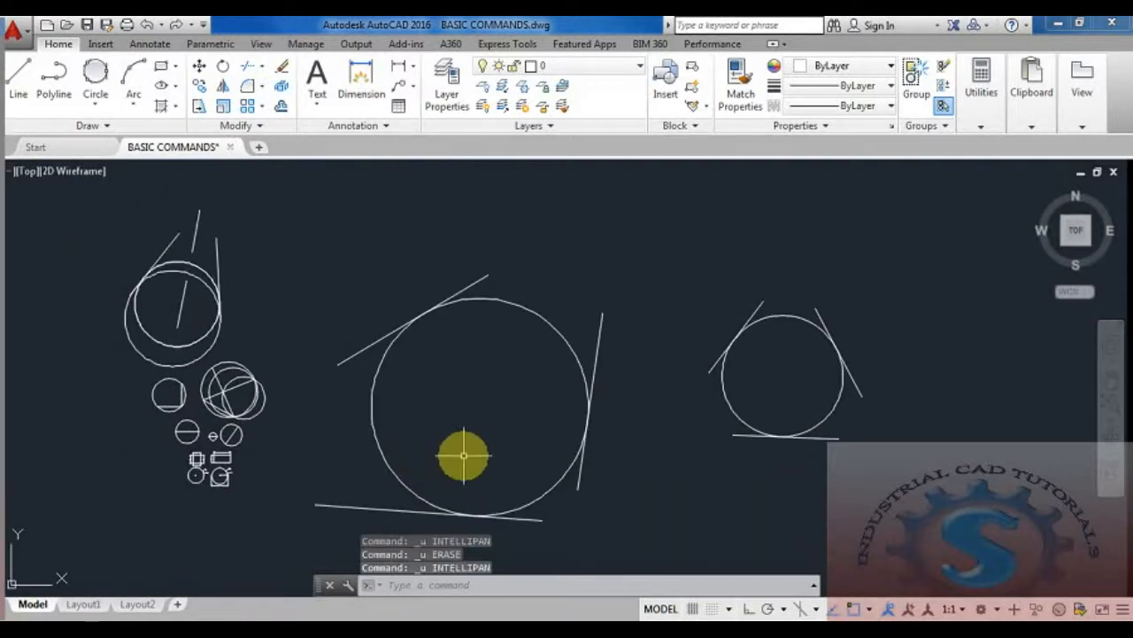
key(ctrl+z)
Start plotting the drawing with the doPDF 8 printer and A4 paper size
scroll(557, 424, up, 3)
scroll(557, 424, down, 3)
mouse_move(557, 424)
middle_down()
mouse_move(488, 417)
mouse_move(475, 431)
middle_up()
scroll(488, 417, up, 2)
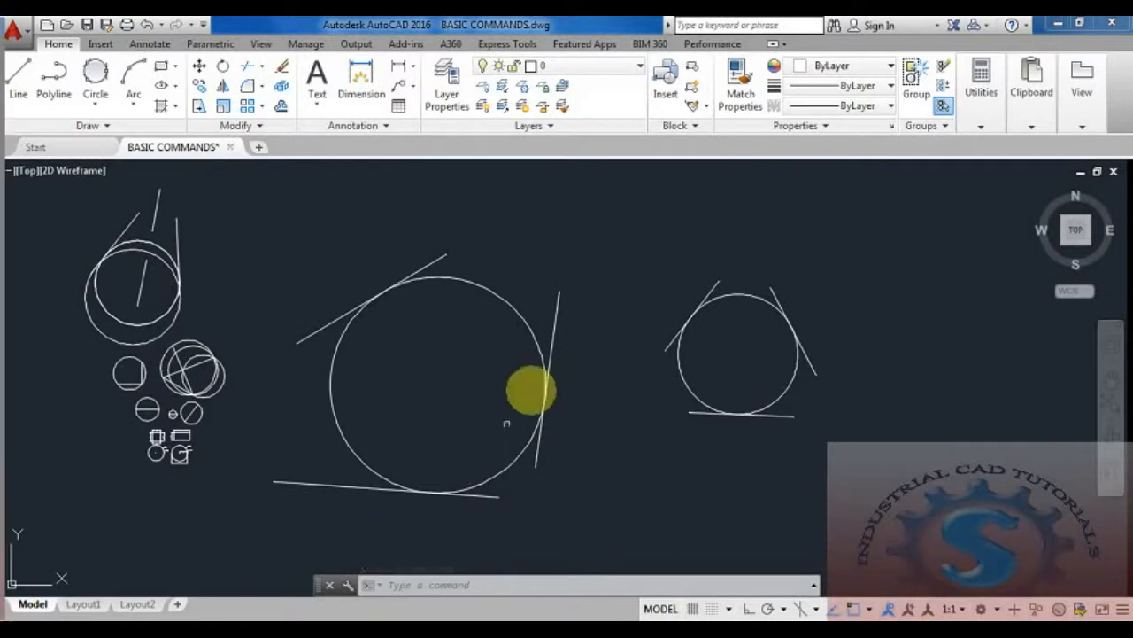
scroll(472, 380, down, 1)
scroll(488, 416, up, 1)
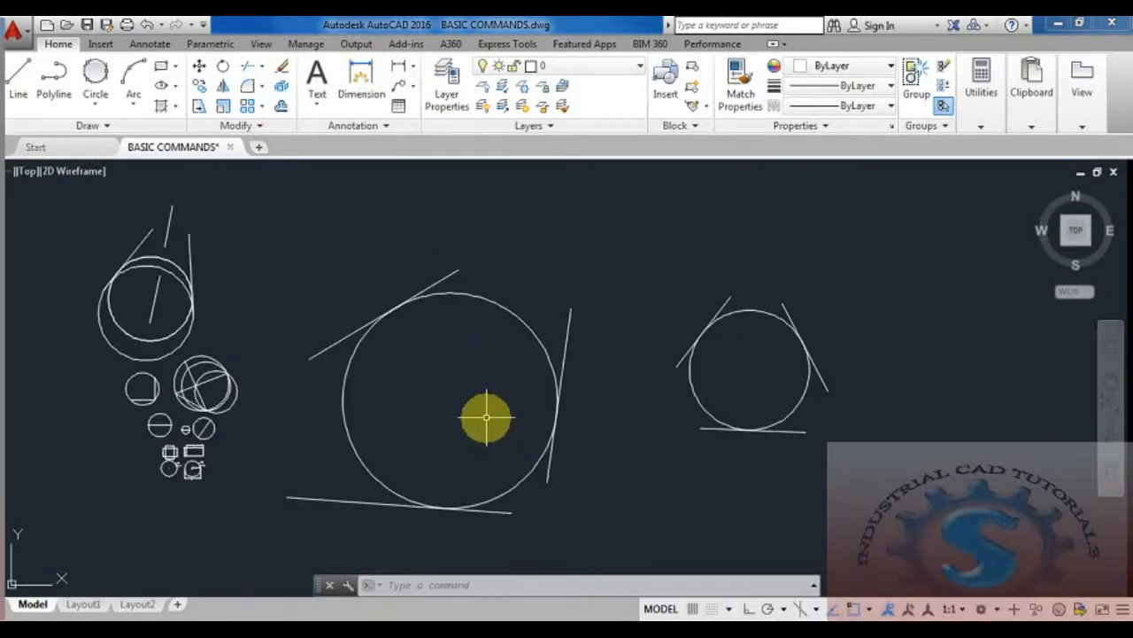
key(ctrl+p)
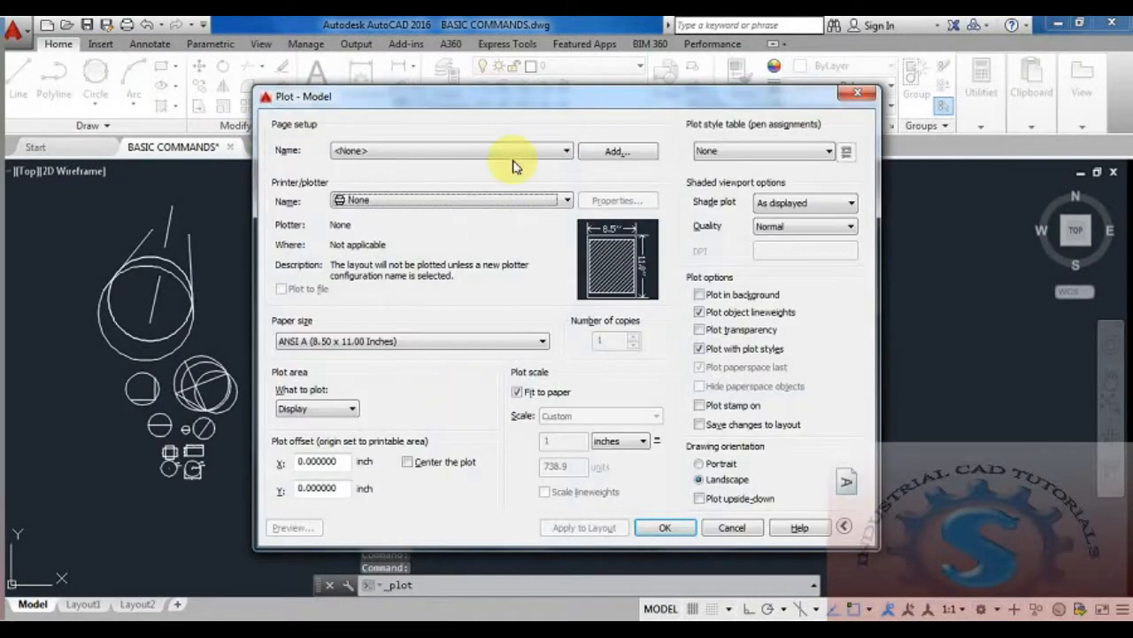
click(395, 201)
click(386, 259)
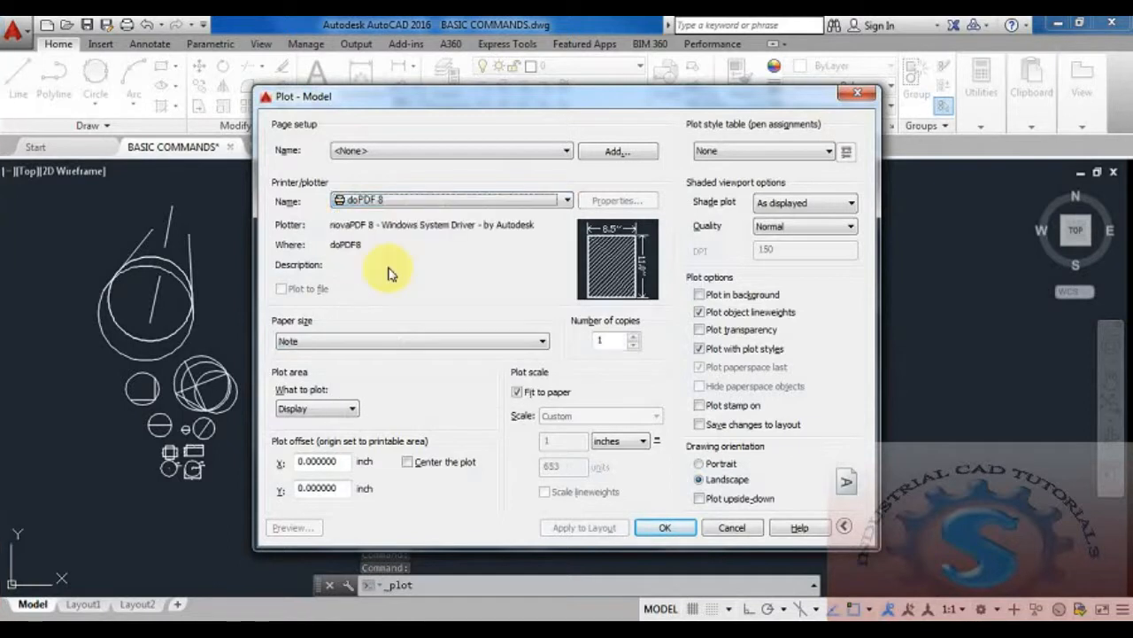
click(389, 342)
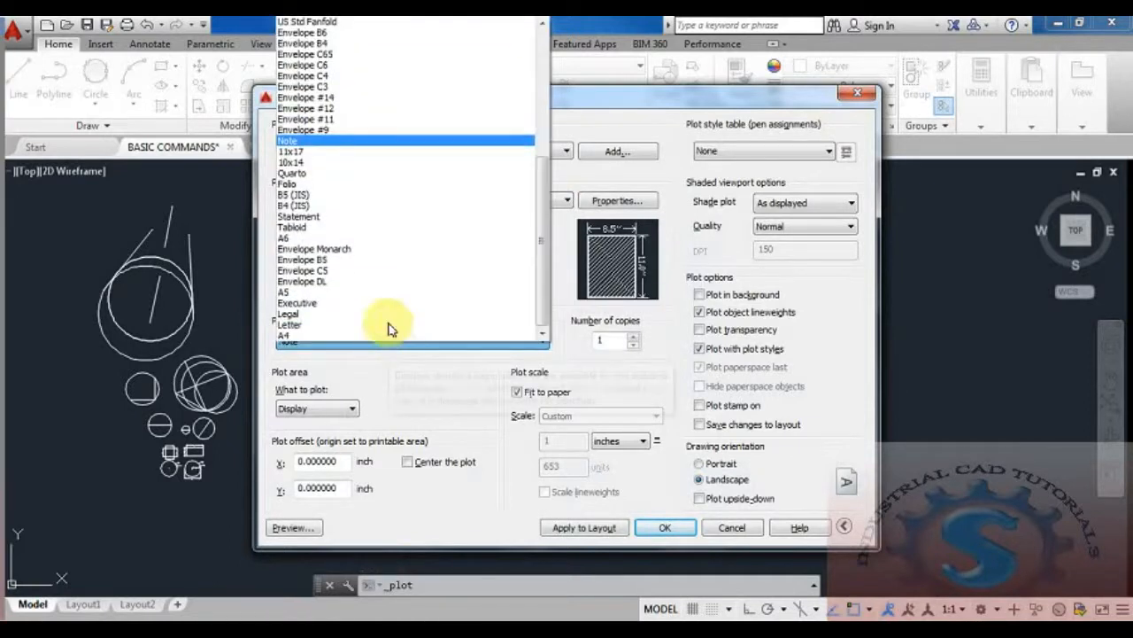
click(324, 339)
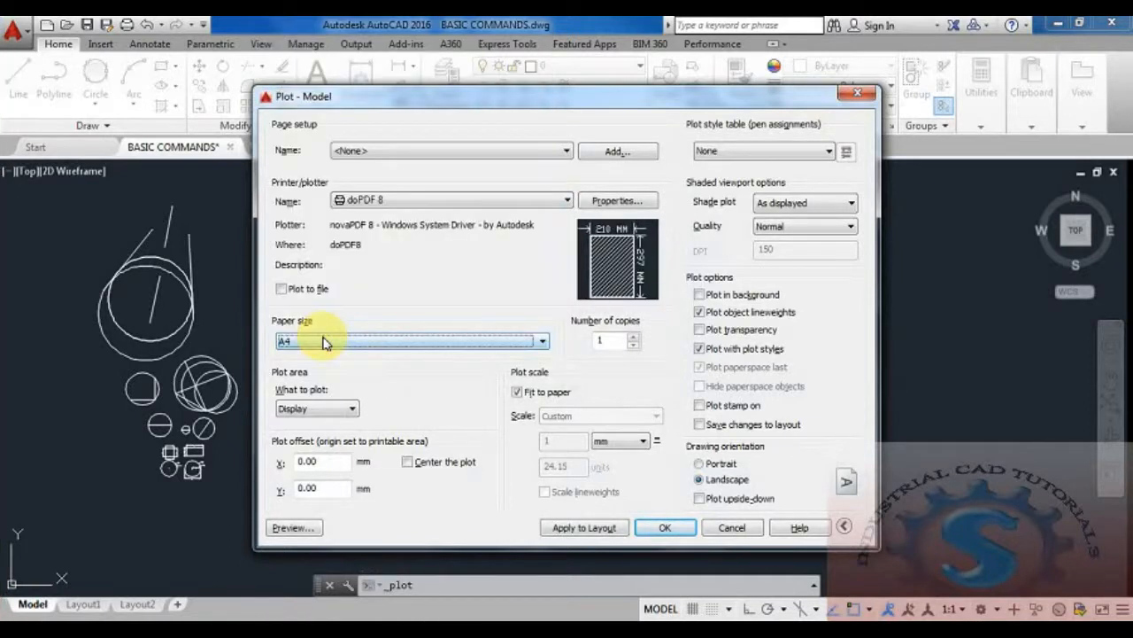
Set the plot area to a window around the leftmost group of circles, squares and rectangles, centered on the page in portrait orientation
click(336, 420)
click(312, 457)
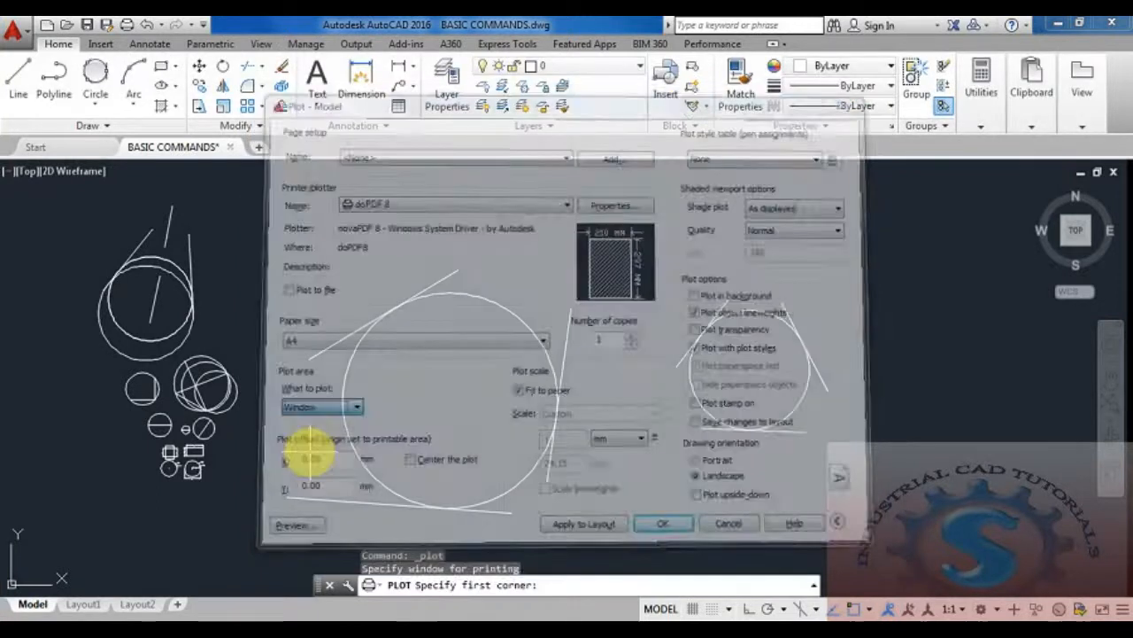
click(84, 188)
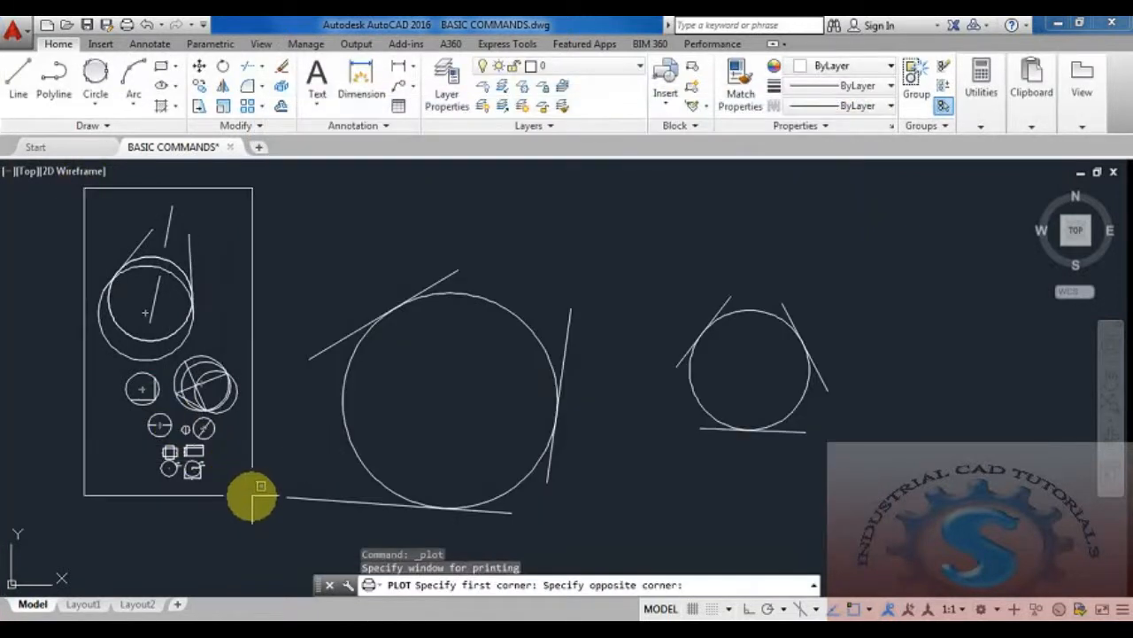
click(252, 497)
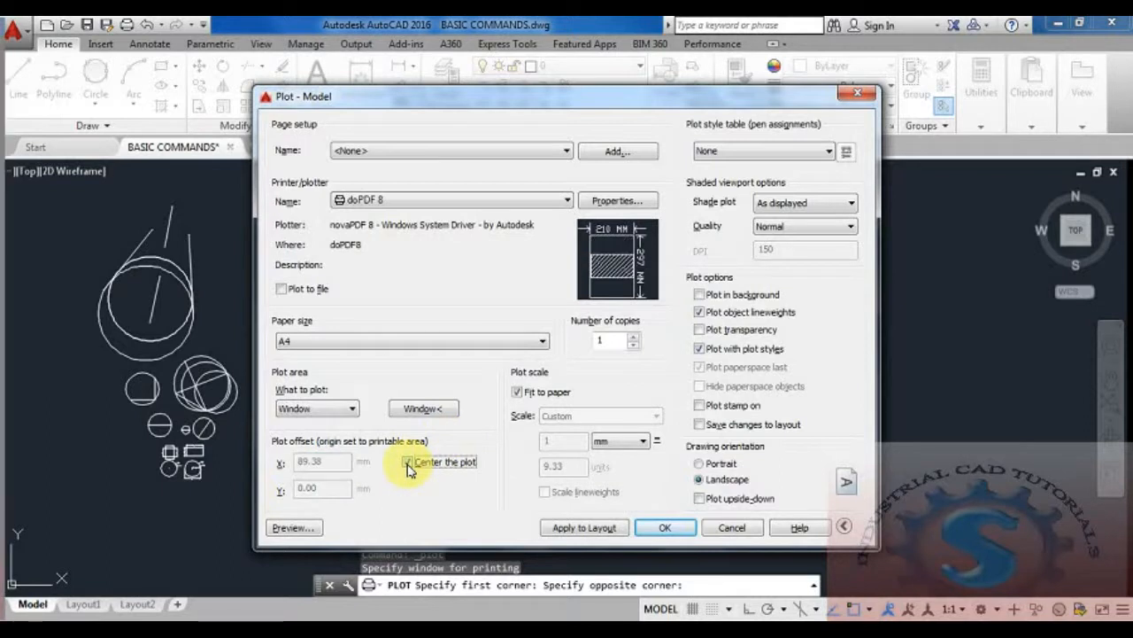
click(700, 464)
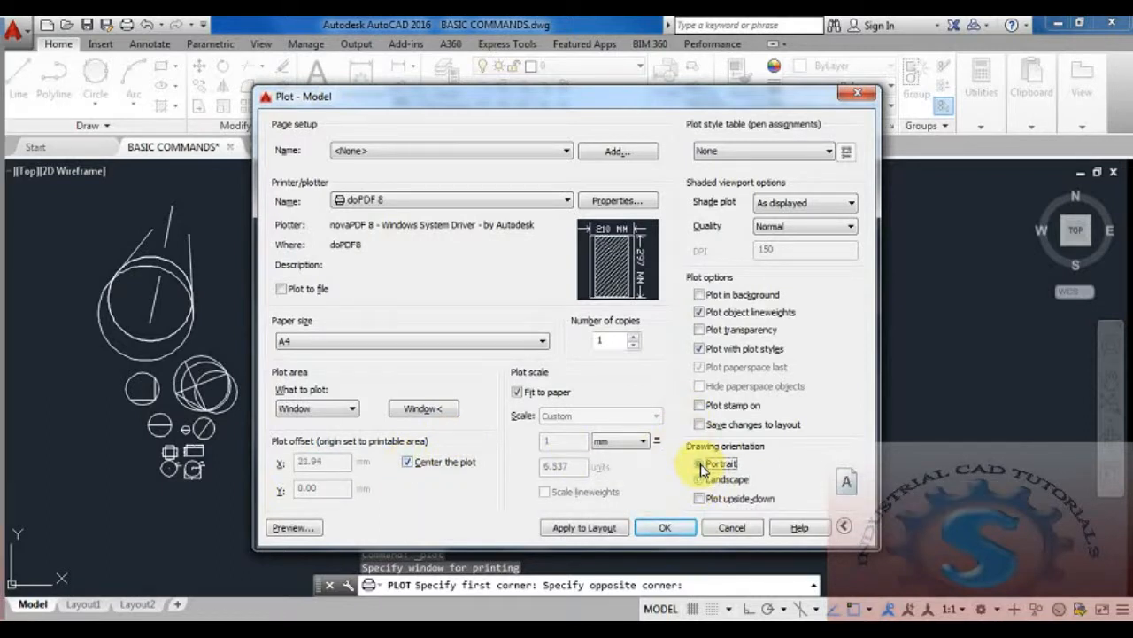
Preview the plot and examine the page layout up close and as a whole
click(287, 528)
scroll(561, 384, up, 3)
scroll(576, 397, down, 3)
scroll(575, 399, up, 4)
scroll(582, 411, down, 4)
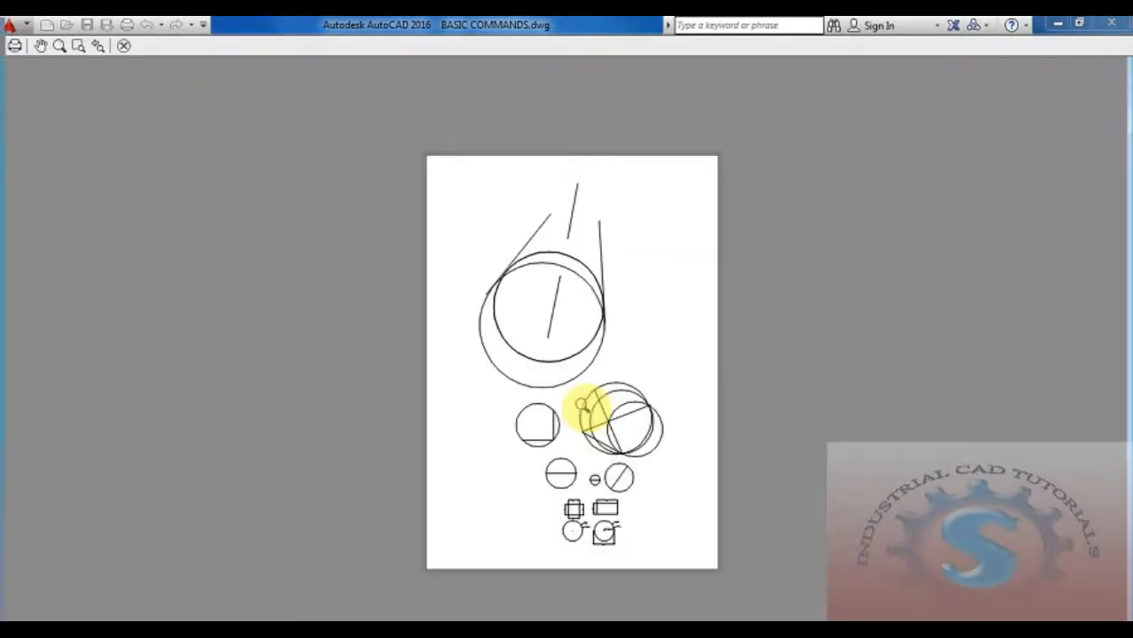
Plot the previewed page and save it to the Desktop as the PDF file 4
click(15, 47)
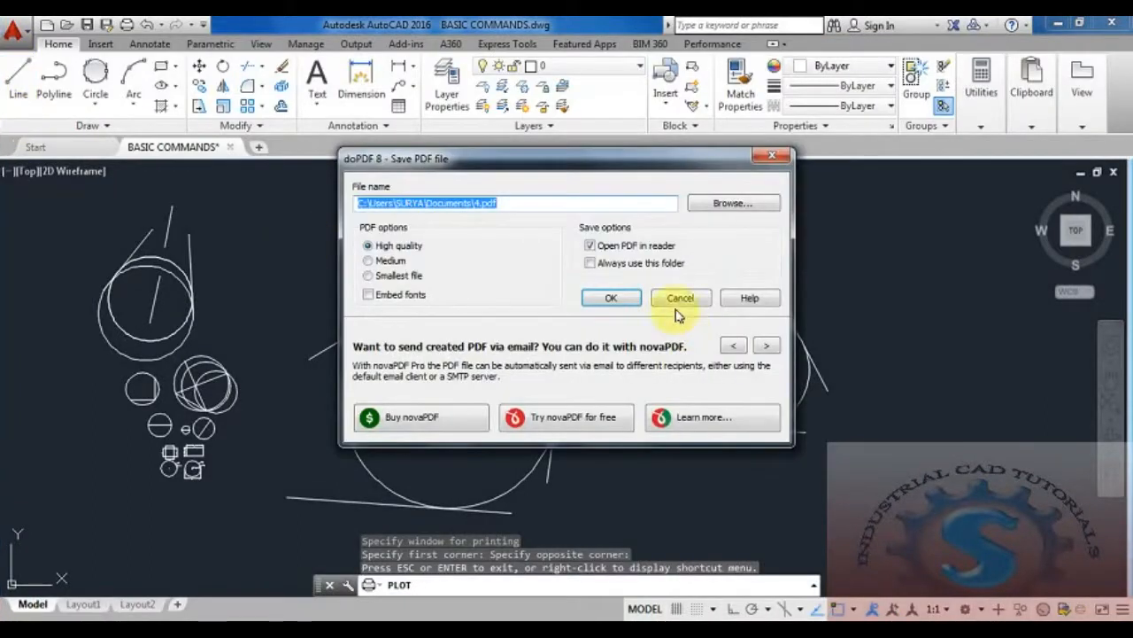
click(731, 204)
click(328, 206)
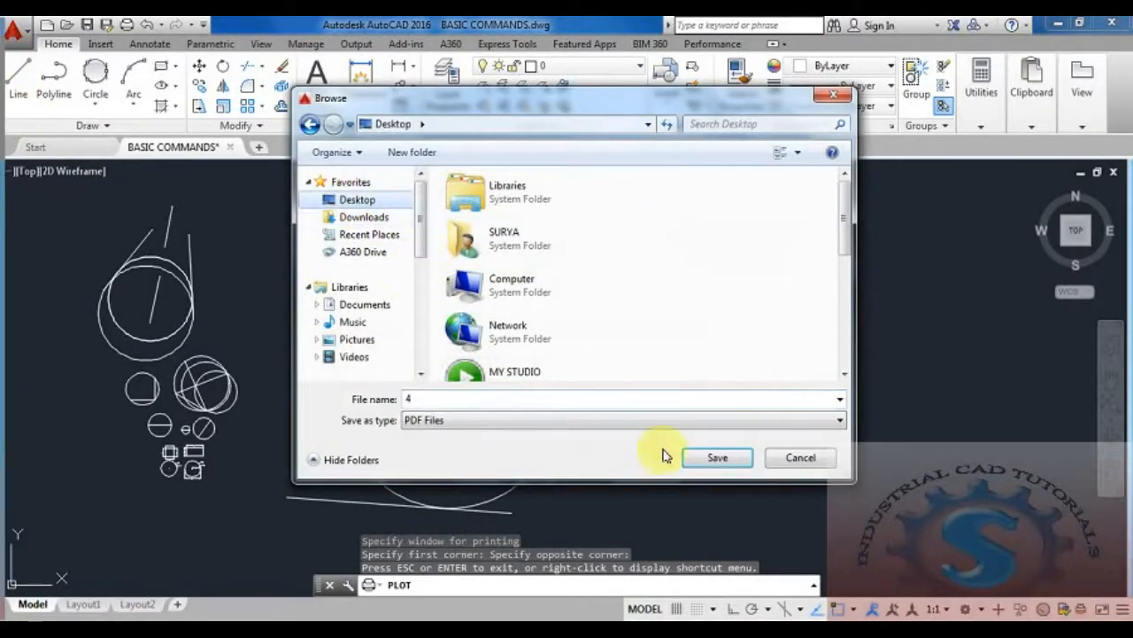
click(710, 459)
click(611, 297)
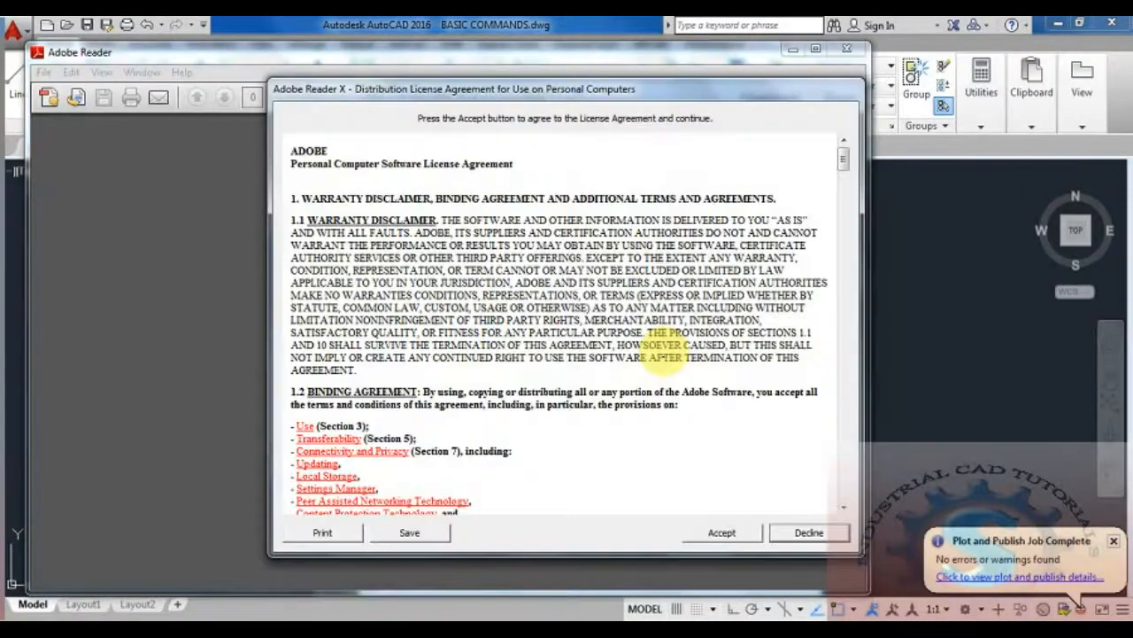
Accept the Adobe Reader license agreement, look through the plotted 4.pdf and close it
click(721, 532)
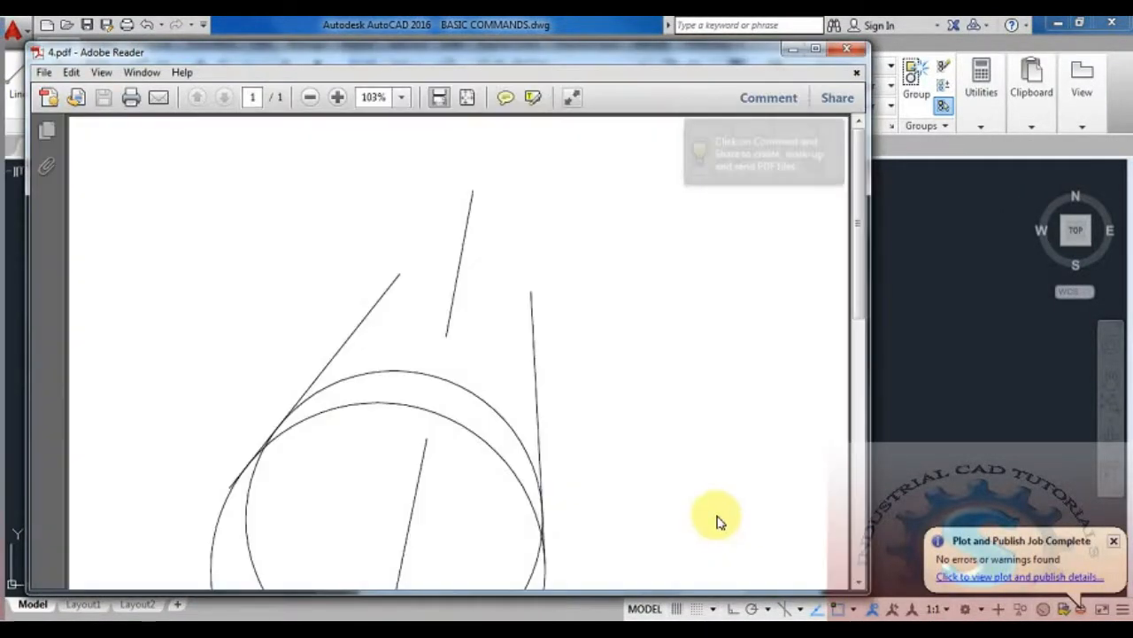
scroll(766, 337, down, 10)
mouse_move(859, 473)
mouse_down()
mouse_move(859, 215)
mouse_move(857, 534)
mouse_move(860, 195)
mouse_move(865, 534)
mouse_move(852, 171)
mouse_up()
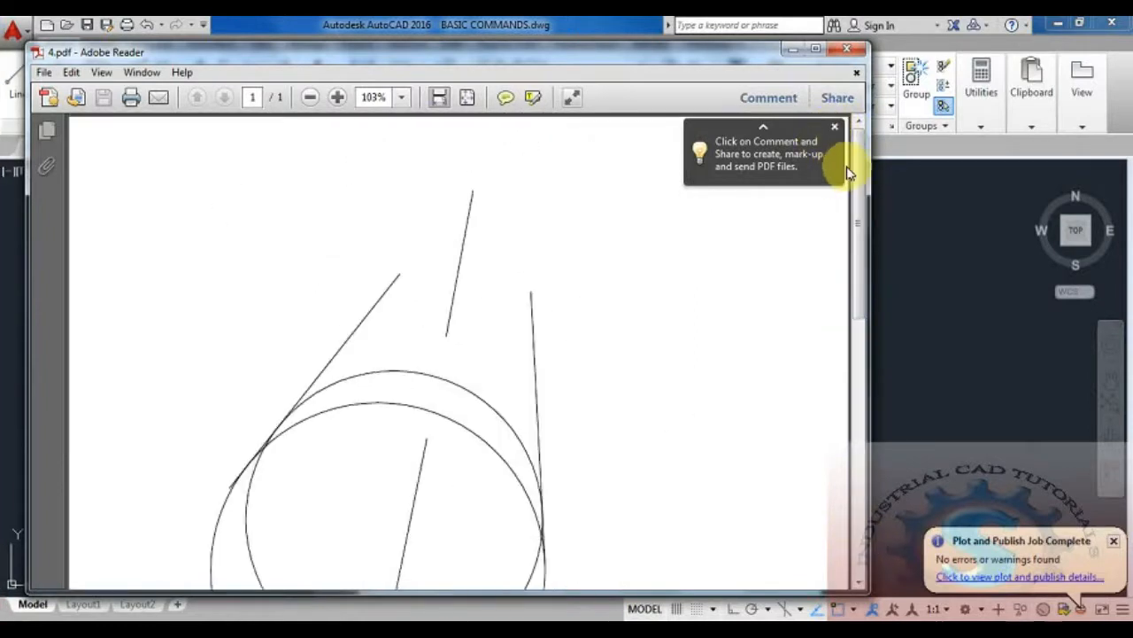
click(848, 53)
Review the page setup, plot style table and centering options for plotting, and leave without plotting
scroll(521, 304, down, 2)
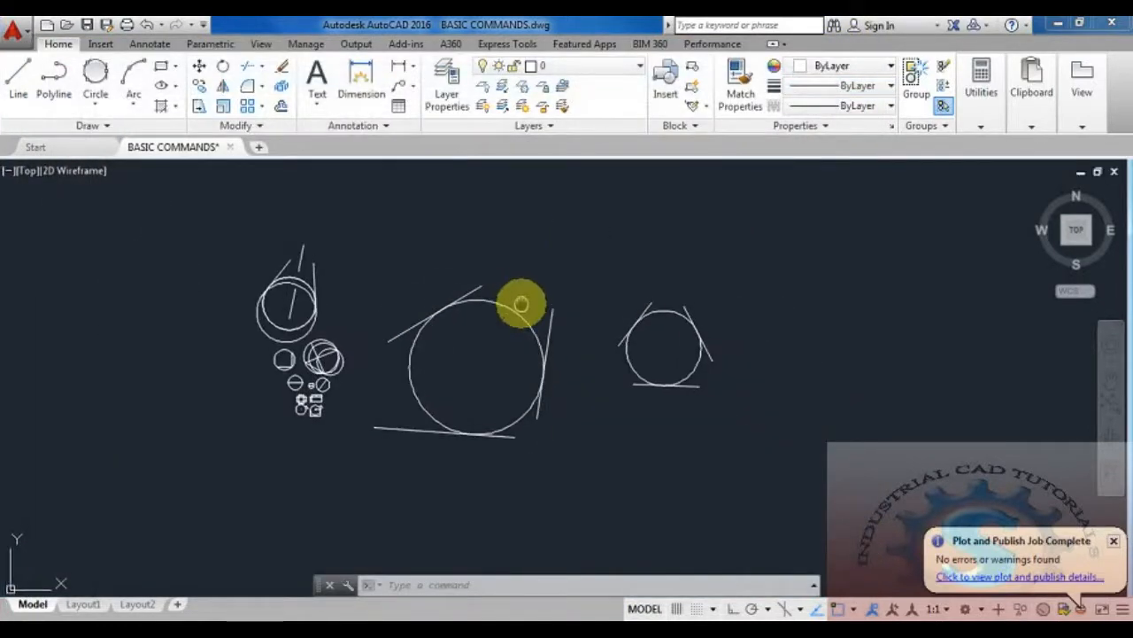
key(ctrl+p)
click(412, 152)
click(410, 155)
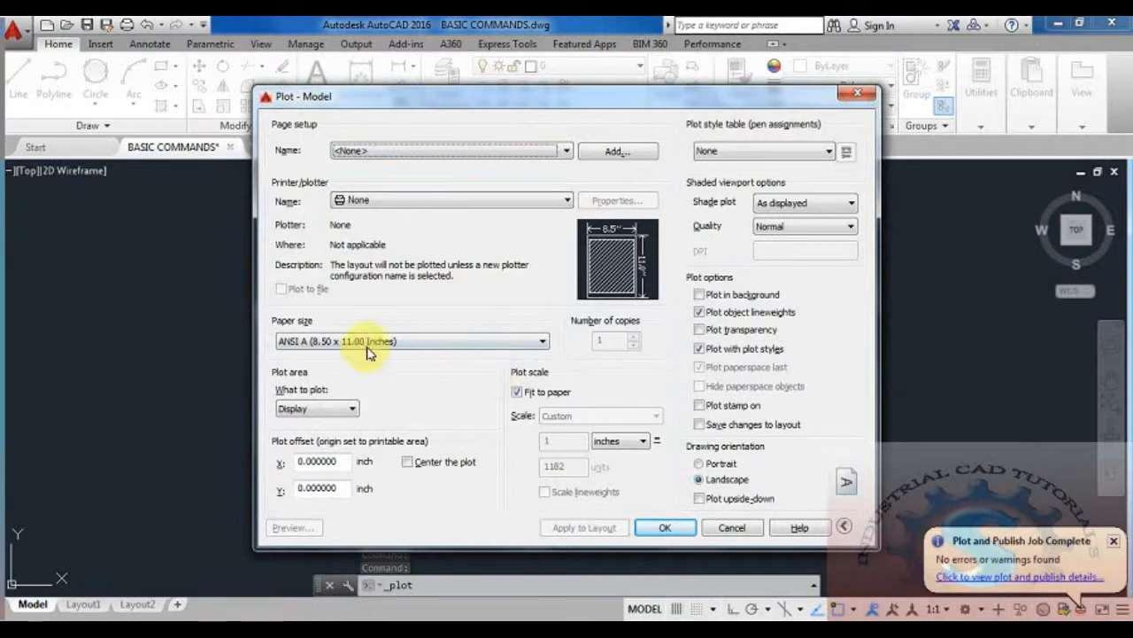
click(797, 153)
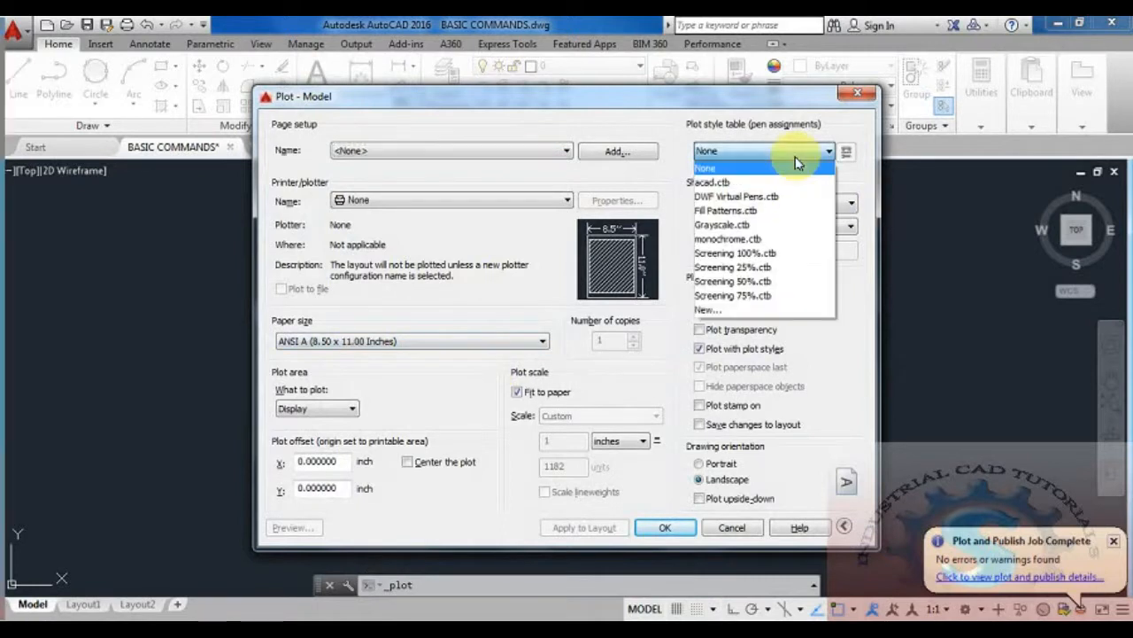
click(795, 156)
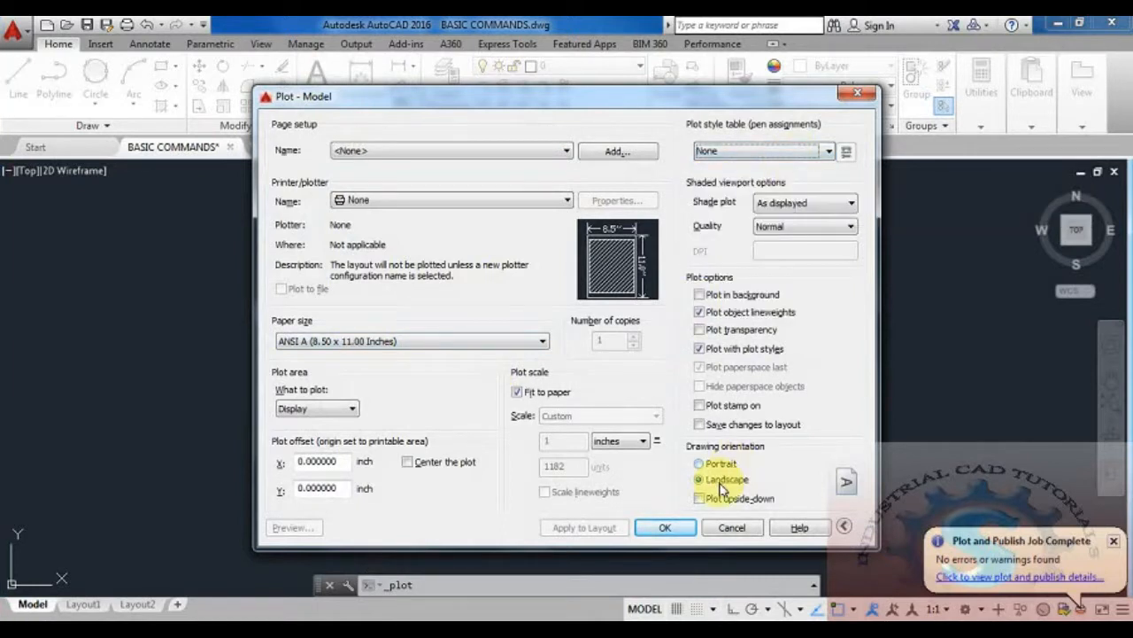
click(405, 462)
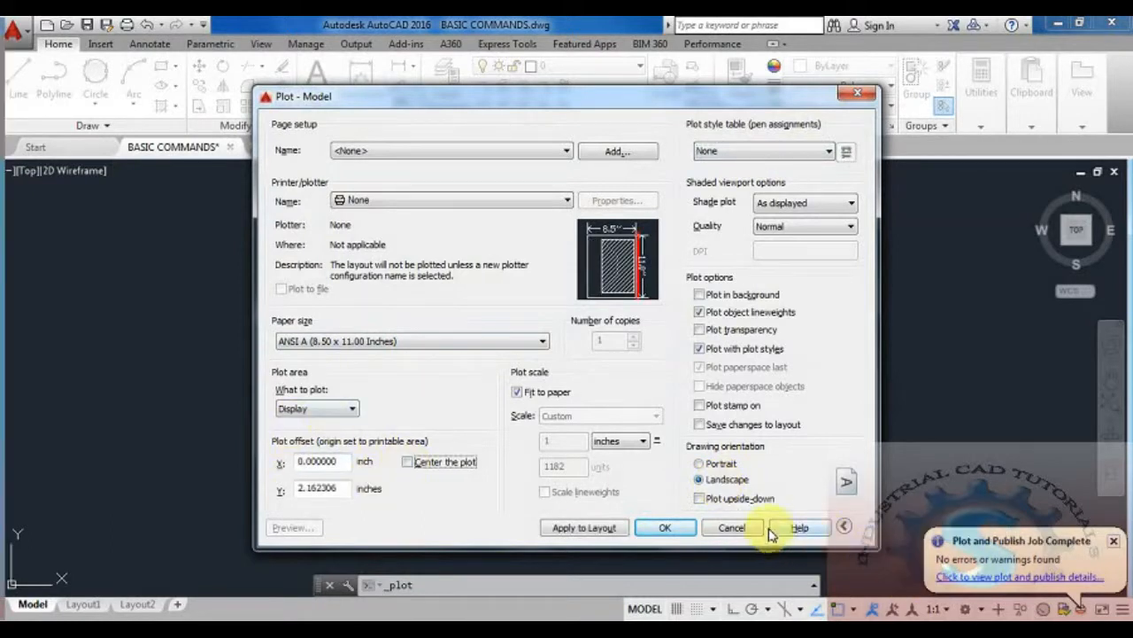
click(731, 528)
scroll(551, 461, up, 5)
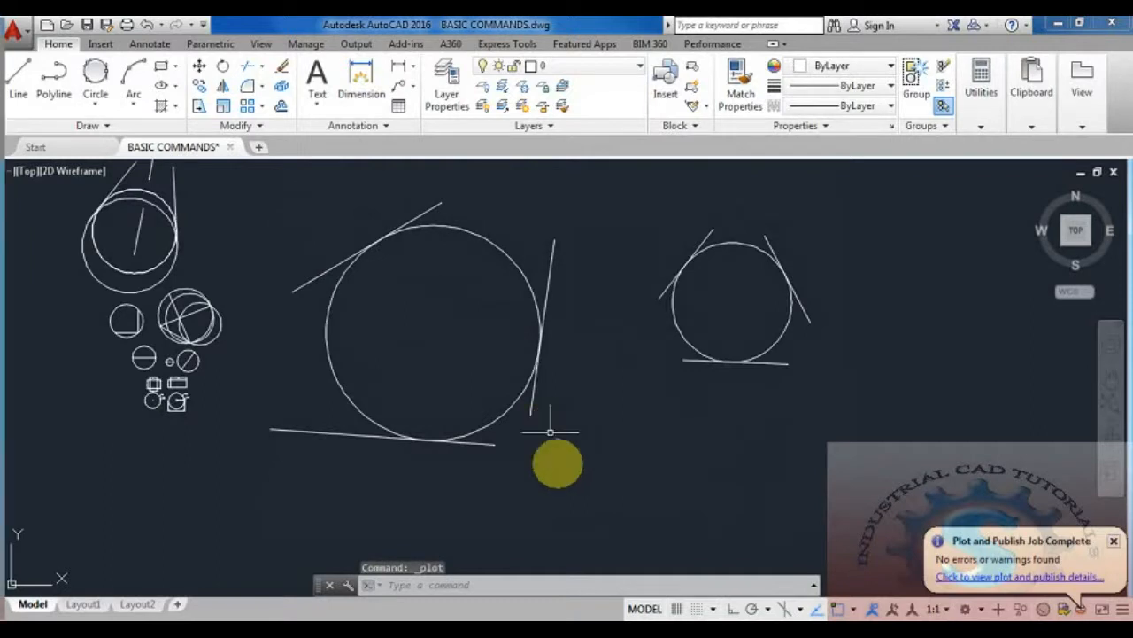